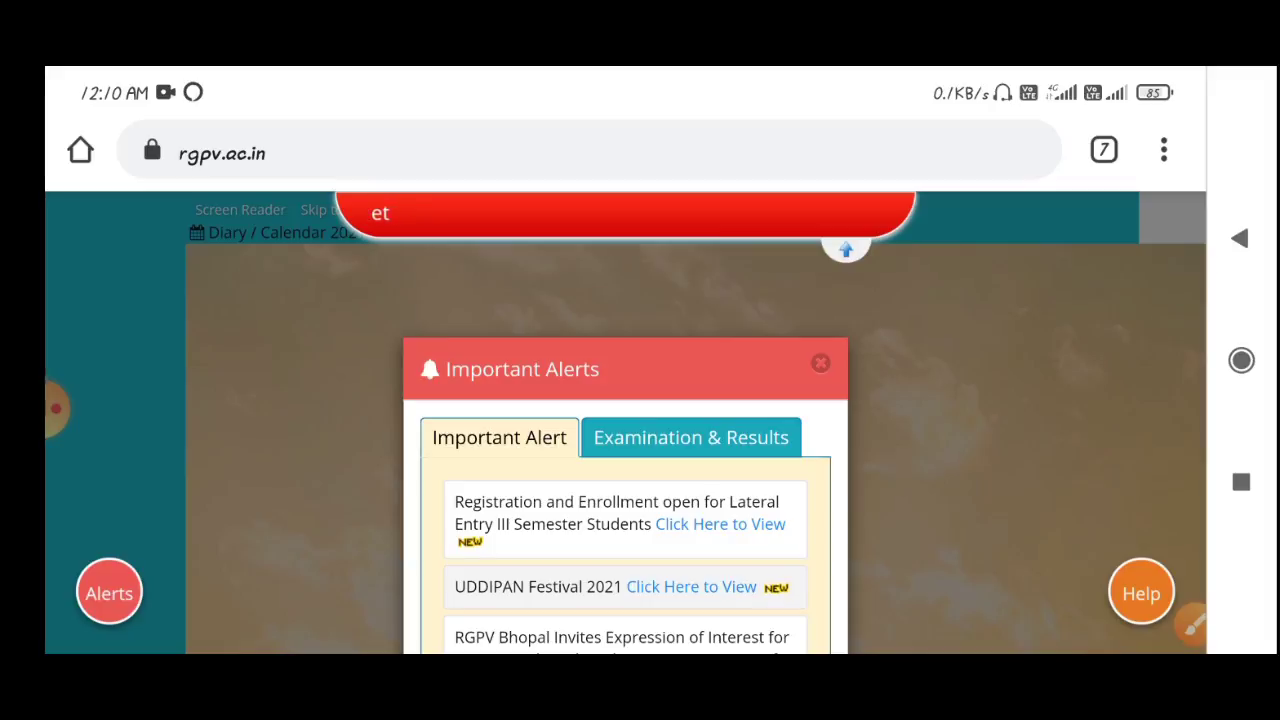
Open the Lateral Entry III Semester registration notice from the important alerts and review the registration prerequisites and password instructions
left_click(720, 524)
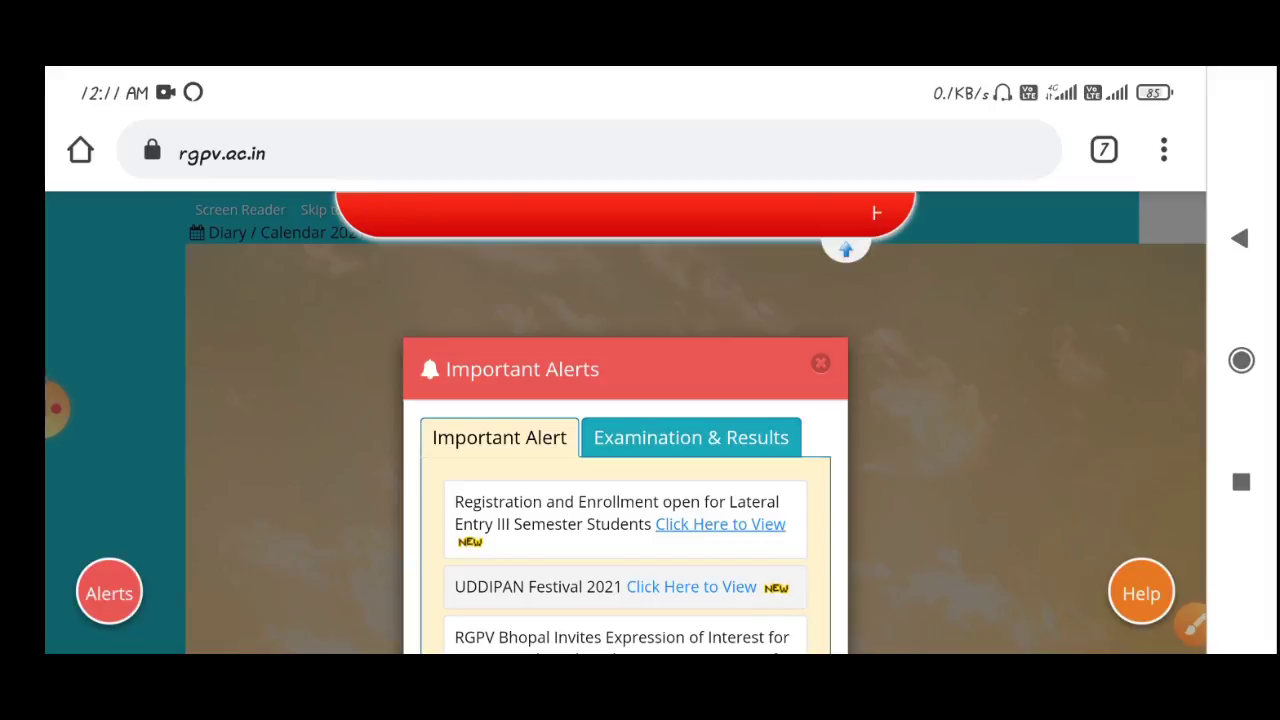
scroll(625, 420, "down", 3)
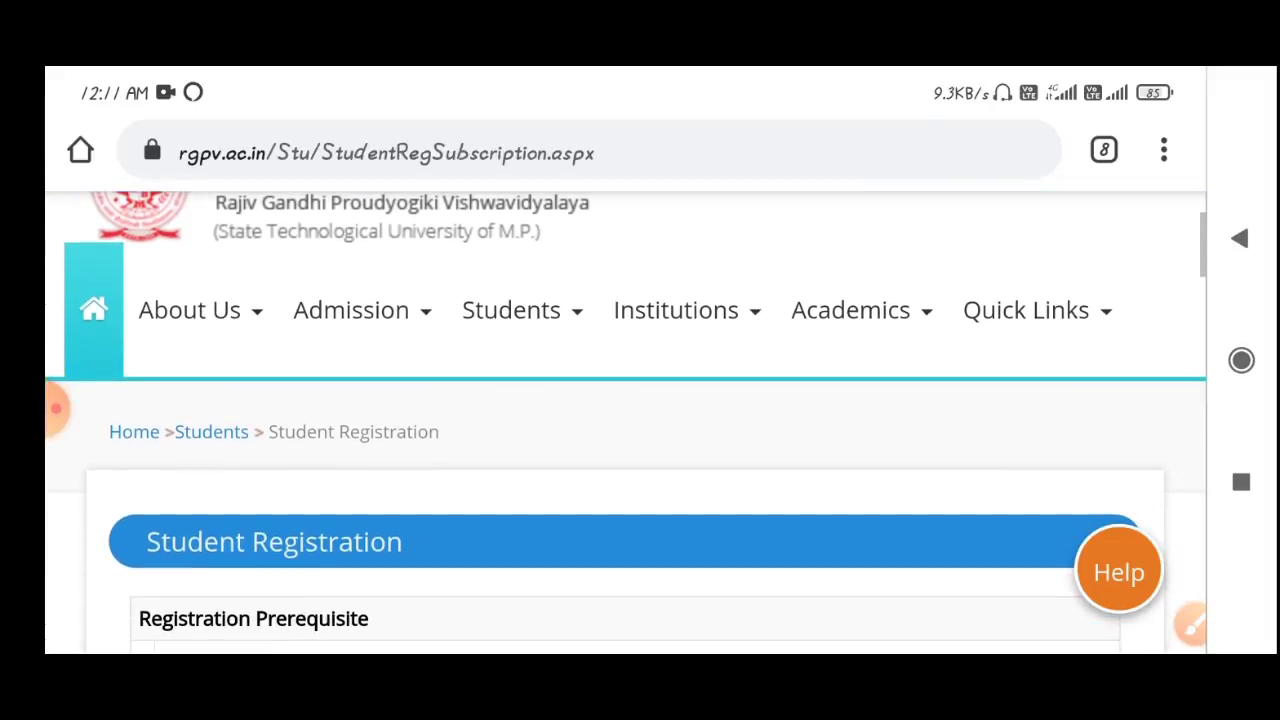
scroll(625, 420, "down", 1)
scroll(625, 420, "down", 2)
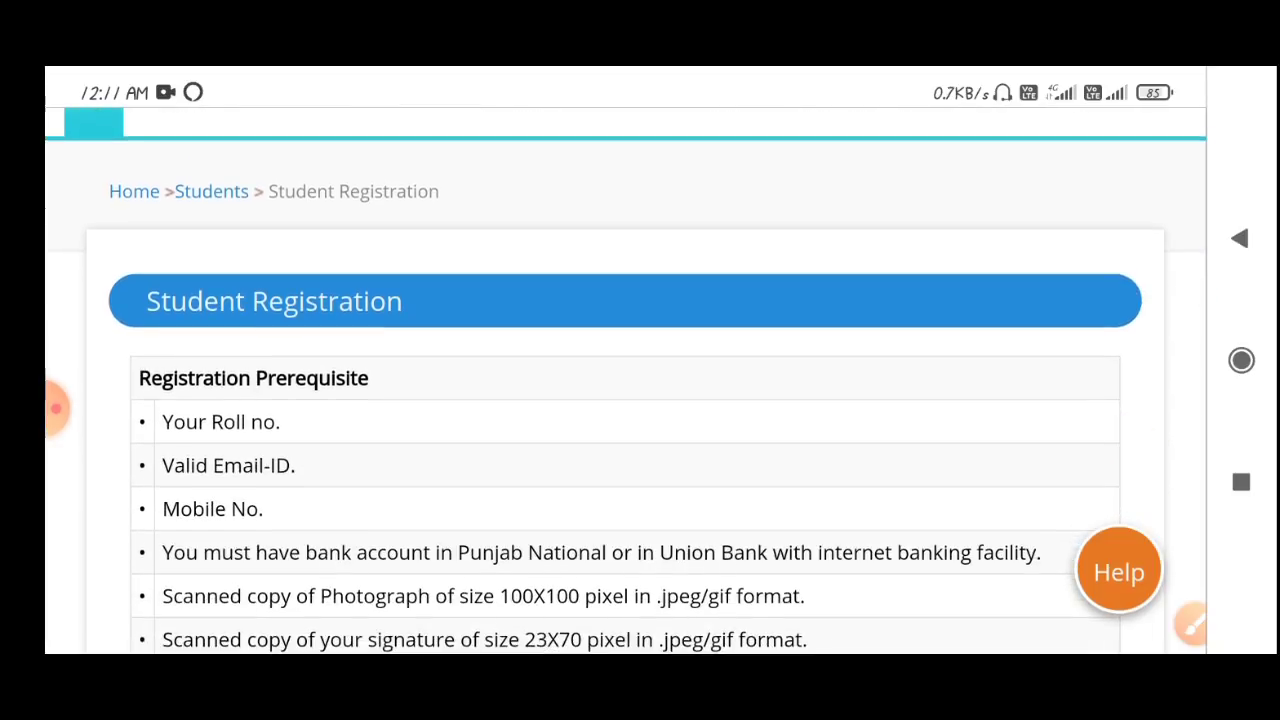
scroll(625, 420, "down", 2)
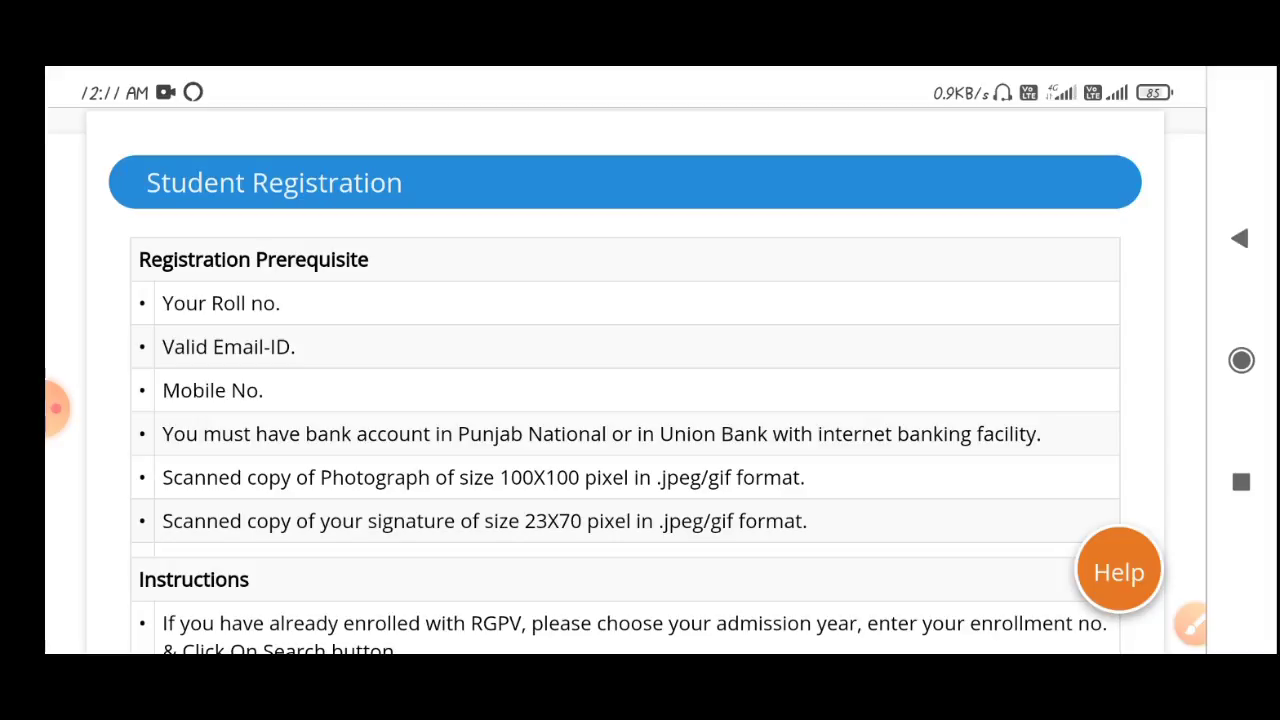
scroll(625, 400, "down", 3)
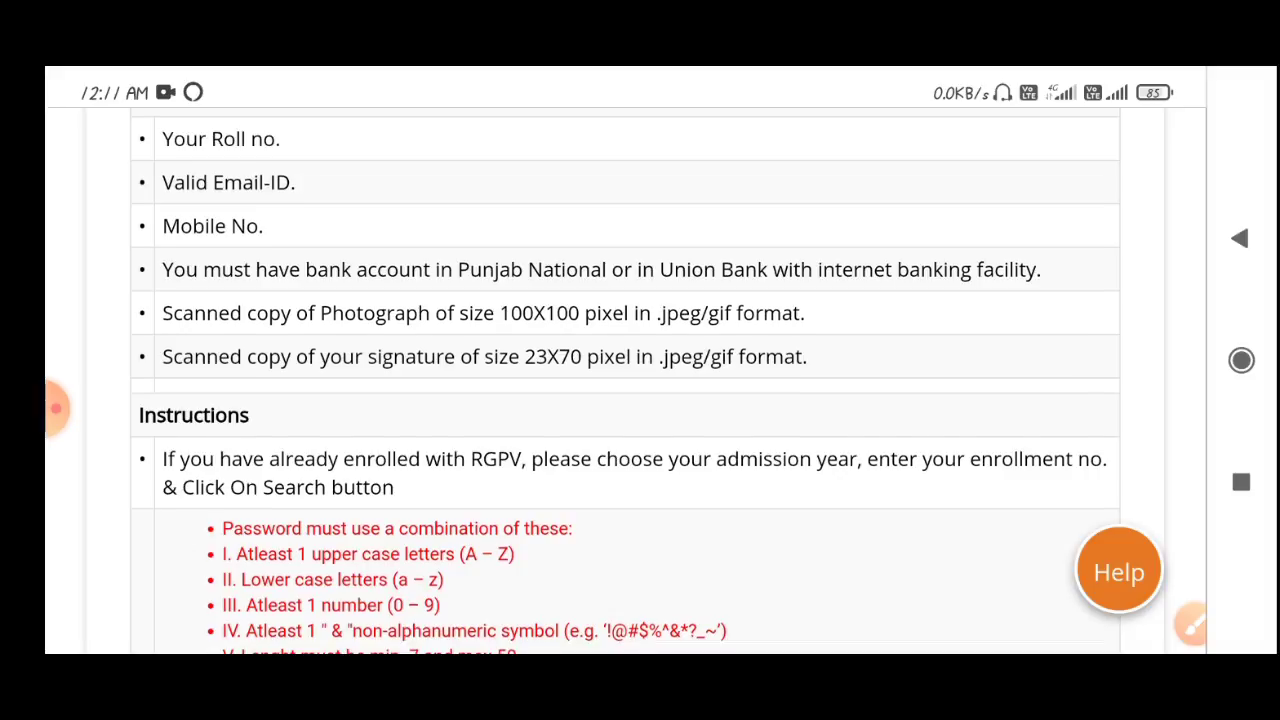
scroll(625, 400, "down", 3)
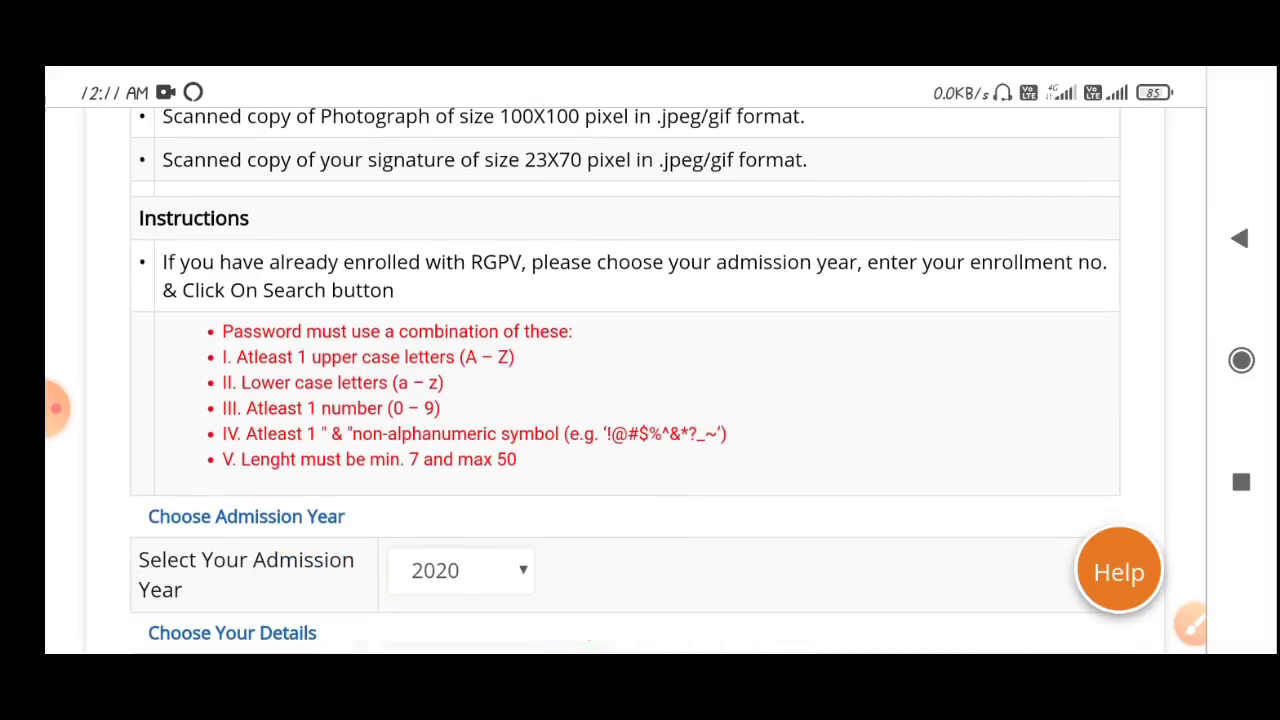
left_click(55, 407)
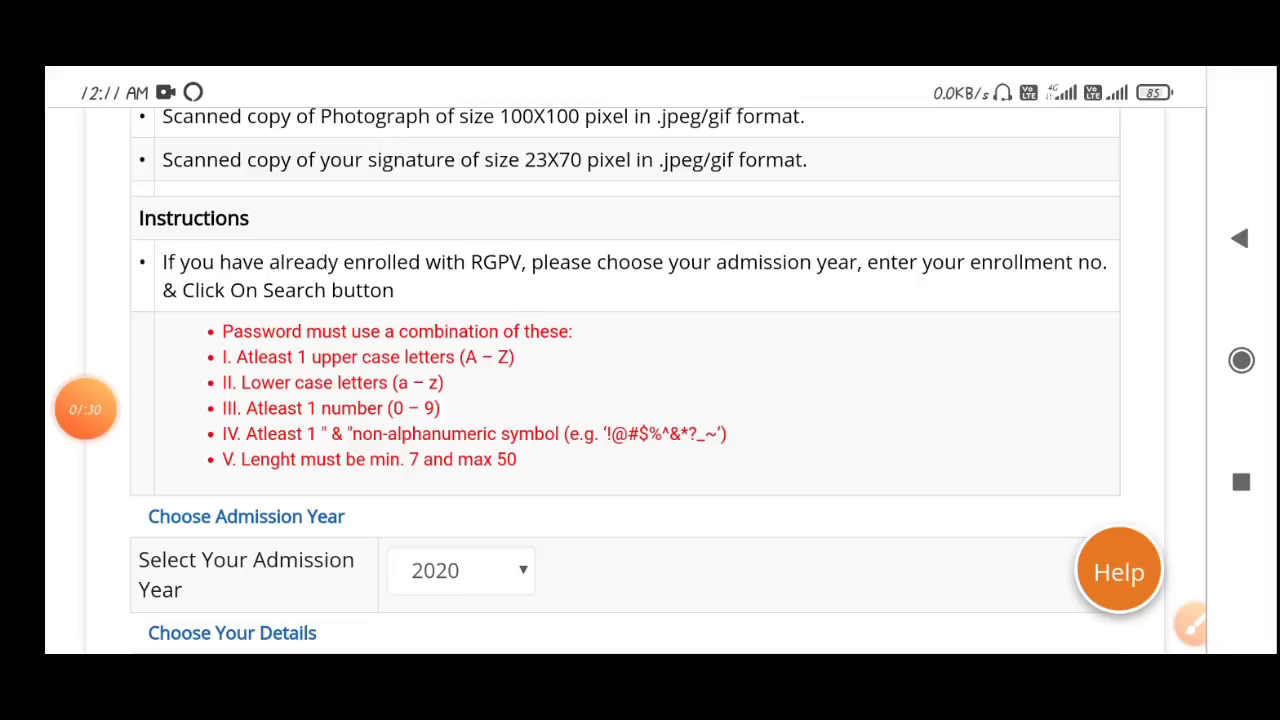
scroll(625, 400, "down", 3)
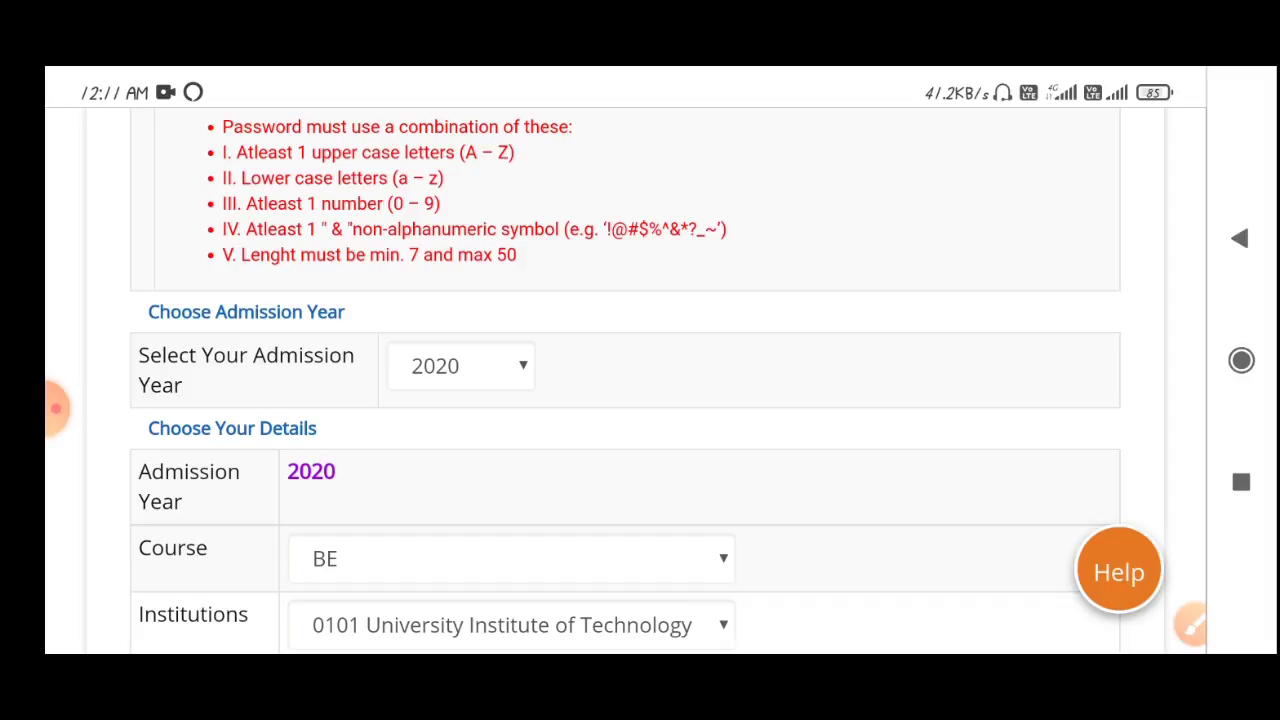
Highlight the admission year field with a temporary freehand mark, and set the admission year to 2020
left_click(1190, 625)
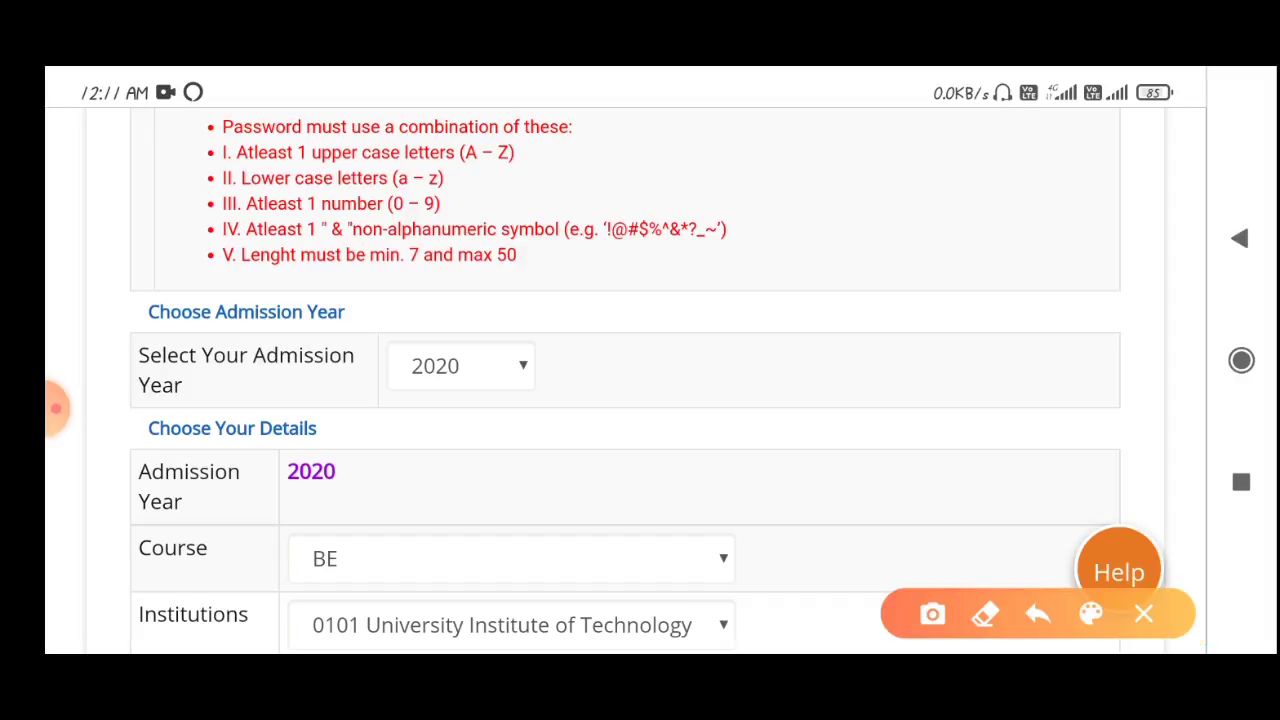
mouse_move(405, 308)
left_mouse_down()
mouse_move(362, 345)
mouse_move(380, 372)
left_mouse_up()
left_click(1143, 614)
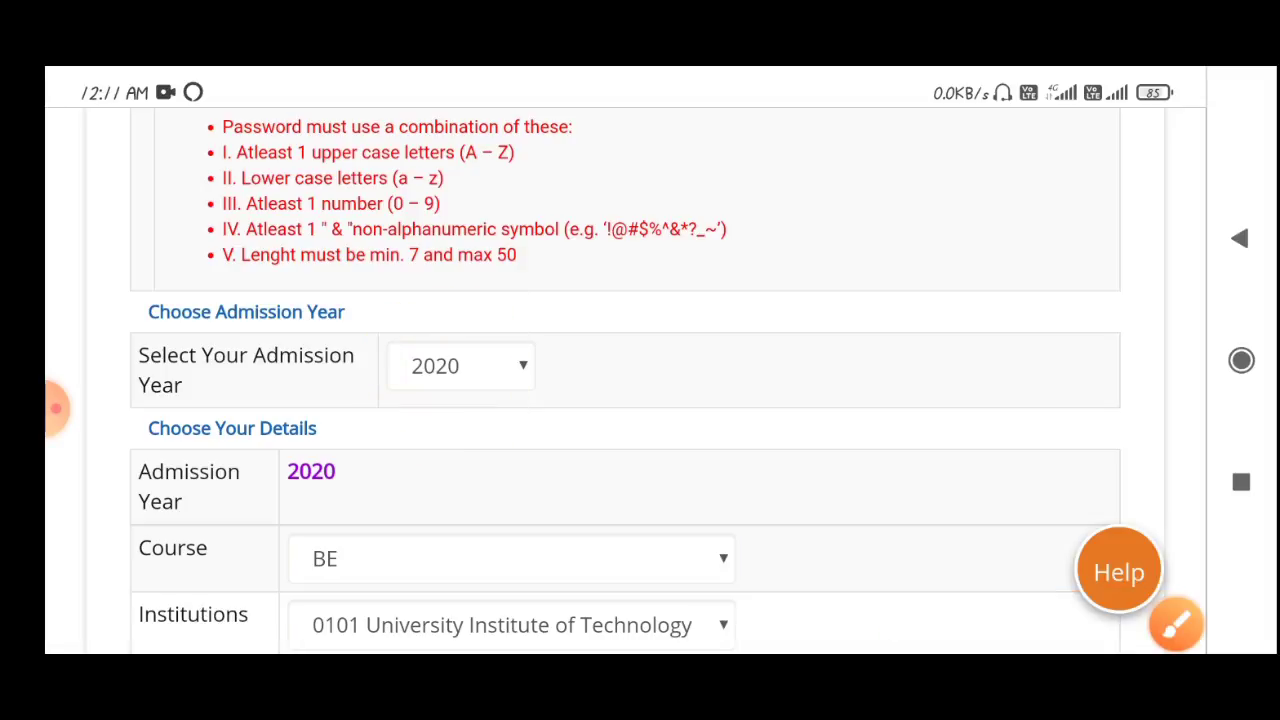
left_click(455, 366)
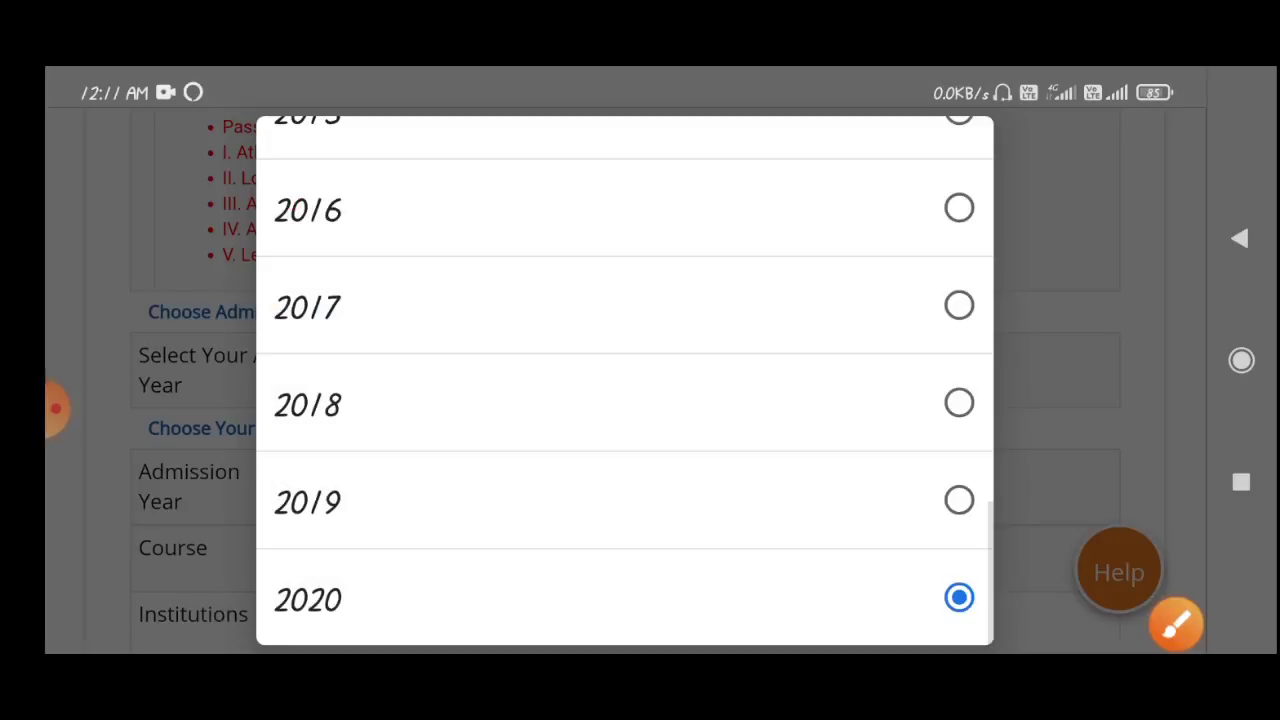
left_click(600, 598)
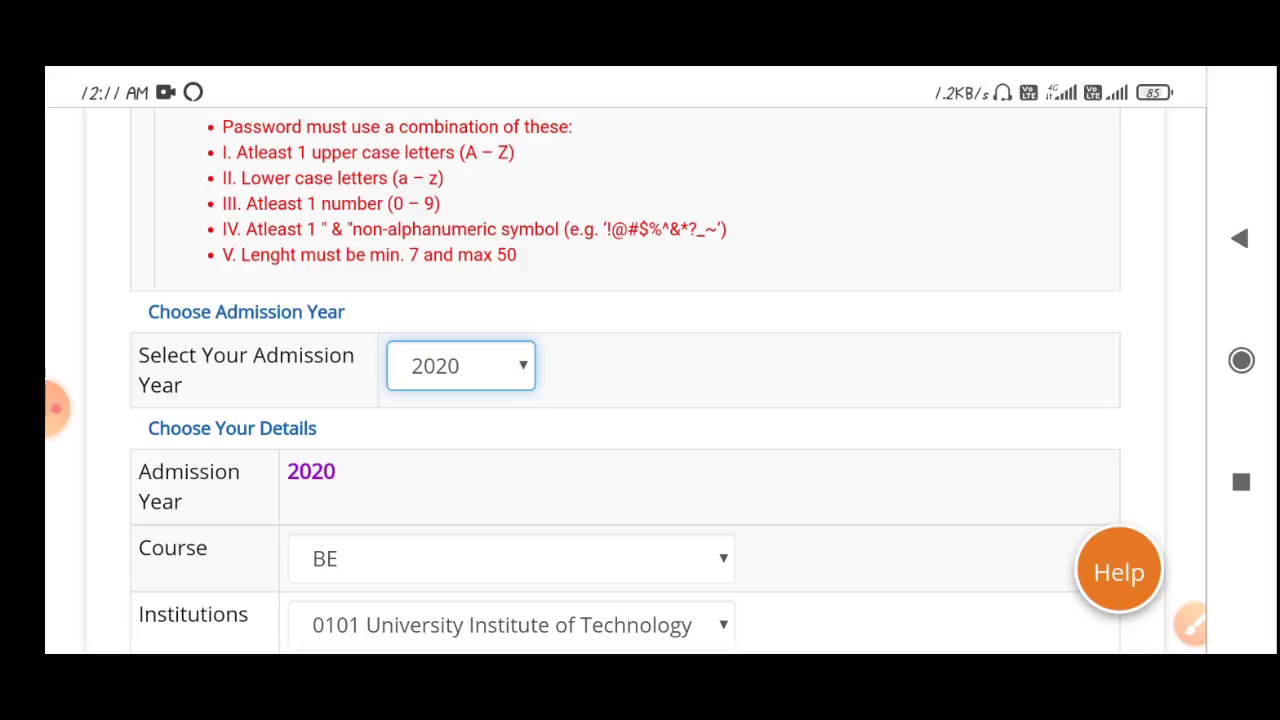
scroll(640, 400, "down", 4)
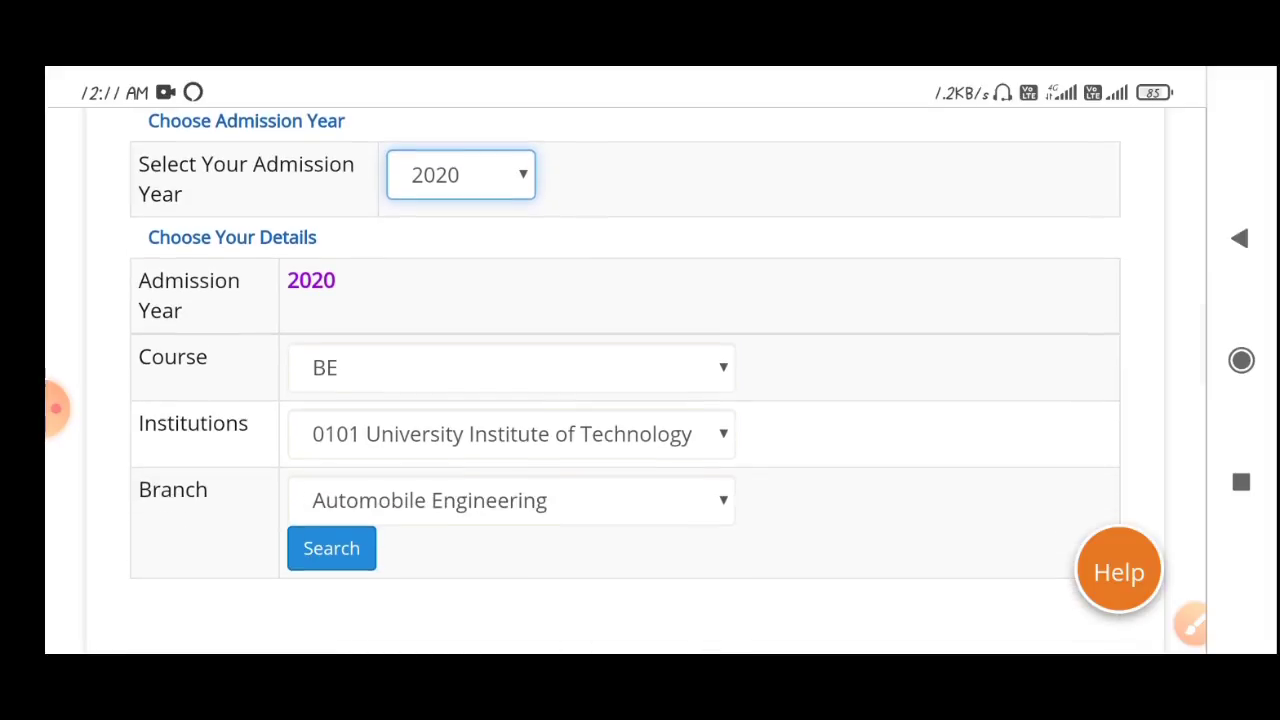
Put freehand check marks beside the Course, Institutions and Branch fields and mark the 2020 admission year, and clear the marks
left_click(1190, 625)
left_click_drag(686, 331, 808, 264)
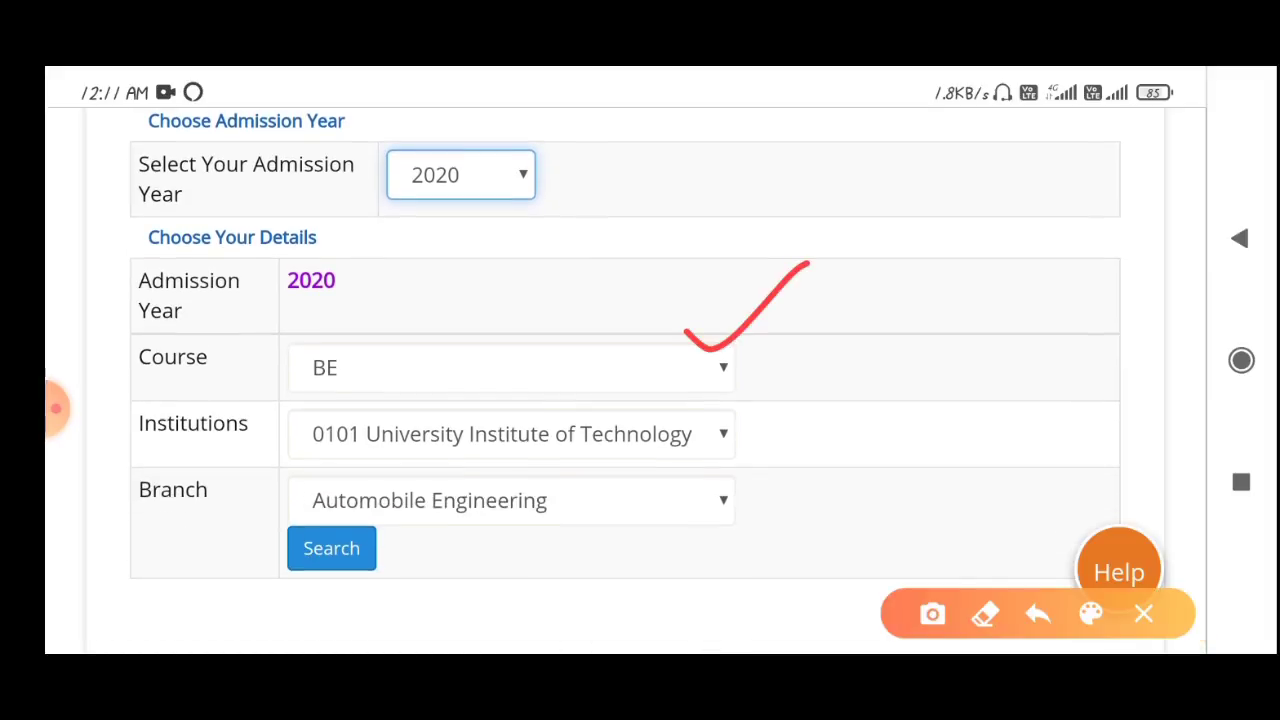
mouse_move(766, 420)
left_mouse_down()
mouse_move(784, 440)
mouse_move(850, 368)
left_mouse_up()
left_click_drag(757, 507, 870, 430)
mouse_move(372, 284)
left_mouse_down()
mouse_move(350, 280)
mouse_move(410, 318)
mouse_move(305, 280)
left_mouse_up()
left_click(1143, 613)
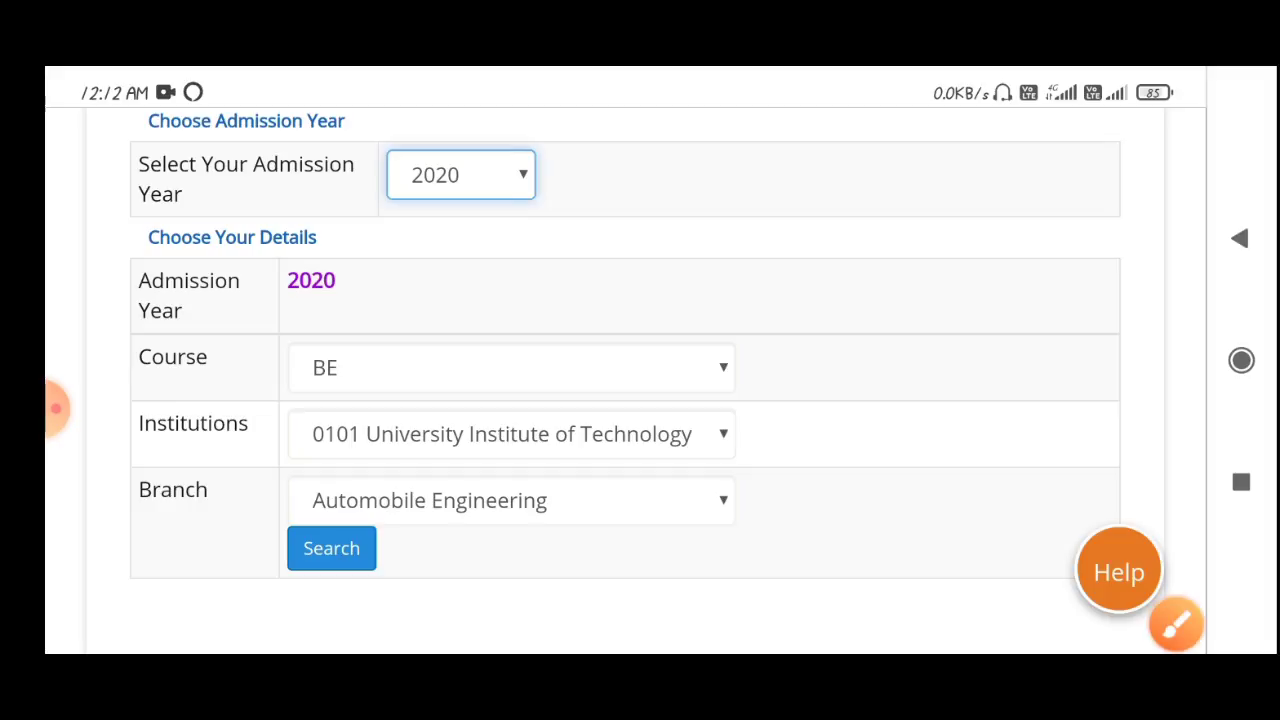
Keep BE as the course and choose 0126 Oriental College of Technology as the institution
left_click(510, 367)
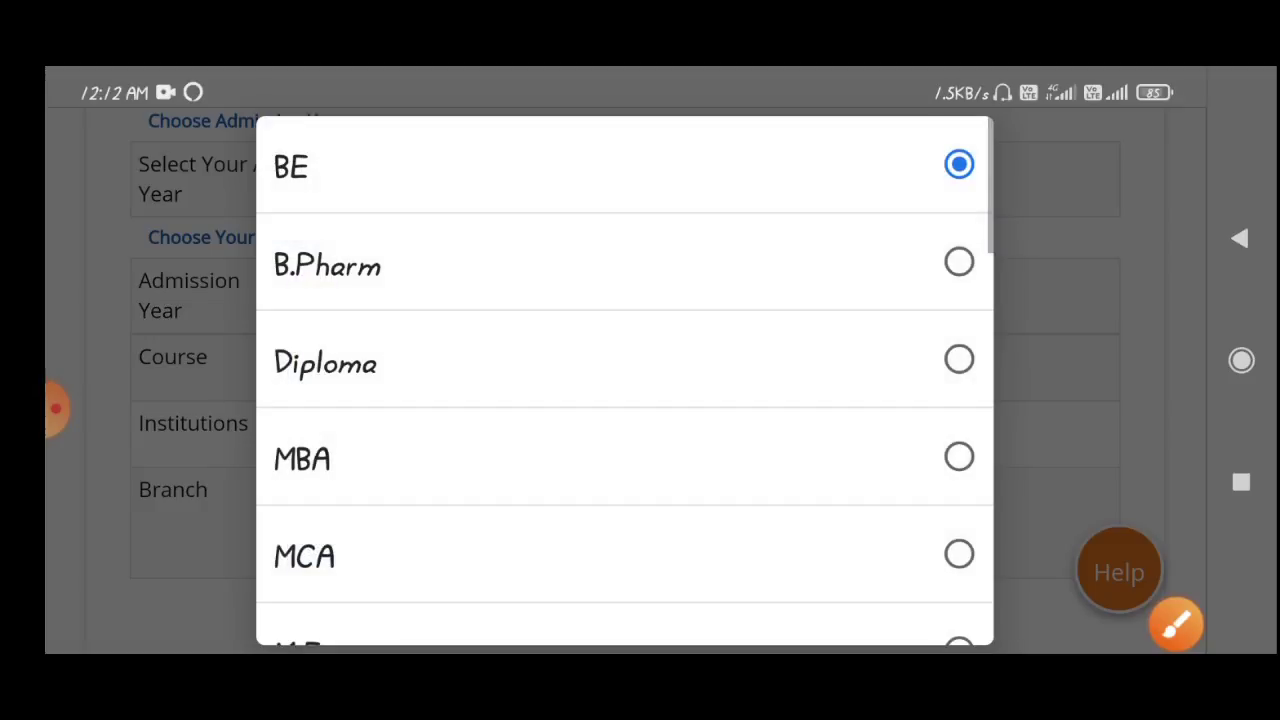
key("Escape")
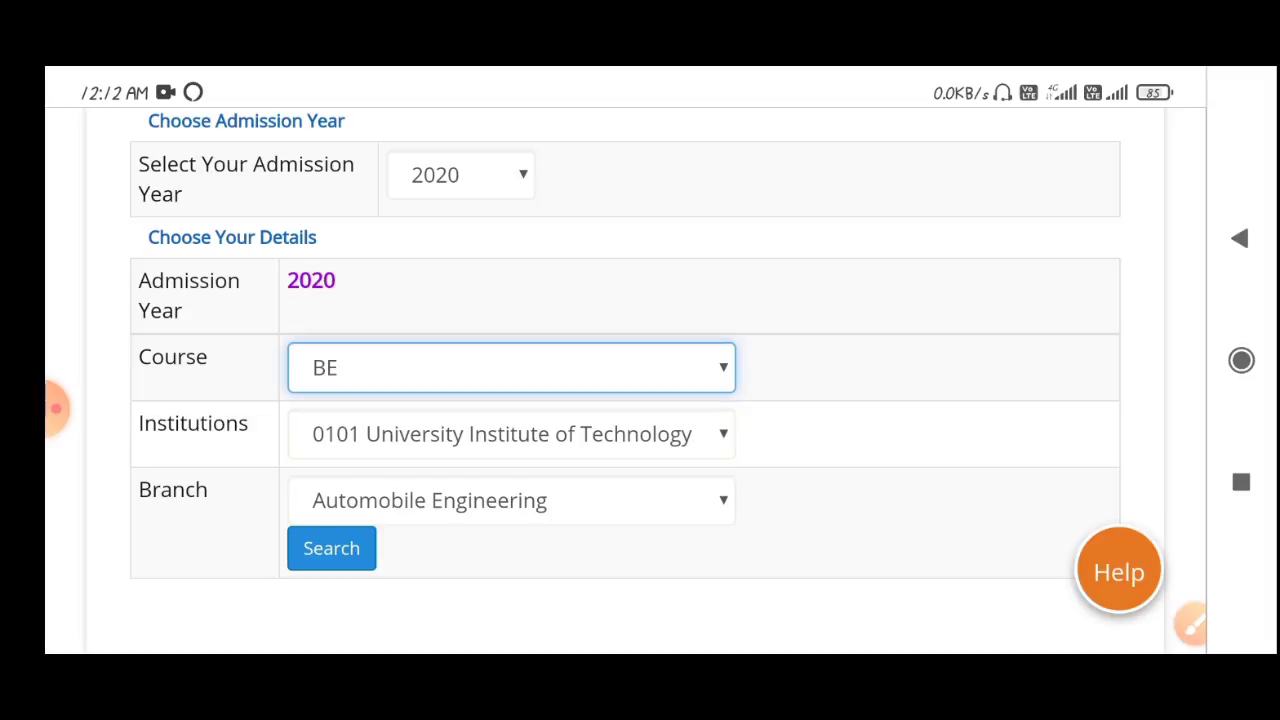
left_click(510, 434)
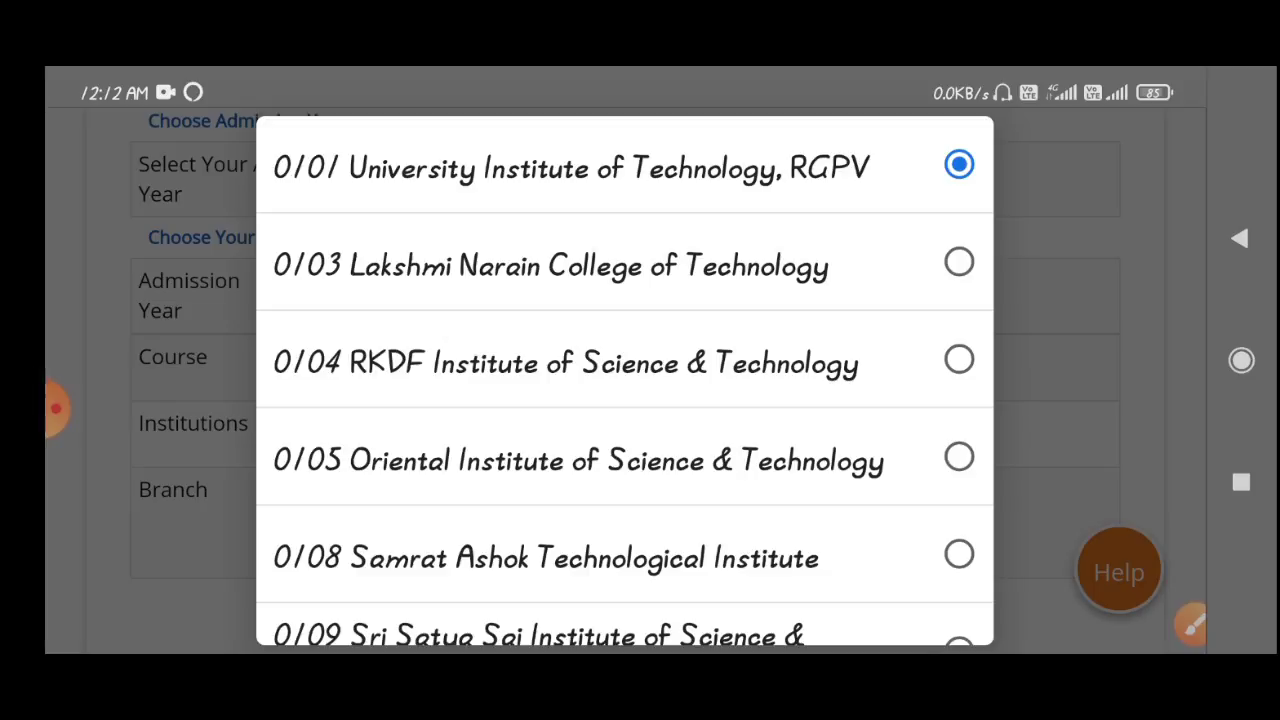
scroll(624, 380, "down", 6)
scroll(624, 380, "down", 5)
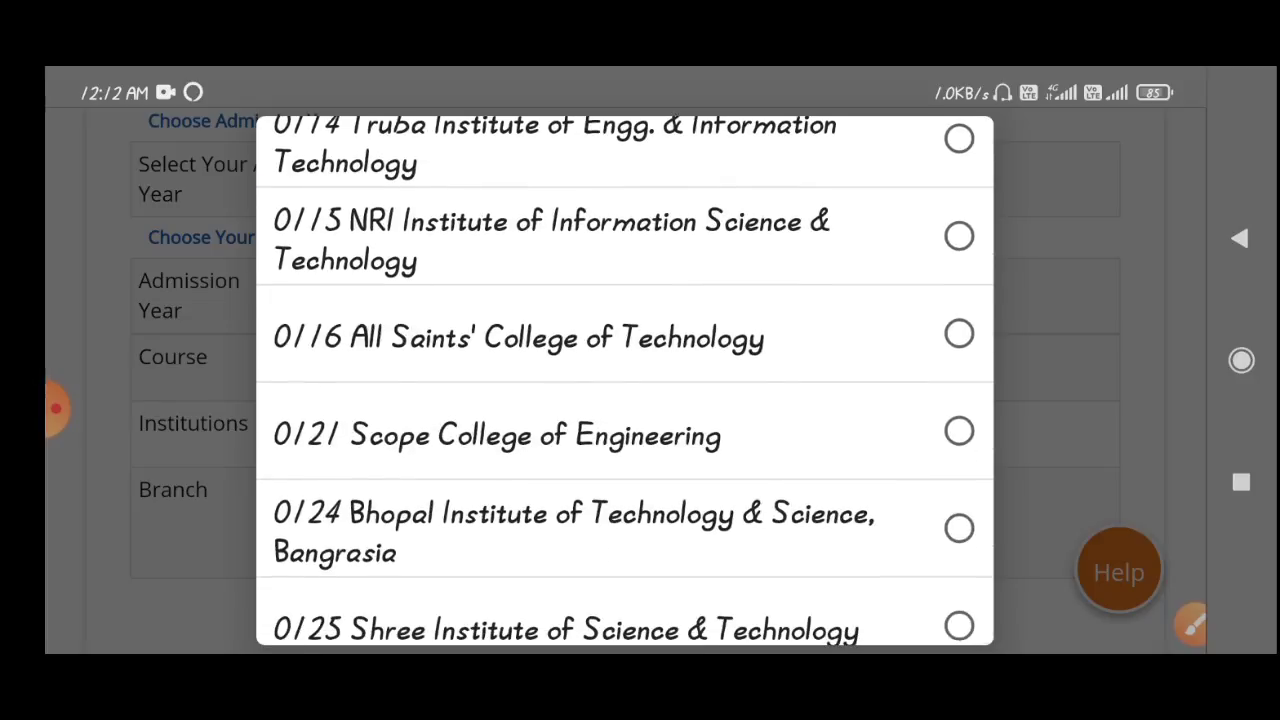
left_click(56, 408)
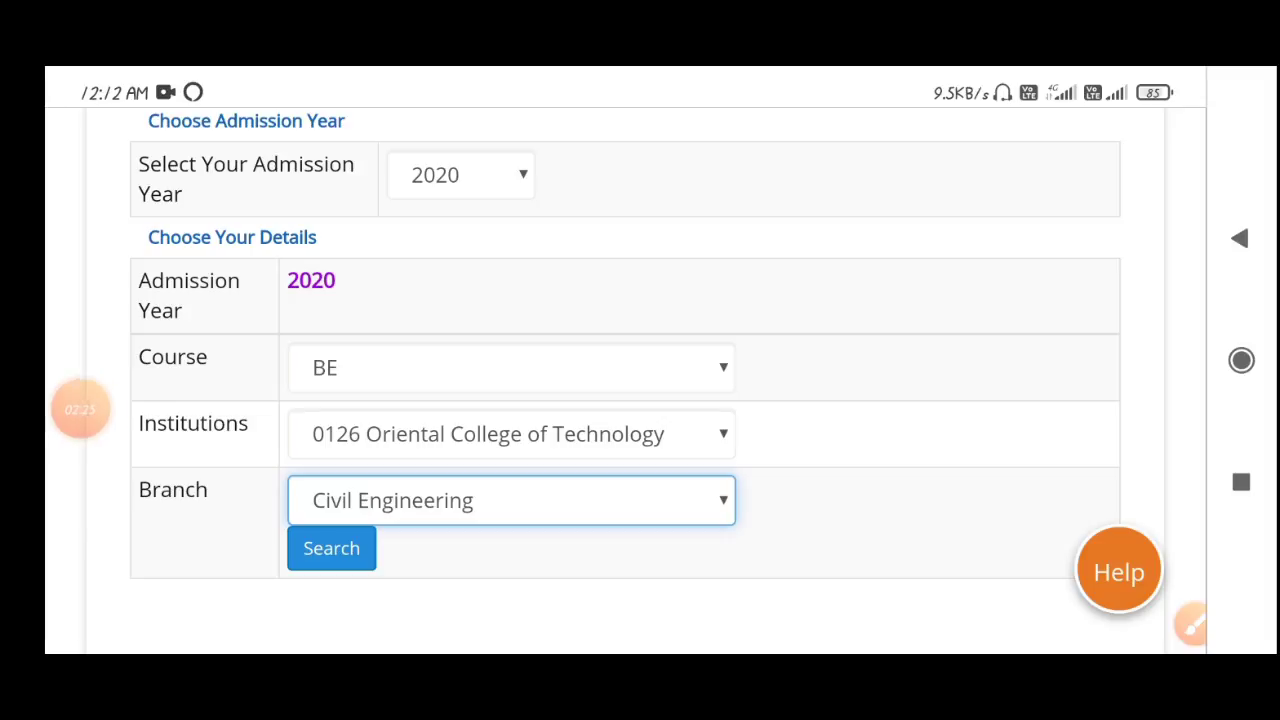
Choose Mechanical Engineering as the branch and search for the students
left_click(511, 500)
scroll(624, 380, "down", 2)
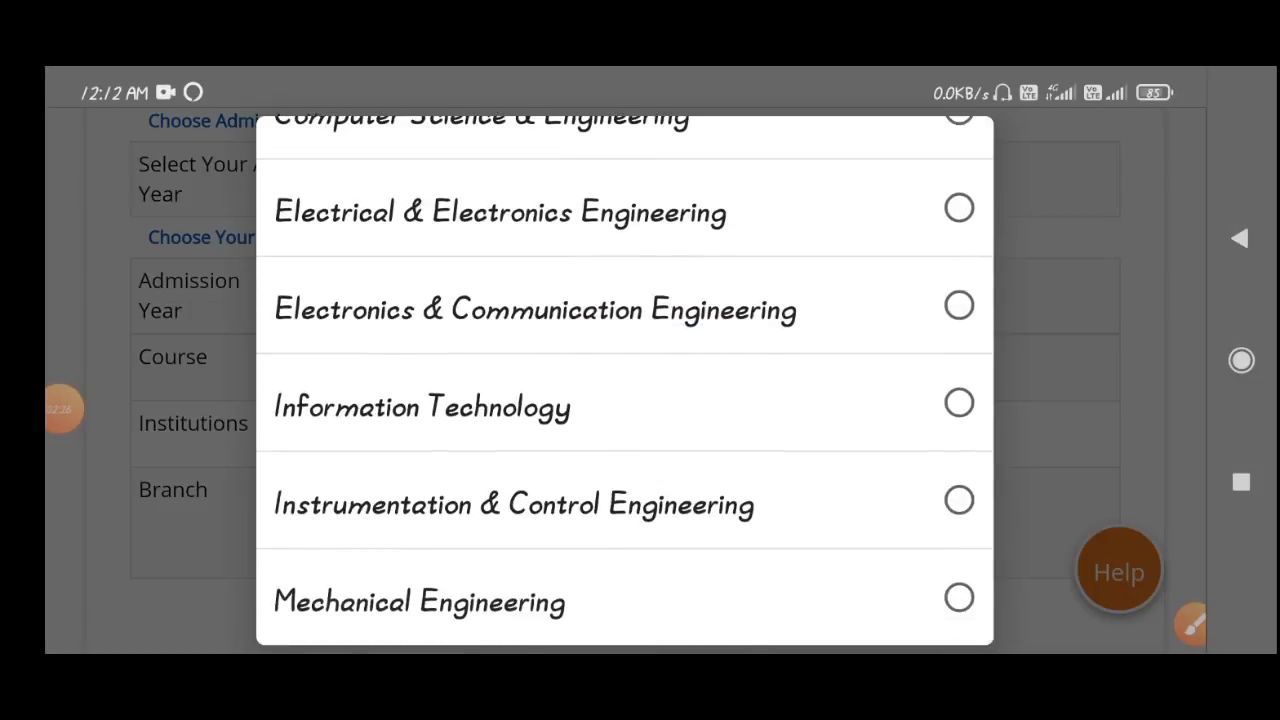
left_click(420, 600)
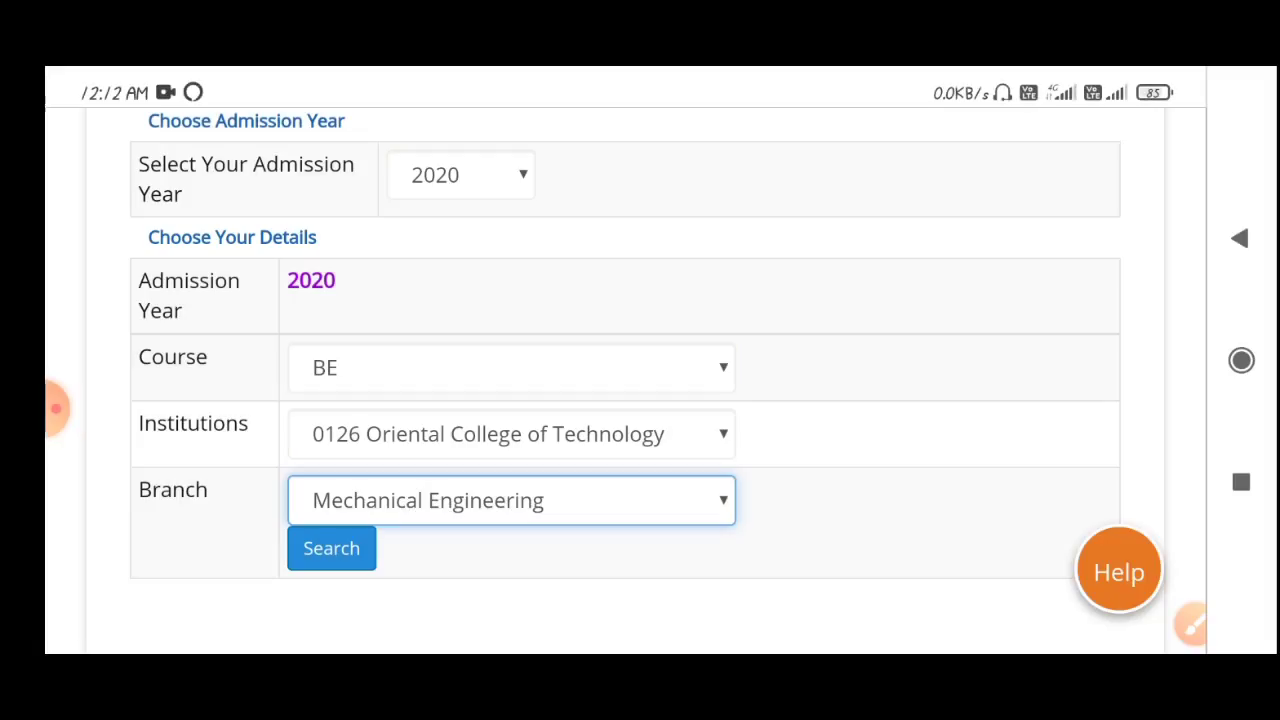
left_click(331, 548)
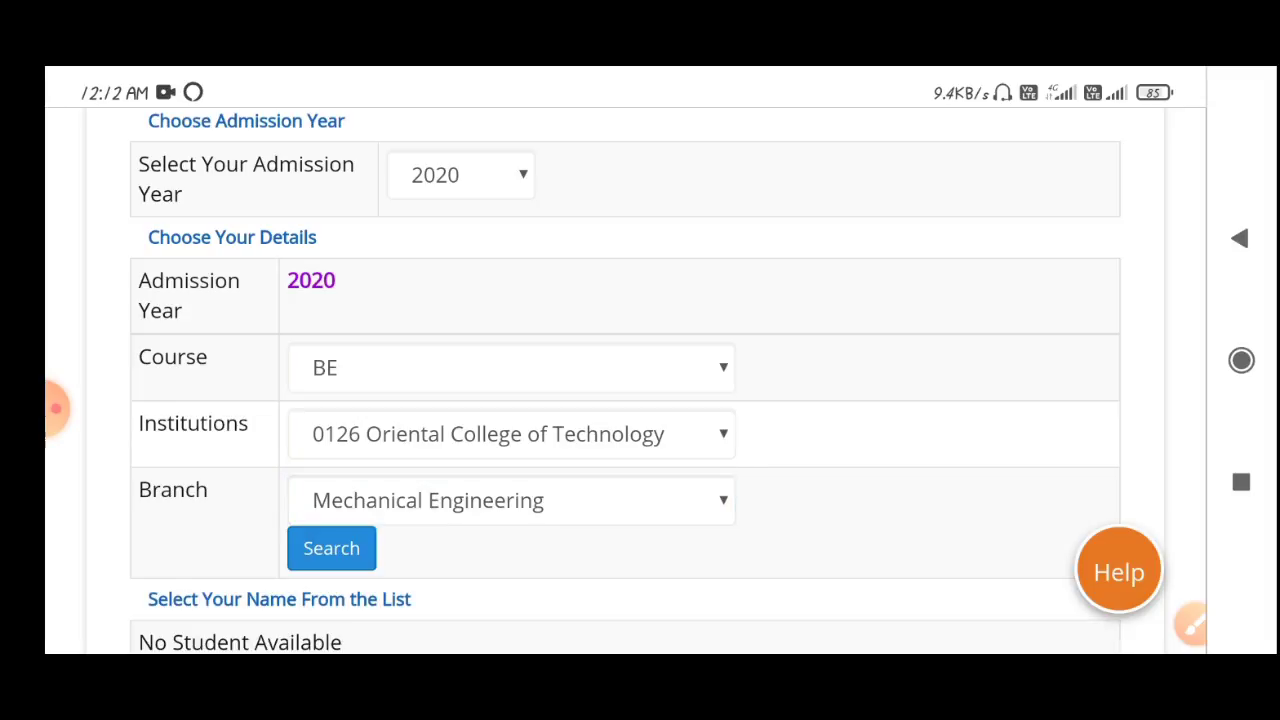
Look through the student list, including the name, father's name, gender and date of birth columns
left_click(56, 408)
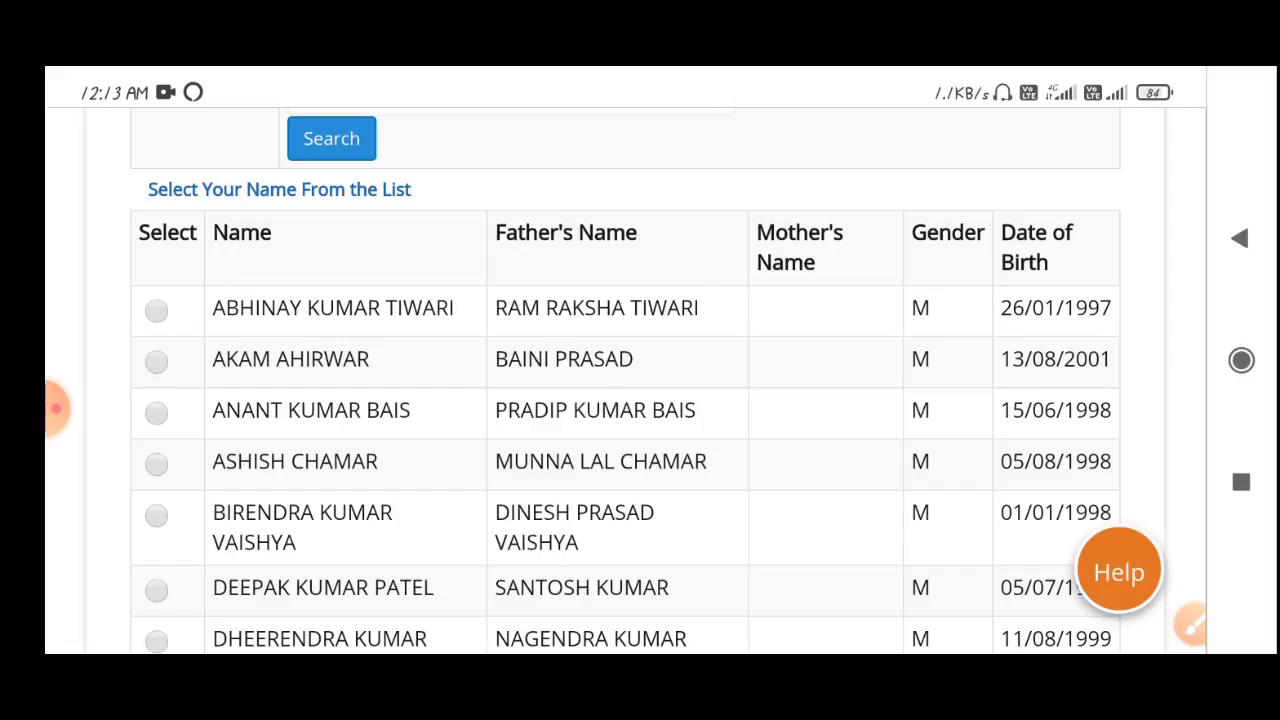
left_click(1190, 625)
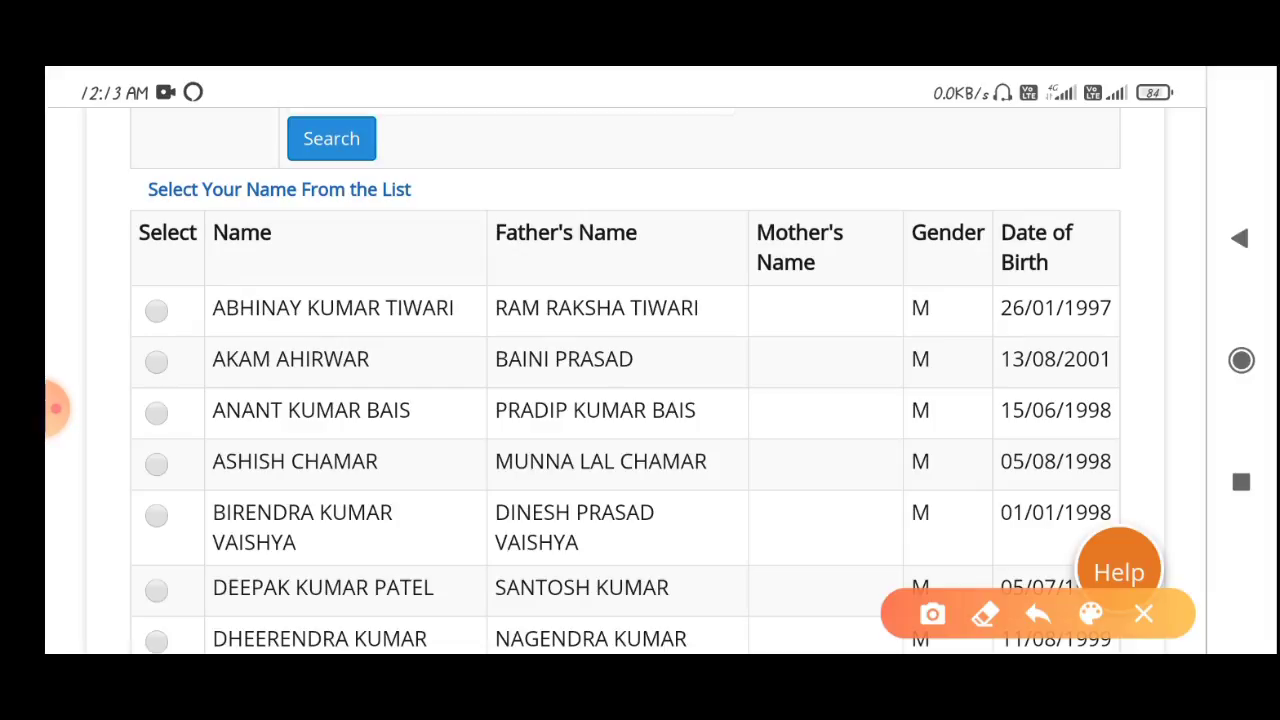
left_click(1143, 614)
scroll(620, 400, "down", 3)
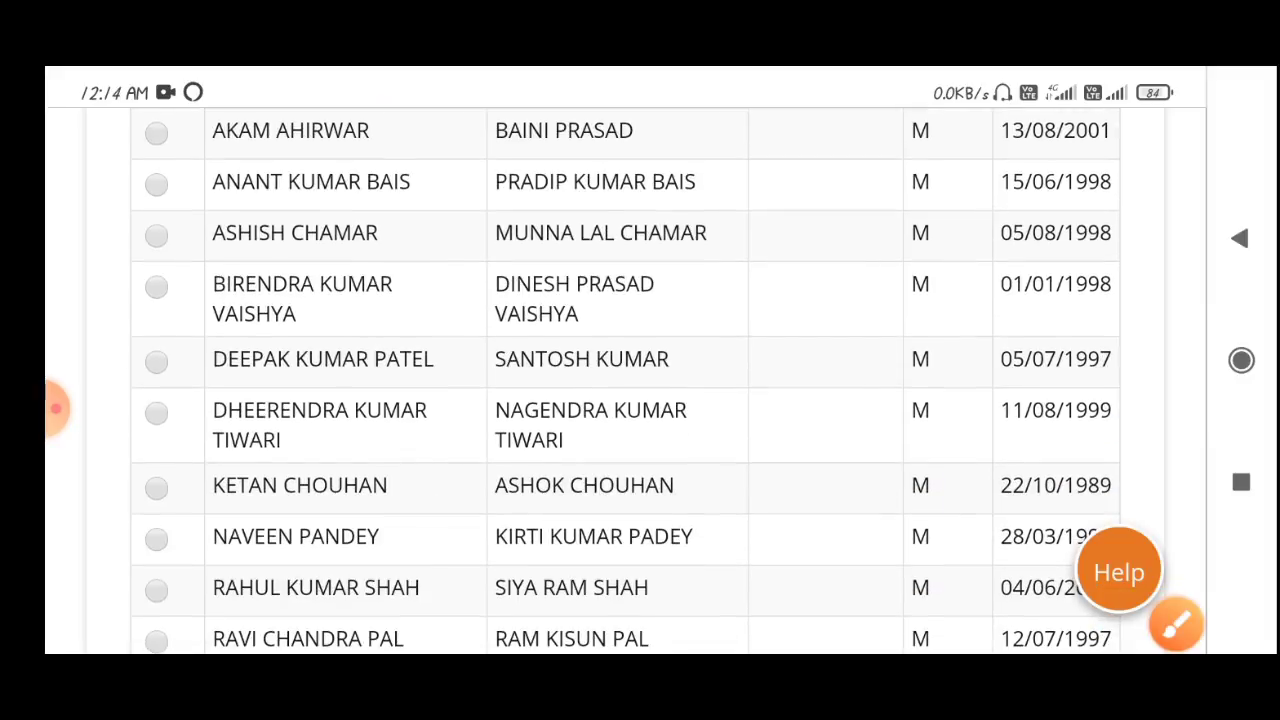
scroll(620, 400, "down", 2)
scroll(620, 400, "up", 5)
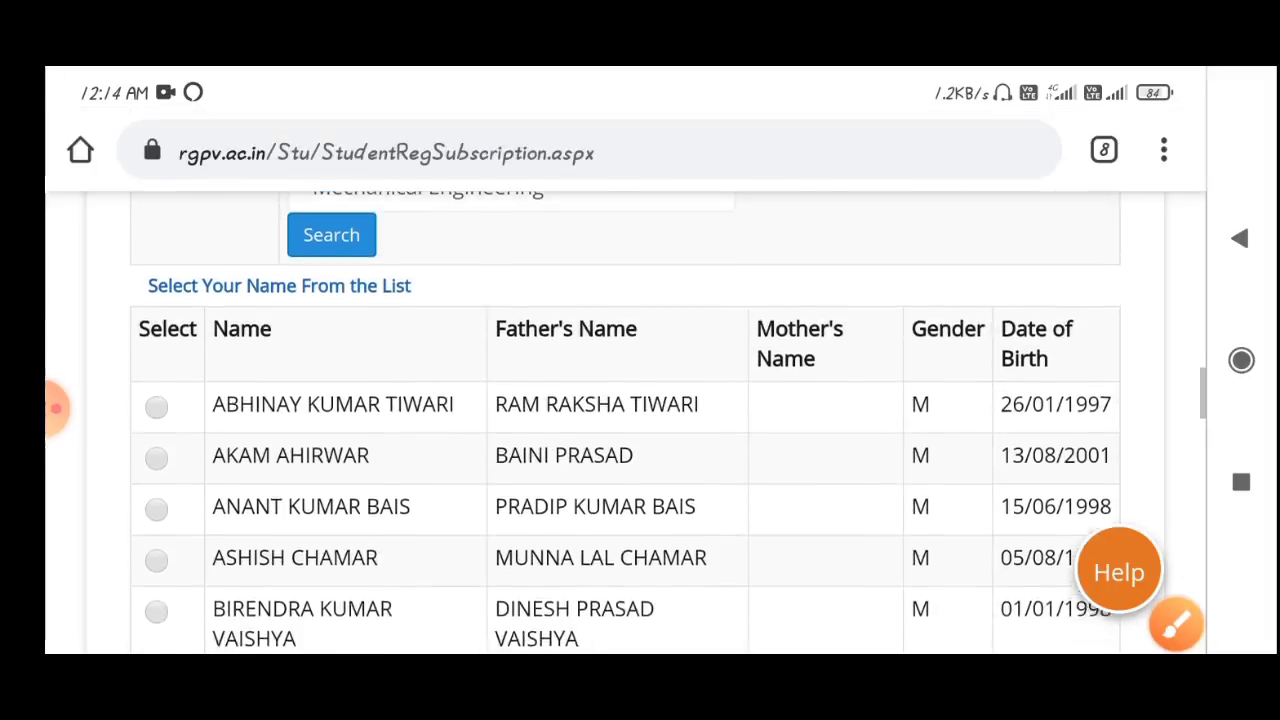
scroll(620, 400, "down", 2)
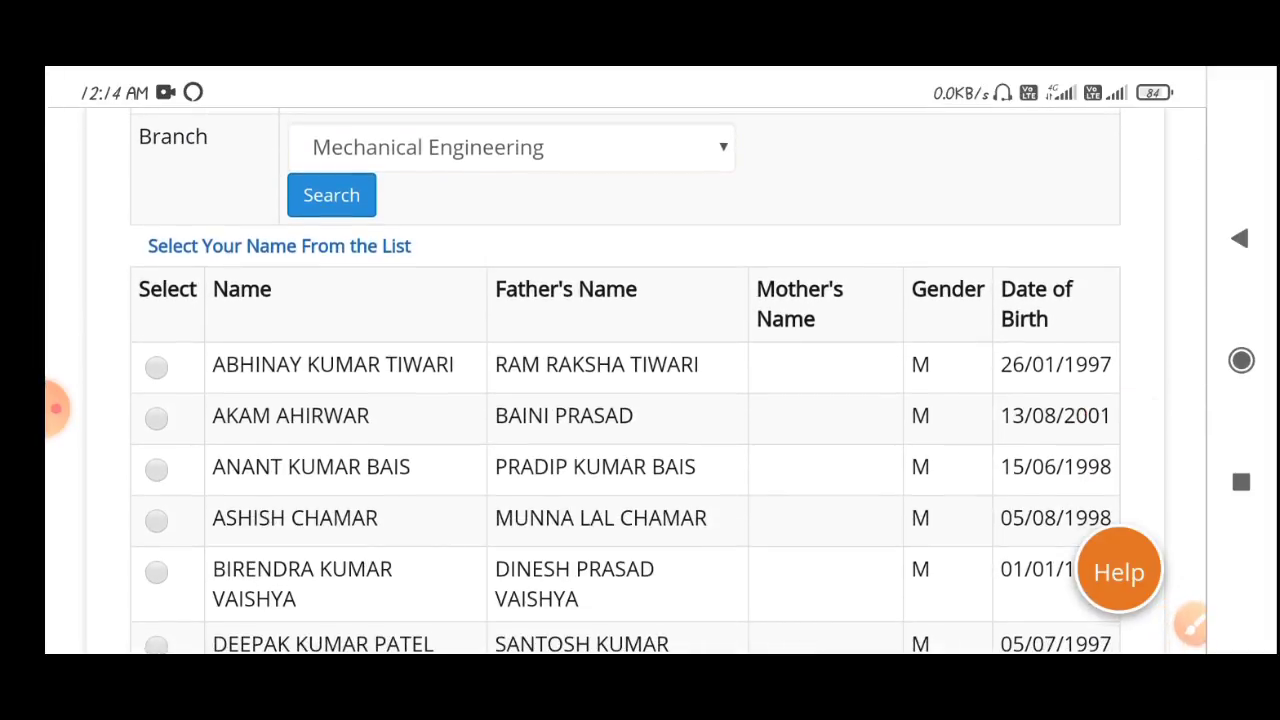
Circle the Select column of the student list with a freehand mark, and clear the mark
left_click(1190, 625)
mouse_move(165, 287)
left_mouse_down()
mouse_move(100, 432)
mouse_move(150, 606)
mouse_move(158, 298)
left_mouse_up()
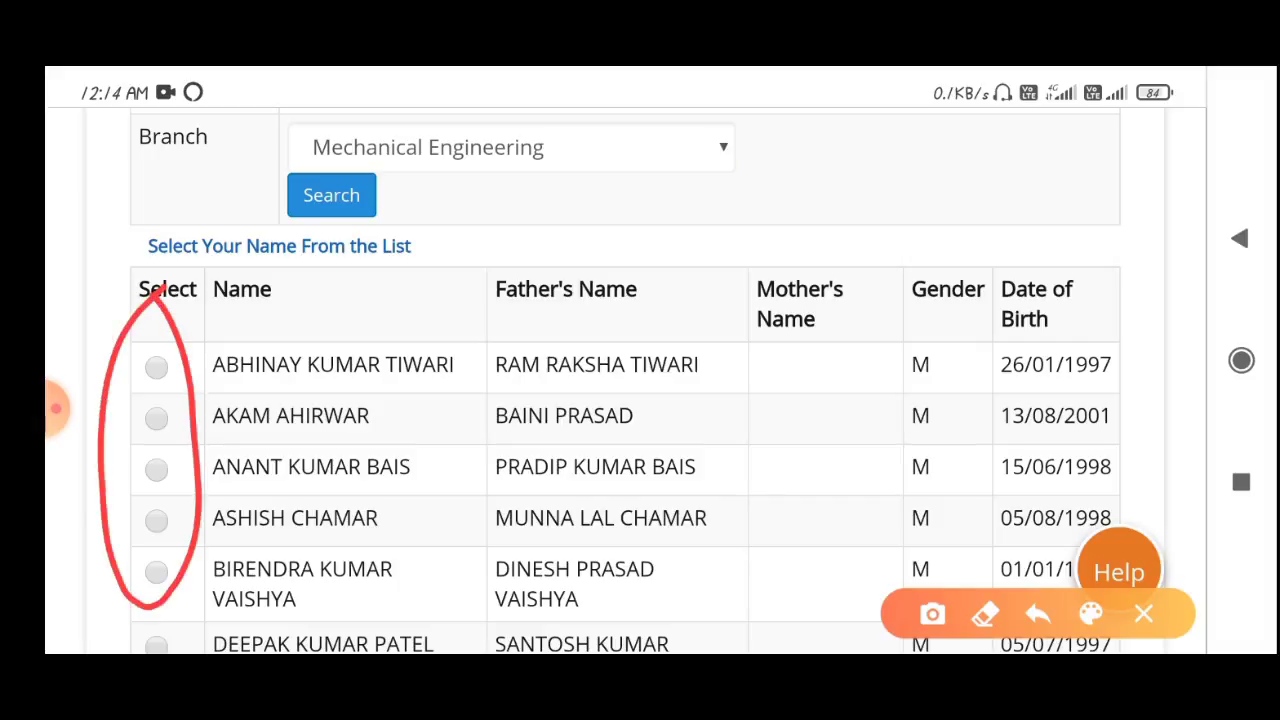
left_click(1143, 613)
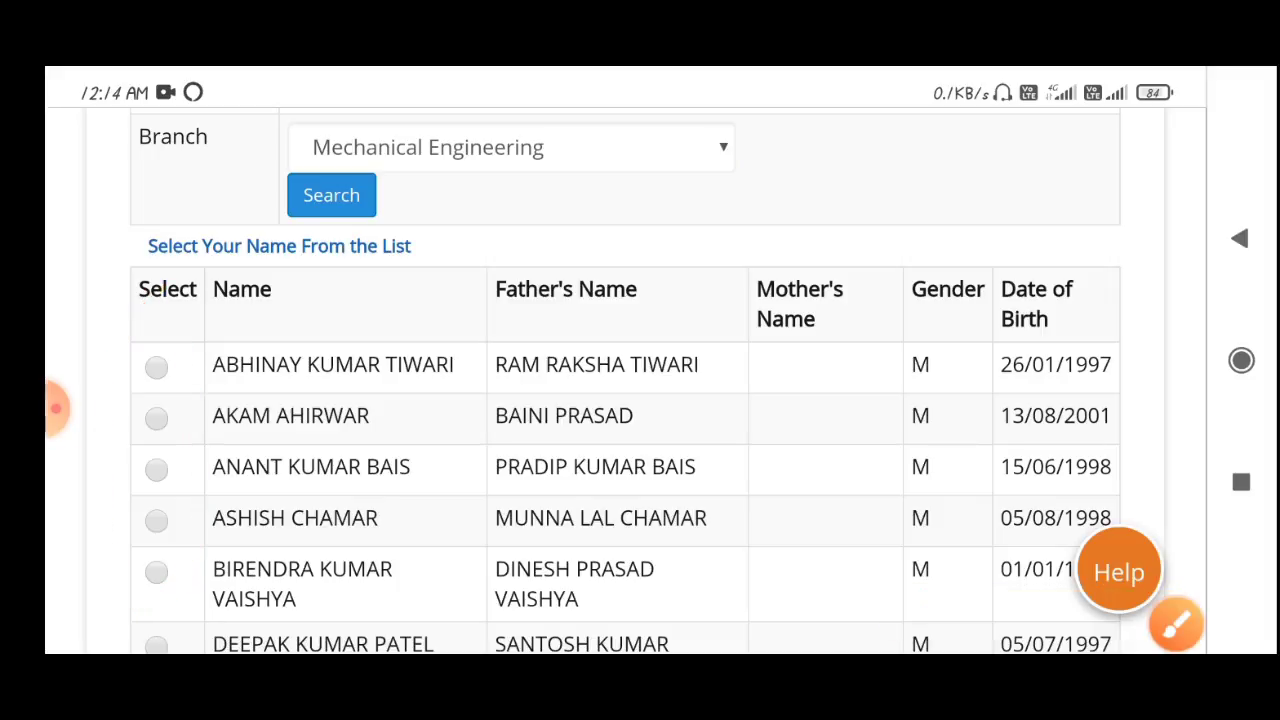
Mark the Name, Father's Name, DOB, Gender, Course and Branch fields with freehand ticks, circle Institute Name, and clear the marks
left_click(55, 408)
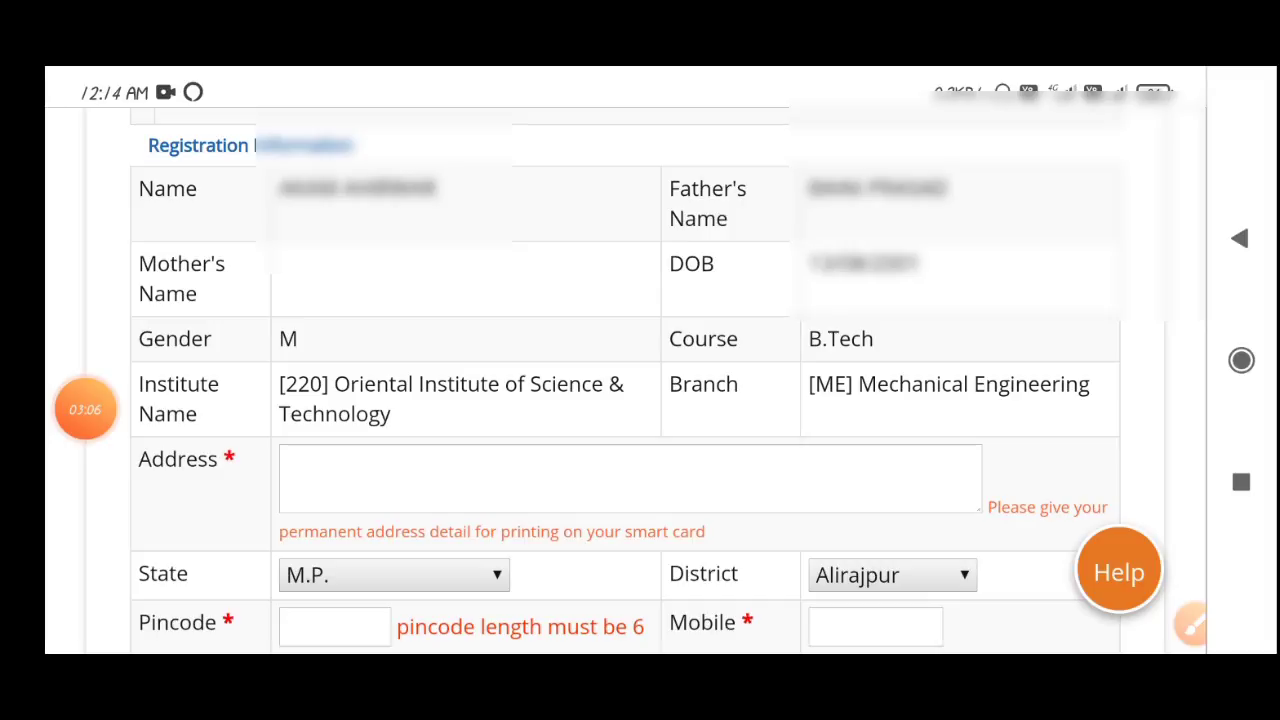
left_click(1190, 625)
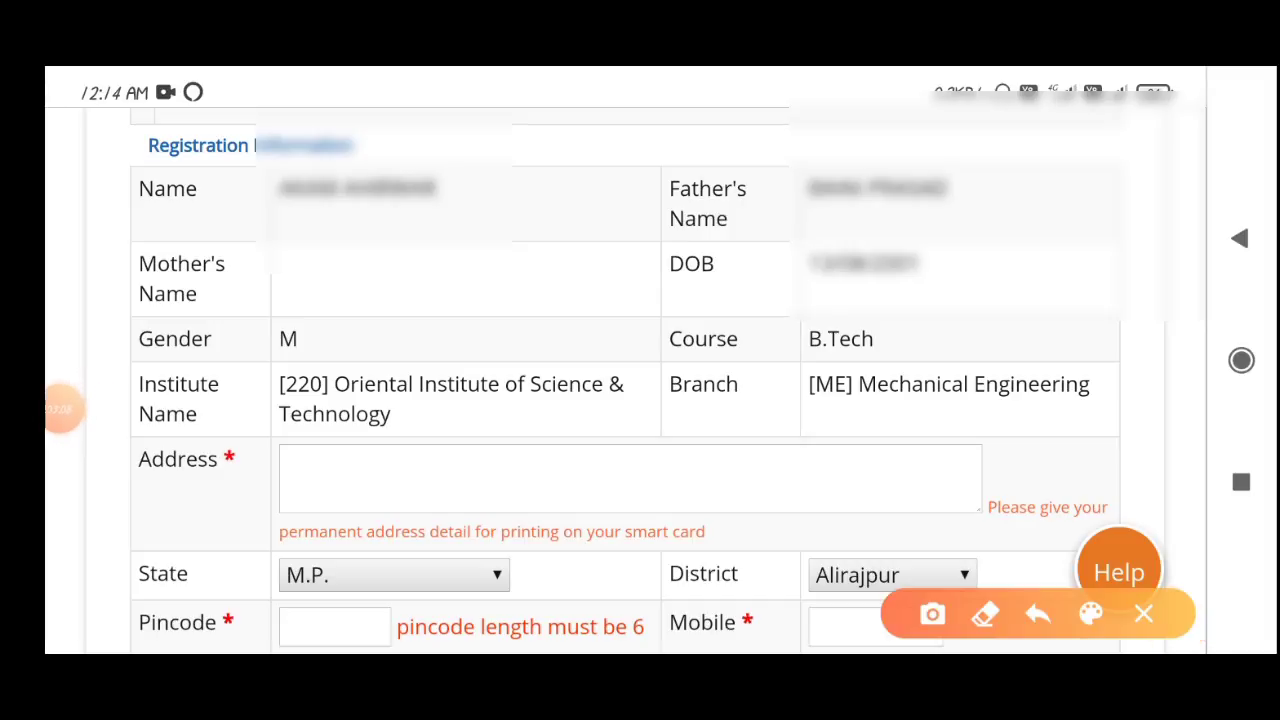
mouse_move(100, 212)
left_mouse_down()
mouse_move(156, 212)
mouse_move(195, 185)
left_mouse_up()
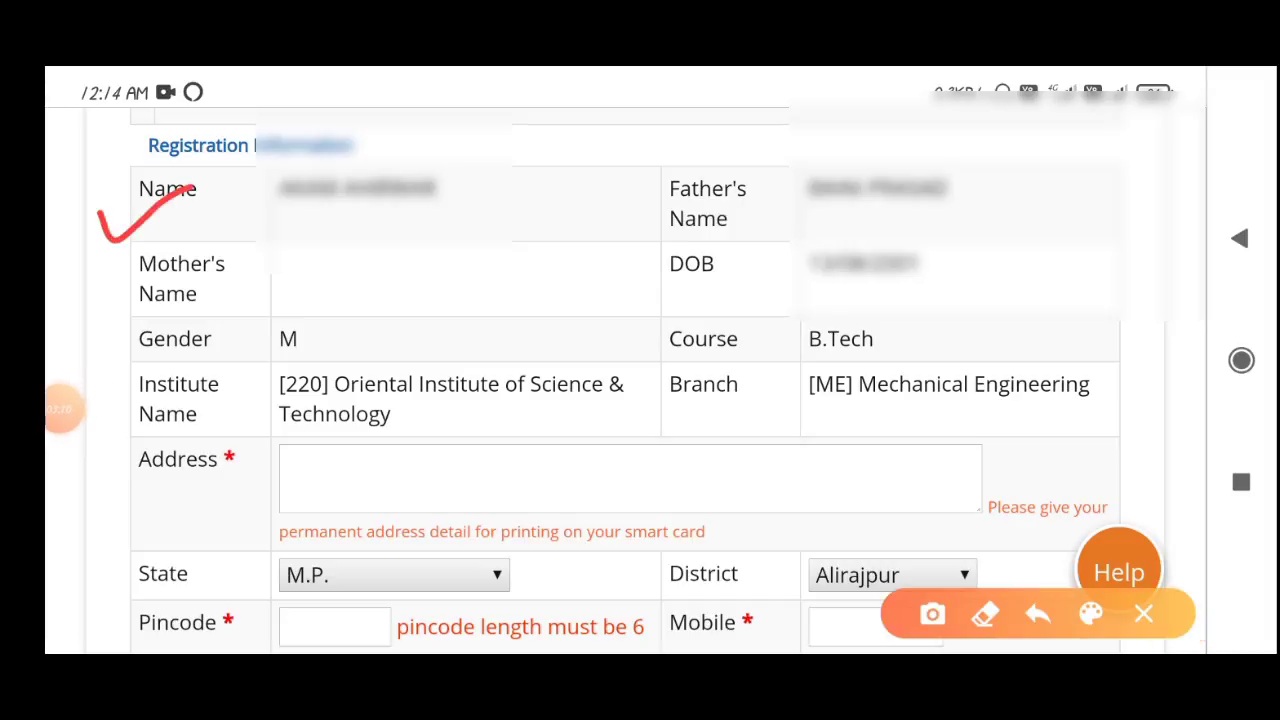
left_click_drag(632, 210, 724, 184)
left_click_drag(622, 288, 712, 262)
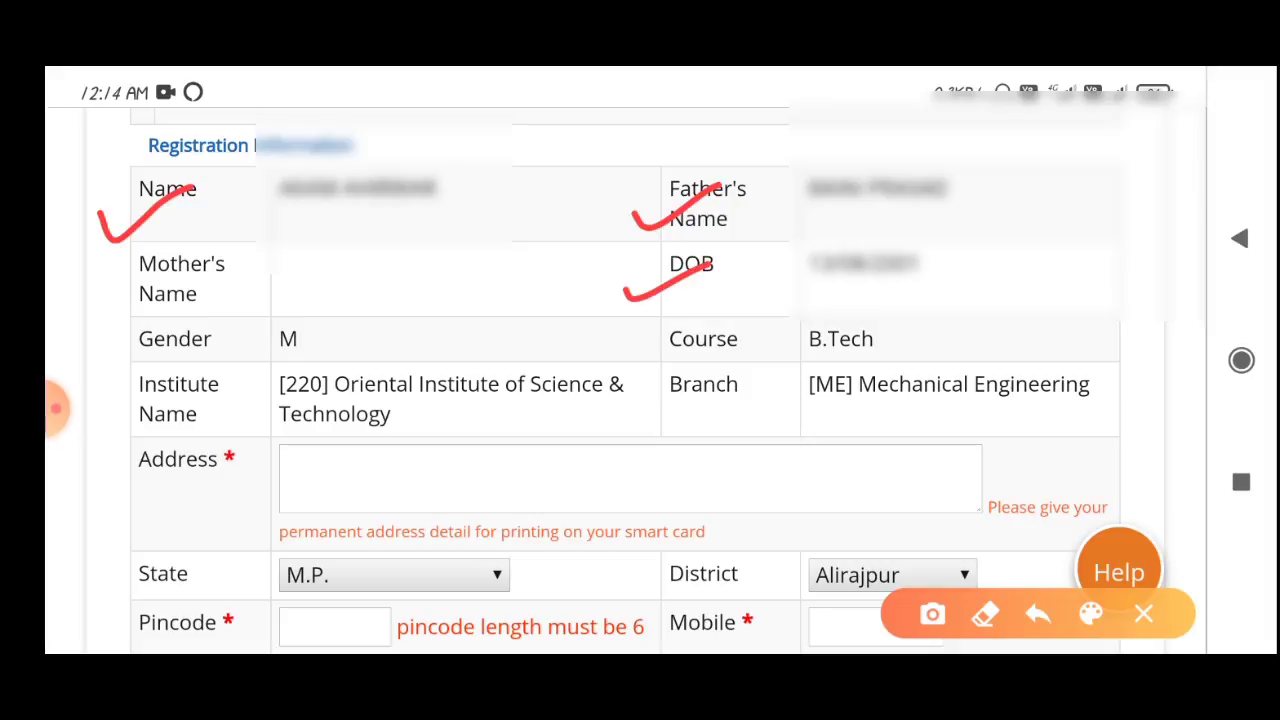
left_click_drag(120, 342, 228, 316)
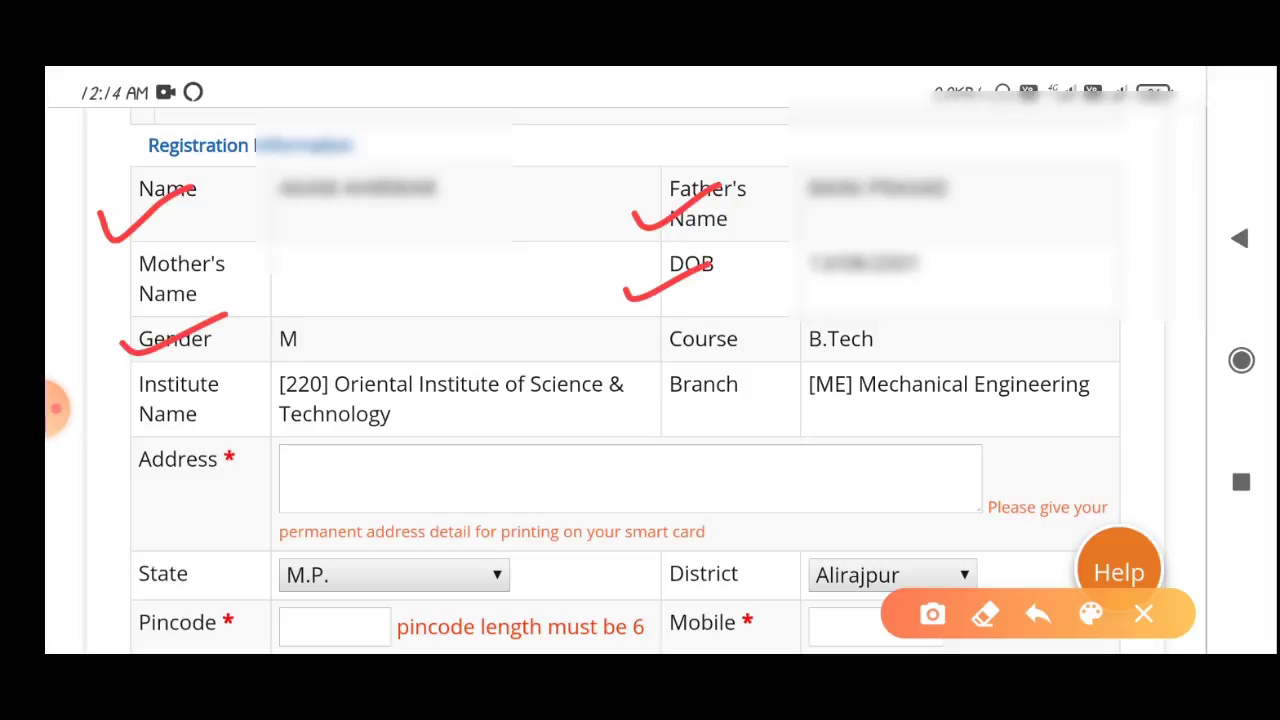
left_click_drag(712, 327, 775, 331)
left_click_drag(743, 423, 822, 401)
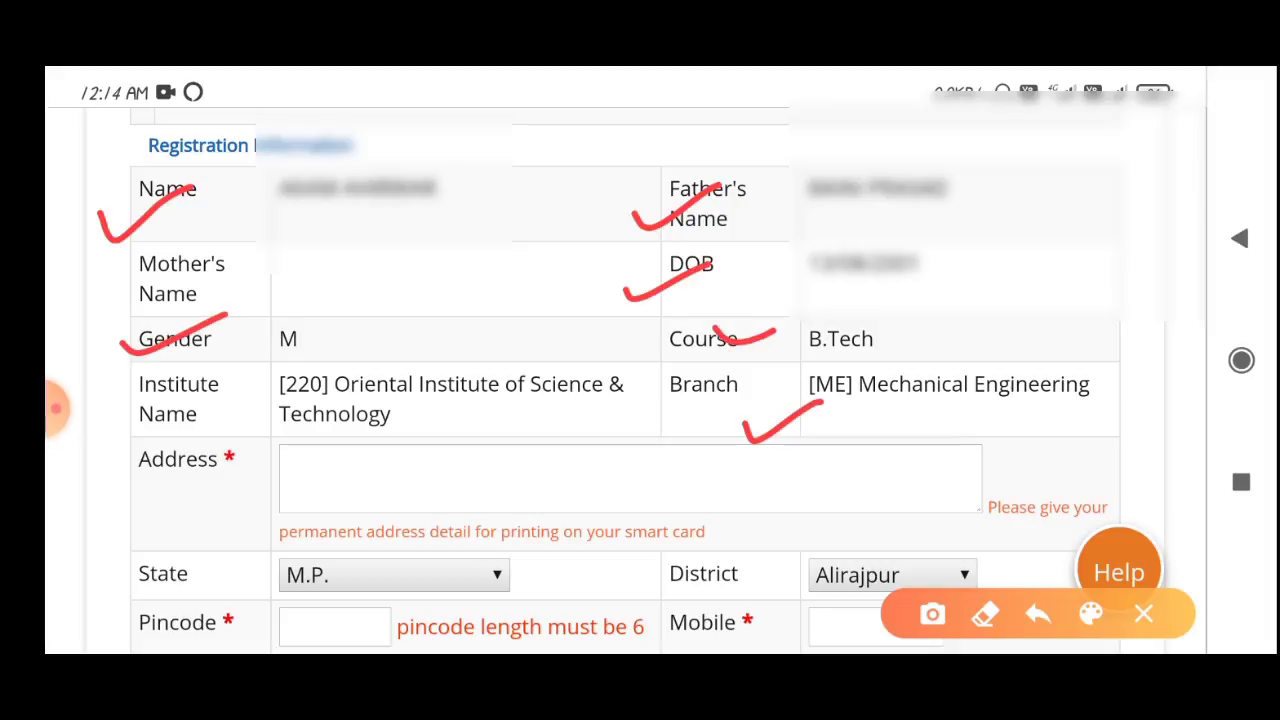
mouse_move(205, 350)
left_mouse_down()
mouse_move(200, 440)
mouse_move(200, 342)
left_mouse_up()
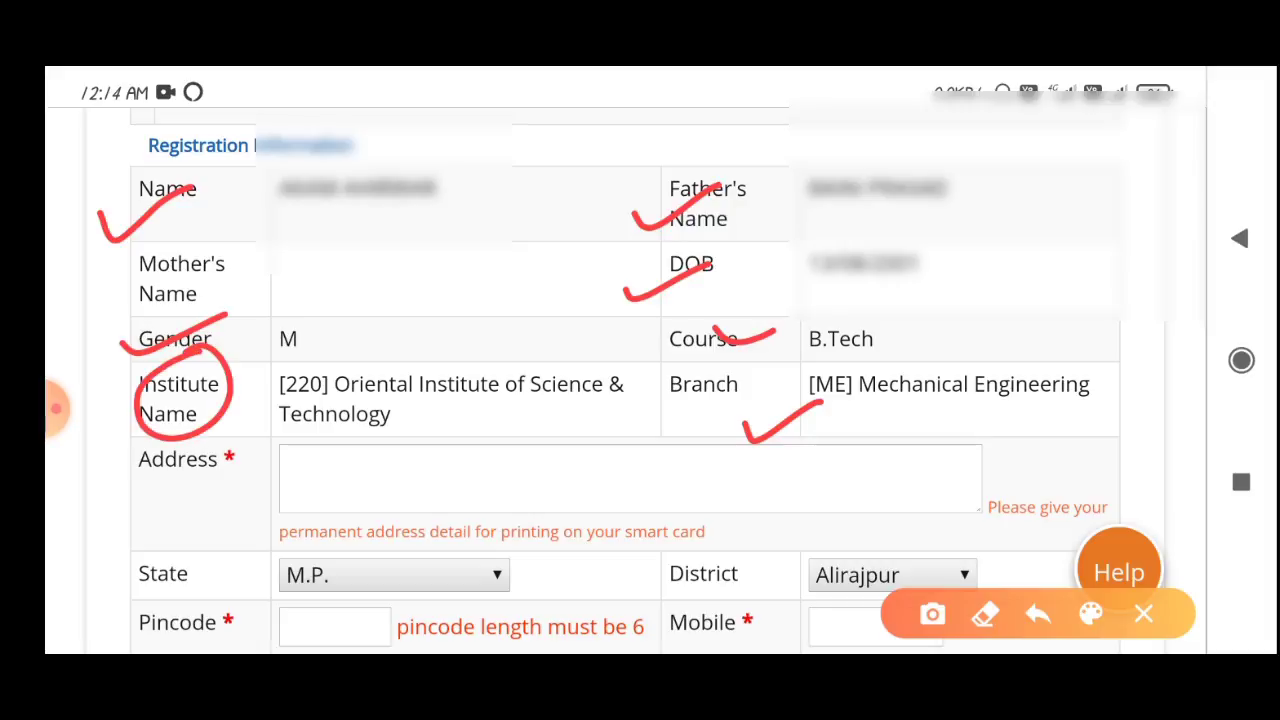
left_click(1143, 613)
Tick the Address box and mark the State field by hand on the registration form, and clear both marks
left_click(1176, 624)
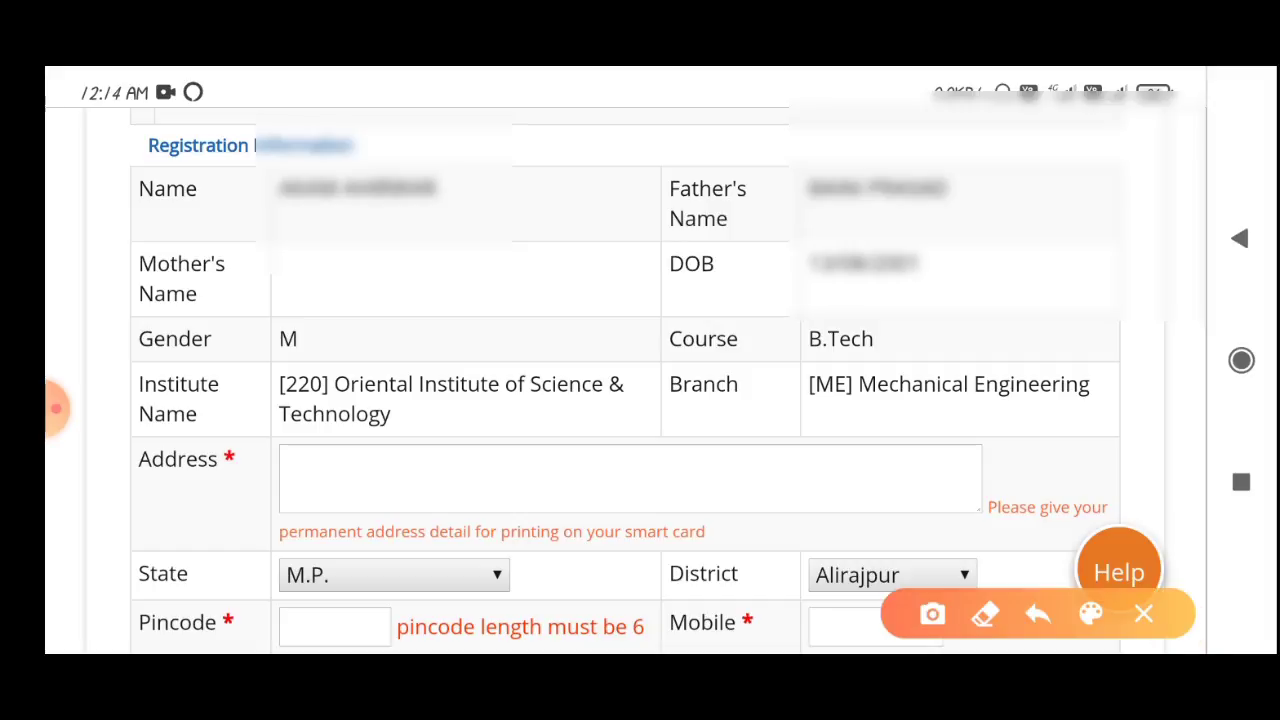
mouse_move(316, 453)
left_mouse_down()
mouse_move(334, 483)
mouse_move(416, 433)
left_mouse_up()
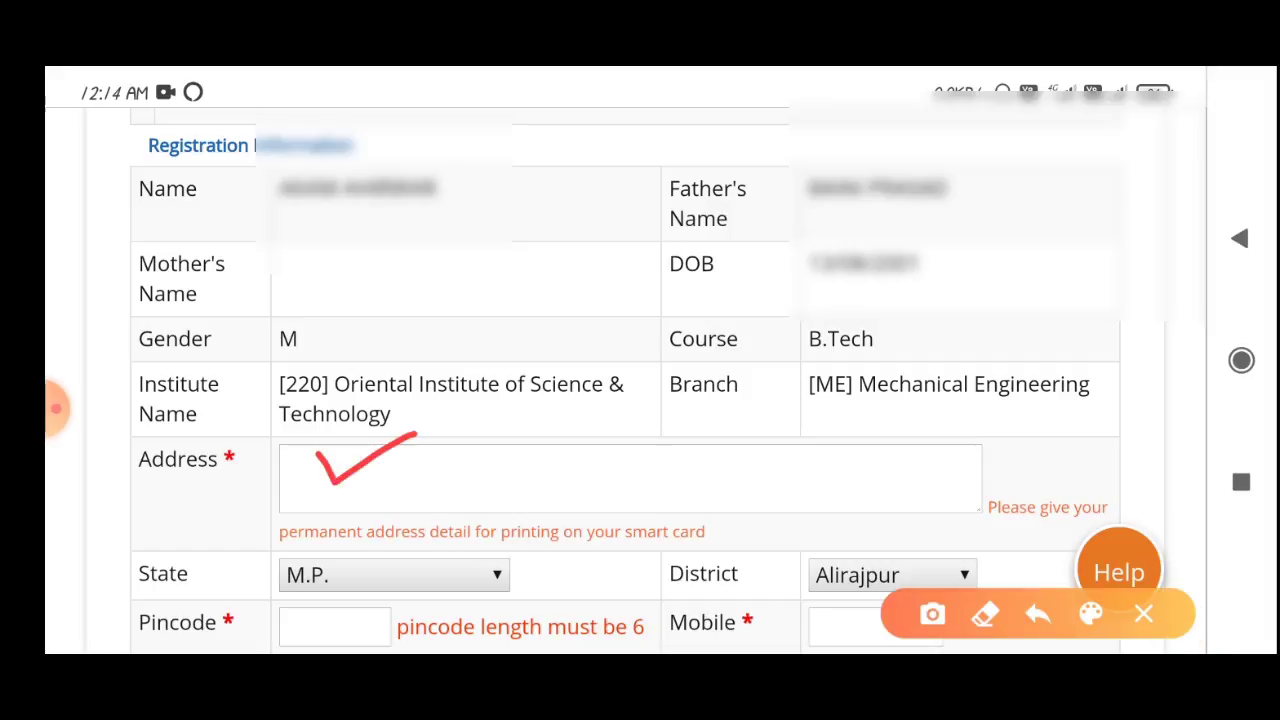
mouse_move(178, 558)
left_mouse_down()
mouse_move(278, 565)
mouse_move(272, 580)
left_mouse_up()
left_click(1143, 614)
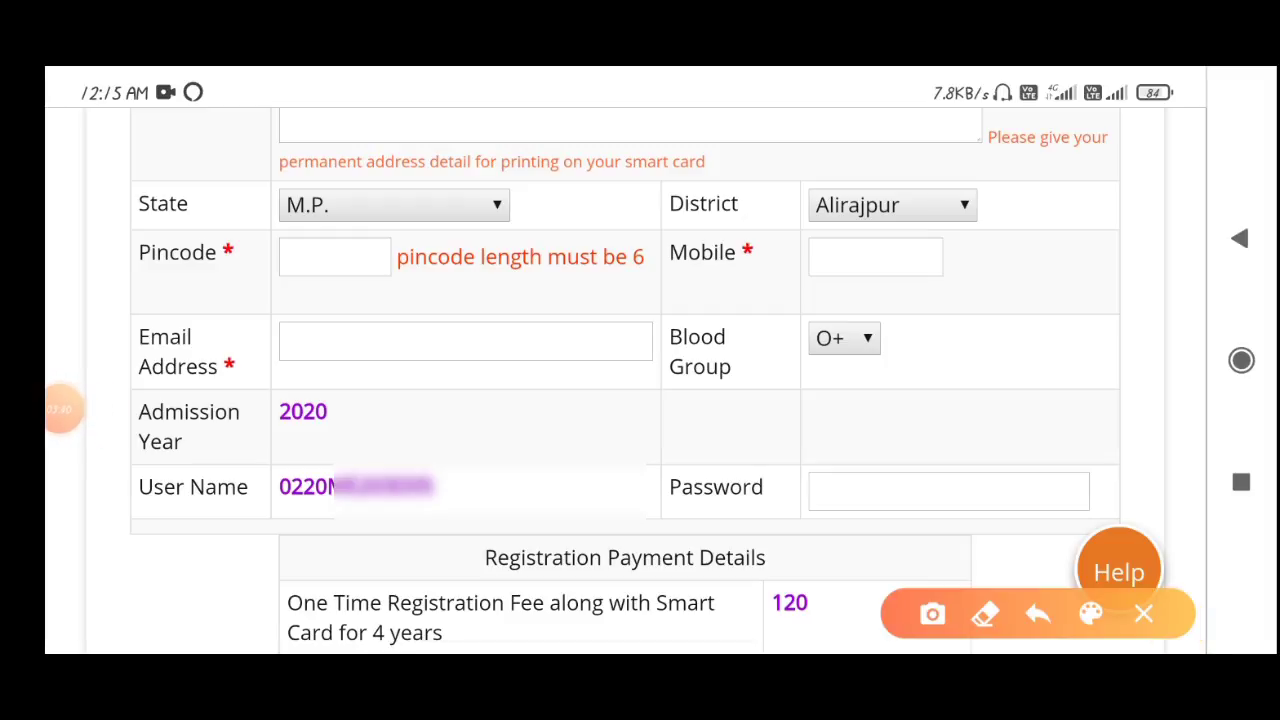
Tick the Email Address field, circle the Blood Group and User Name values, and tick the User Name row by hand
mouse_move(514, 338)
left_mouse_down()
mouse_move(535, 352)
mouse_move(580, 324)
left_mouse_up()
mouse_move(866, 300)
left_mouse_down()
mouse_move(808, 310)
mouse_move(862, 302)
left_mouse_up()
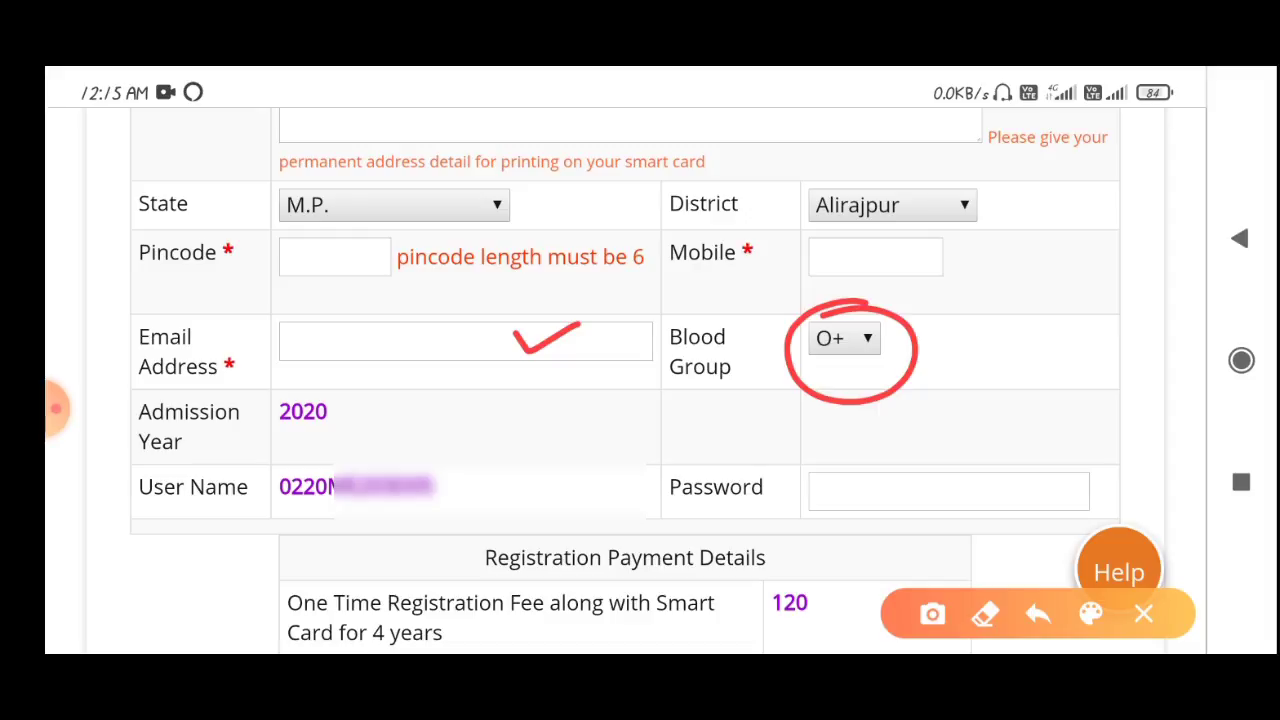
mouse_move(446, 444)
left_mouse_down()
mouse_move(266, 440)
mouse_move(304, 590)
mouse_move(426, 406)
mouse_move(408, 408)
left_mouse_up()
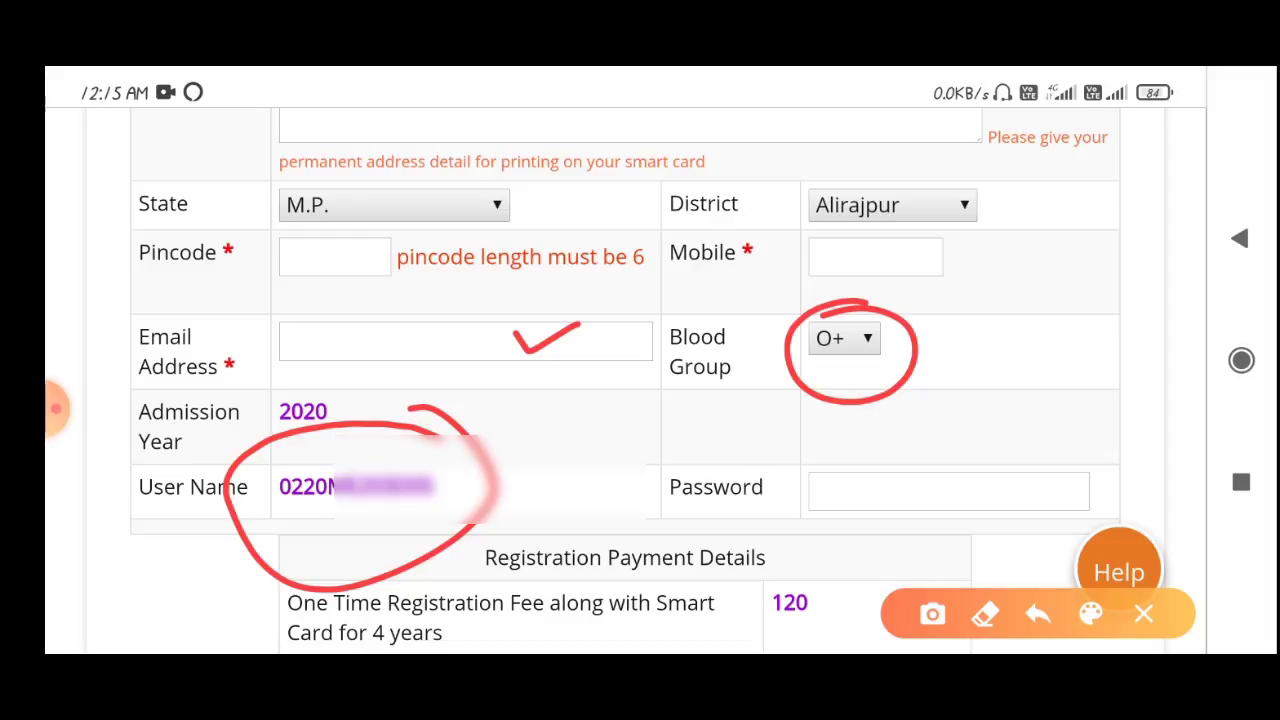
mouse_move(502, 484)
left_mouse_down()
mouse_move(516, 497)
mouse_move(570, 455)
left_mouse_up()
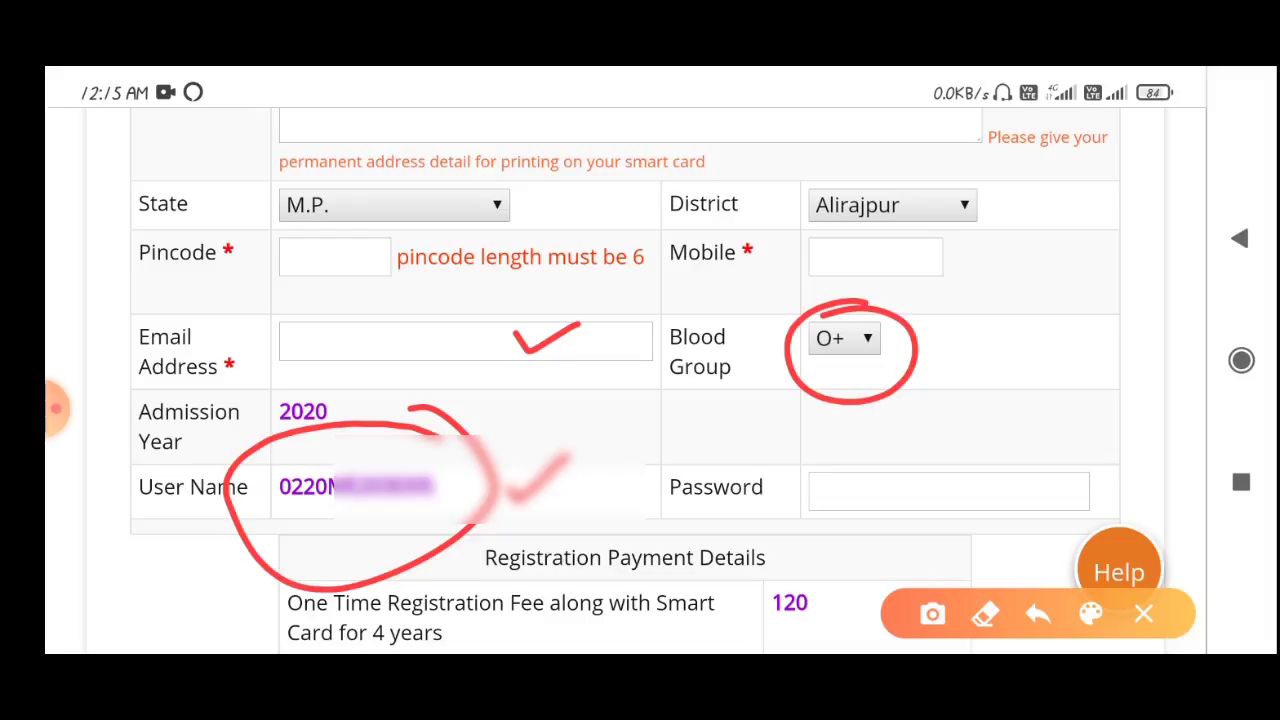
Handwrite a sample password over the Password field, underline its ending, and clear all the marks from the form
mouse_move(652, 440)
left_mouse_down()
mouse_move(654, 520)
mouse_move(720, 514)
left_mouse_up()
mouse_move(730, 450)
left_mouse_down()
mouse_move(746, 518)
mouse_move(724, 482)
left_mouse_up()
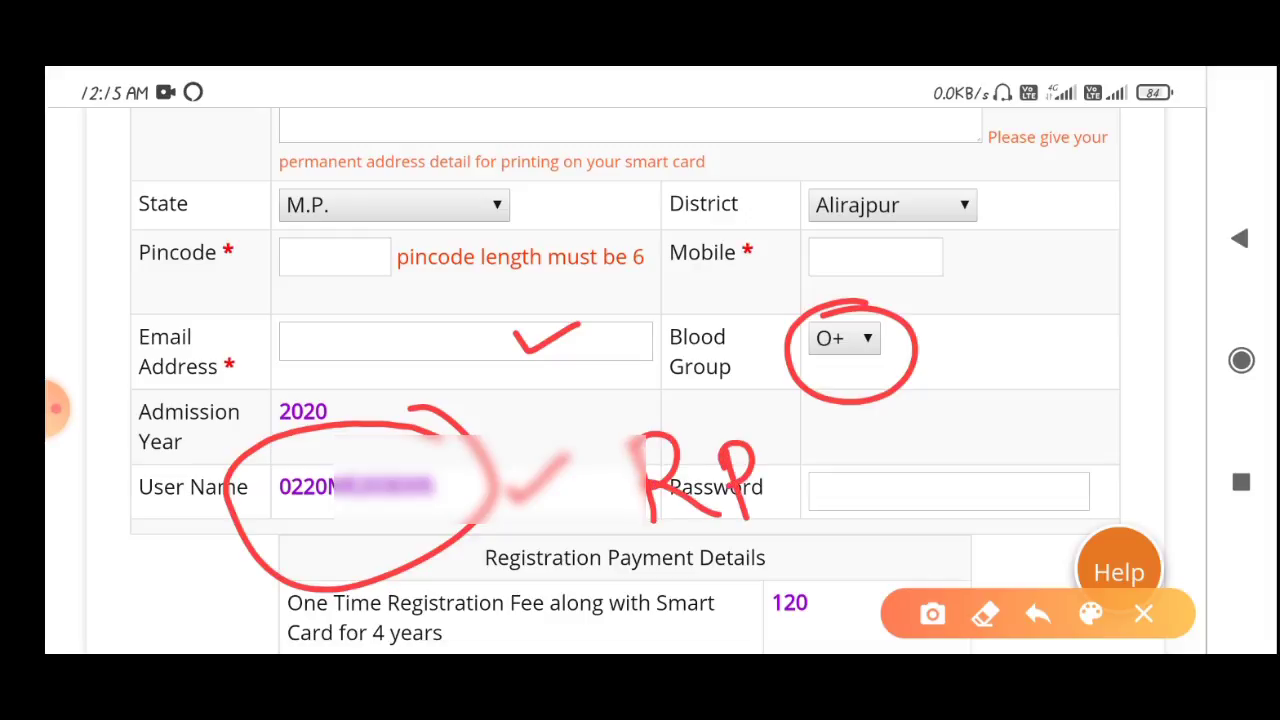
mouse_move(799, 457)
left_mouse_down()
mouse_move(784, 474)
mouse_move(792, 490)
left_mouse_up()
mouse_move(740, 450)
left_mouse_down()
mouse_move(766, 530)
mouse_move(724, 594)
left_mouse_up()
mouse_move(762, 494)
left_mouse_down()
mouse_move(818, 502)
mouse_move(836, 452)
left_mouse_up()
mouse_move(856, 432)
left_mouse_down()
mouse_move(864, 456)
mouse_move(902, 404)
left_mouse_up()
mouse_move(934, 440)
left_mouse_down()
mouse_move(956, 410)
mouse_move(1012, 418)
mouse_move(1030, 386)
left_mouse_up()
left_click_drag(1052, 392, 1106, 397)
left_click_drag(898, 540, 1122, 436)
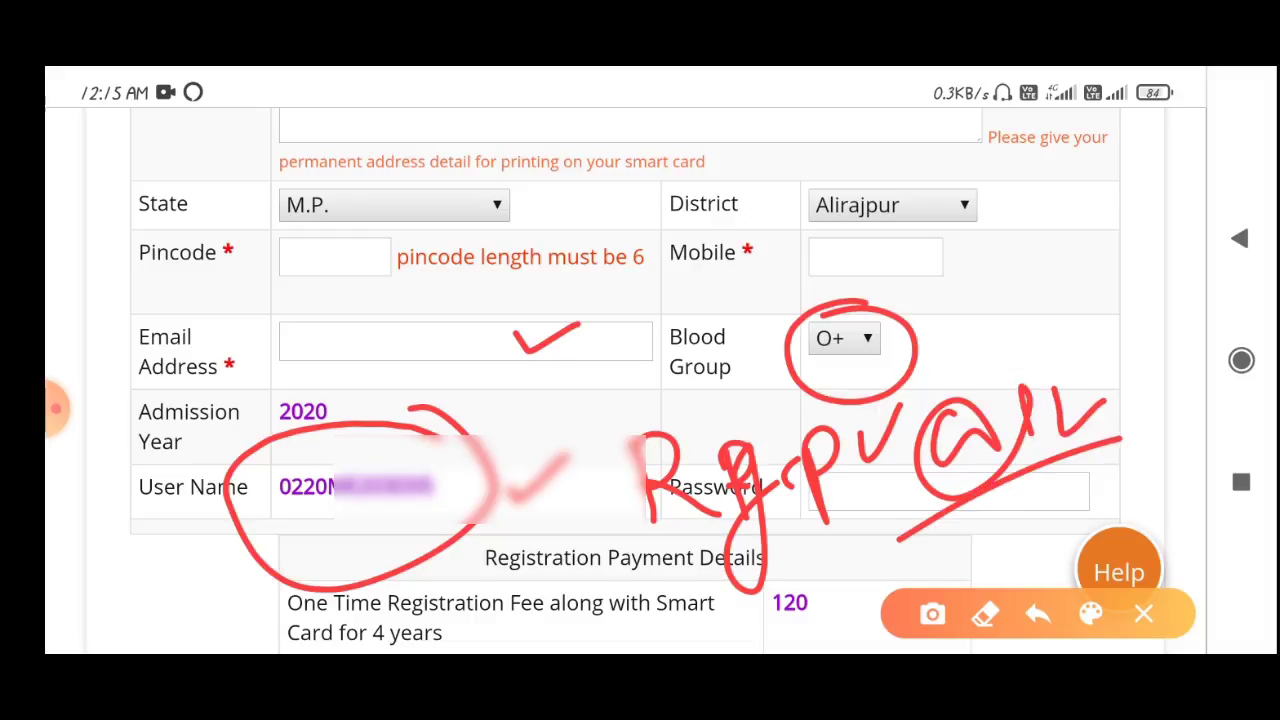
left_click(1143, 614)
Review the registration and annual portal fees, circle the Total Amount to be Paid by hand, and clear the mark
scroll(668, 382, "down", 3)
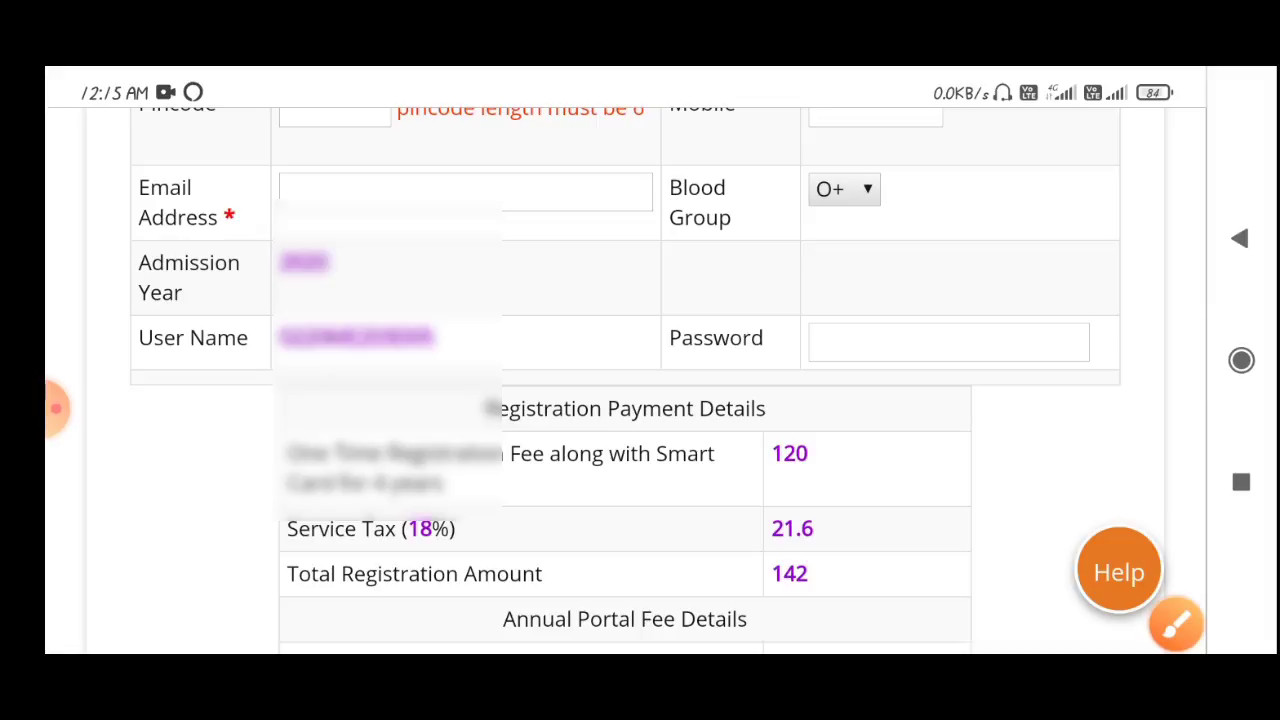
left_click(55, 408)
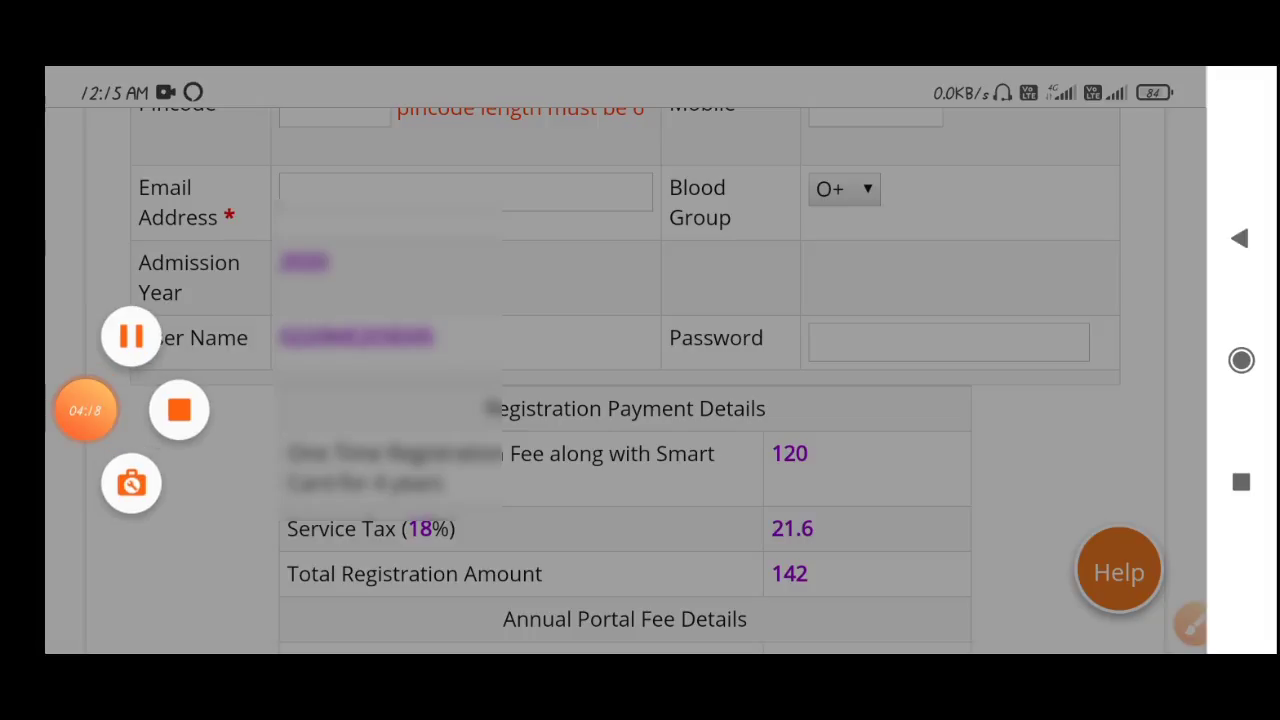
scroll(625, 380, "down", 3)
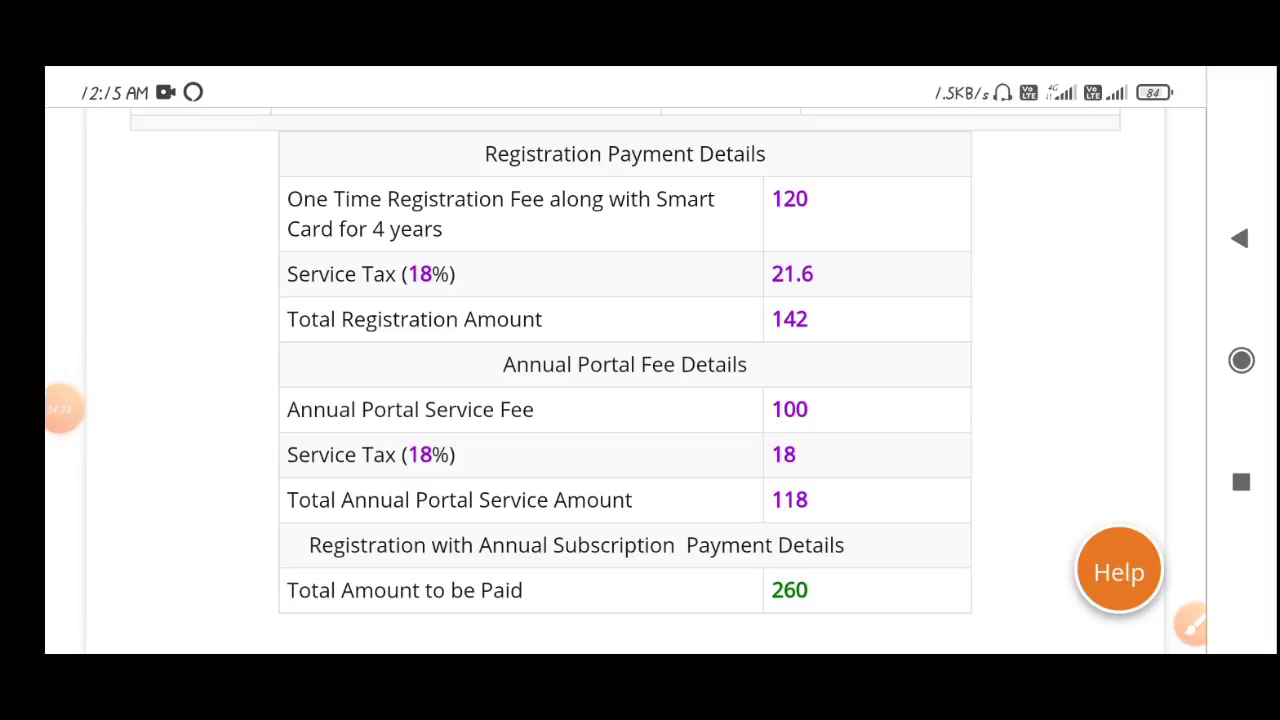
left_click(1190, 625)
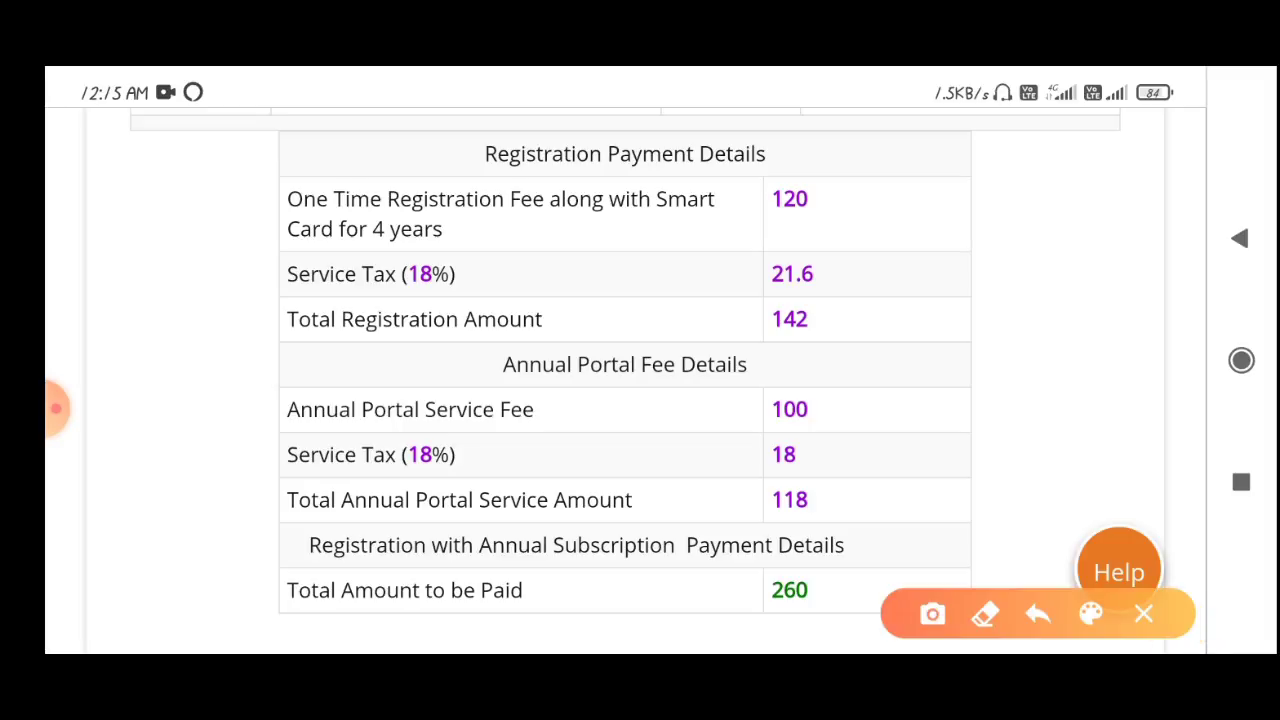
mouse_move(814, 506)
left_mouse_down()
mouse_move(737, 586)
mouse_move(830, 498)
left_mouse_up()
left_click(1143, 613)
View the available payment modes below the fee details and keep HDFC Payu-Biz
scroll(625, 380, "down", 5)
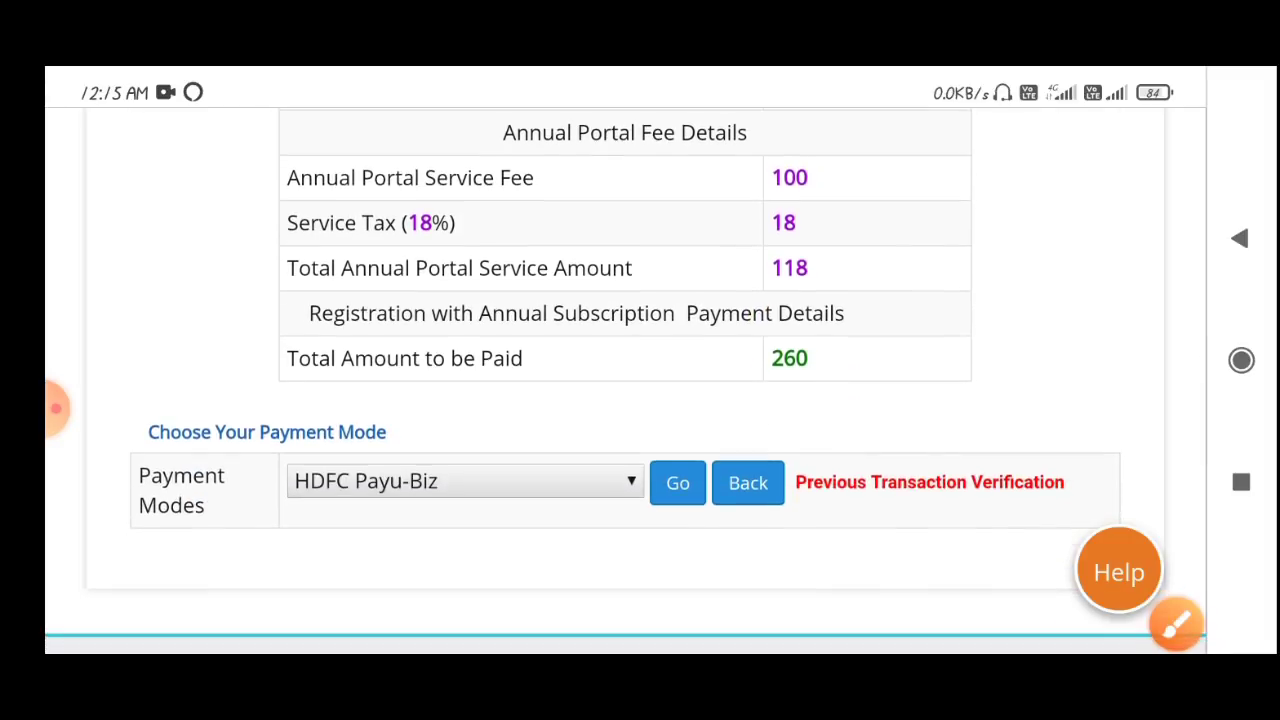
left_click(465, 481)
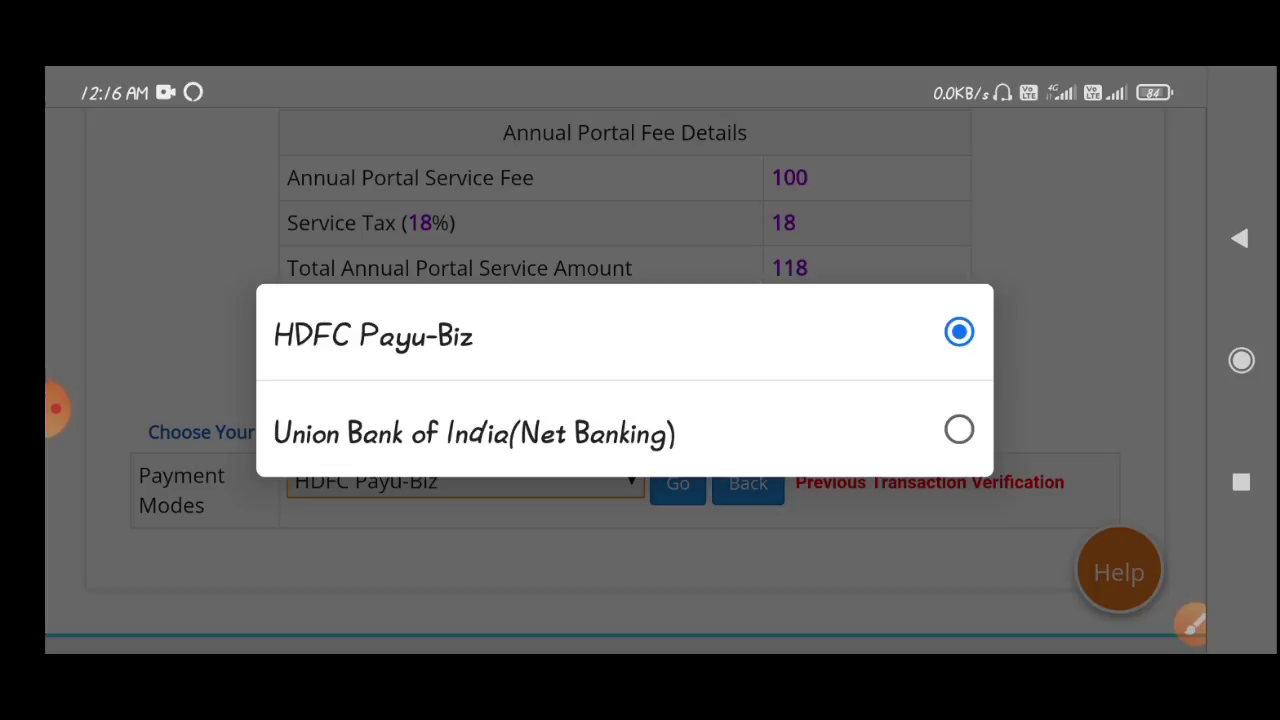
key("Escape")
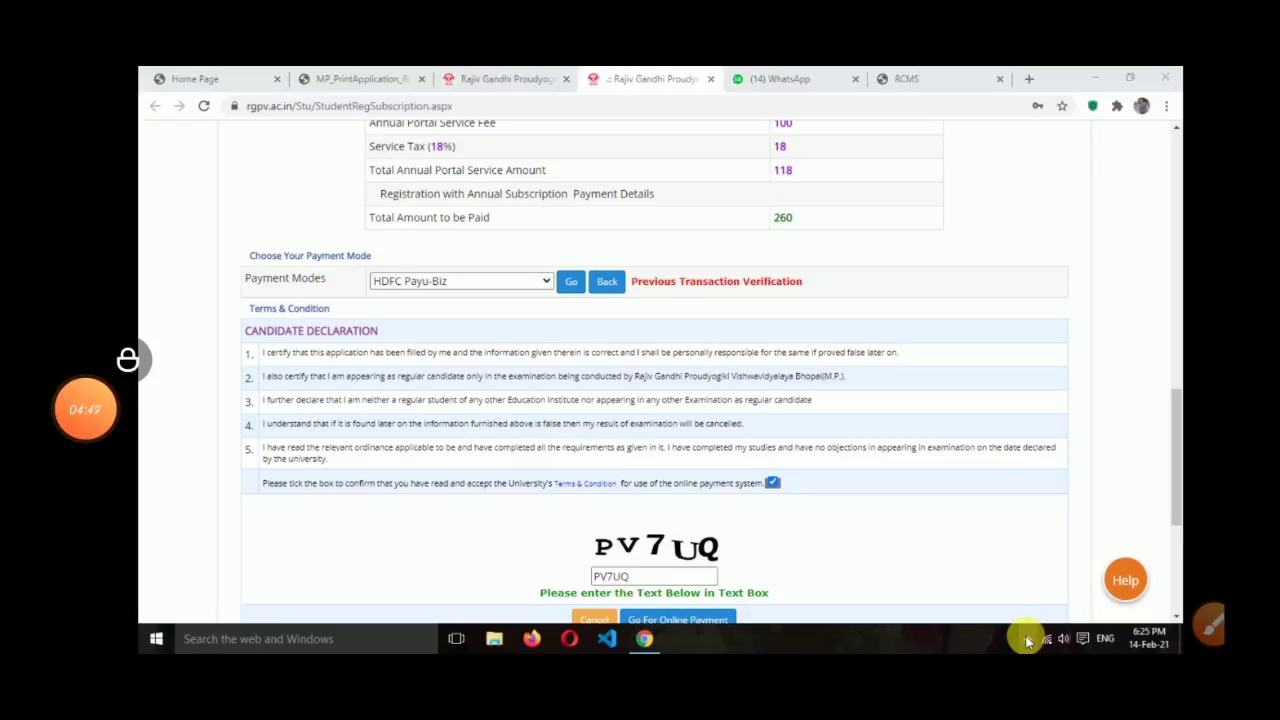
Circle the Terms & Condition checkbox, draw arrows toward the captcha entry and the online payment option, and clear the marks
left_click(1210, 625)
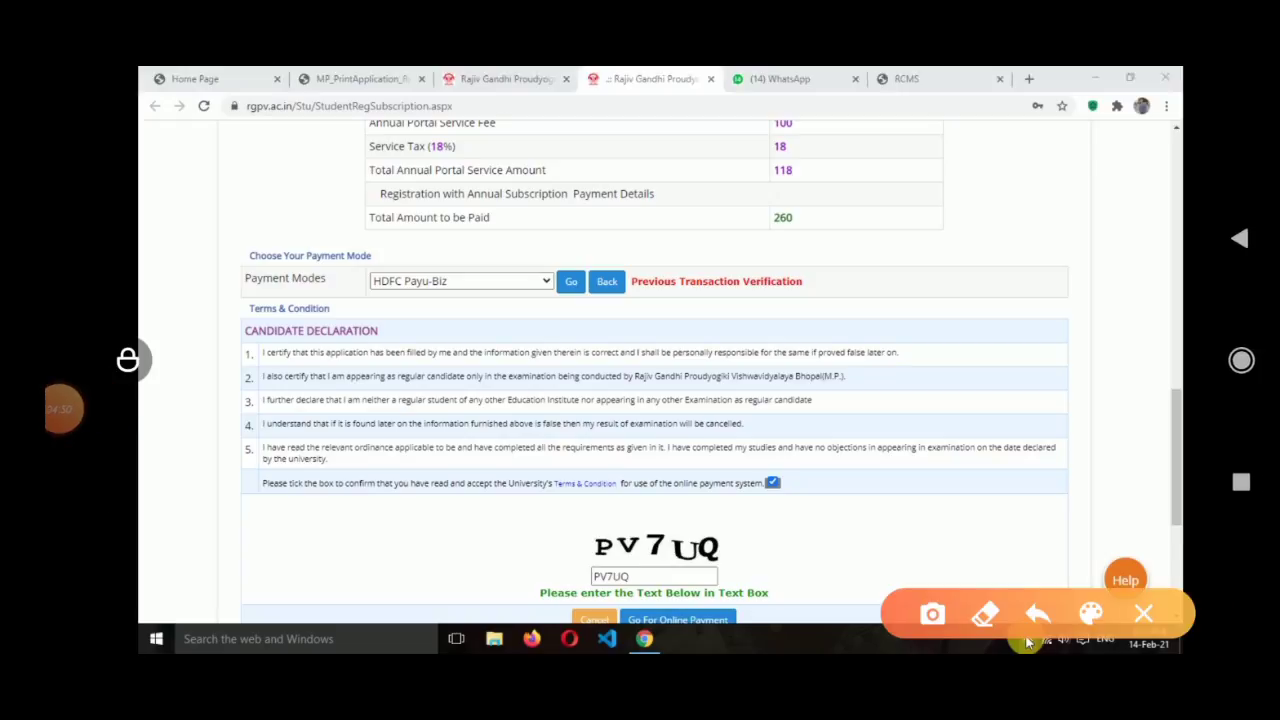
mouse_move(844, 484)
left_mouse_down()
mouse_move(746, 536)
mouse_move(784, 548)
left_mouse_up()
left_click_drag(794, 428, 844, 484)
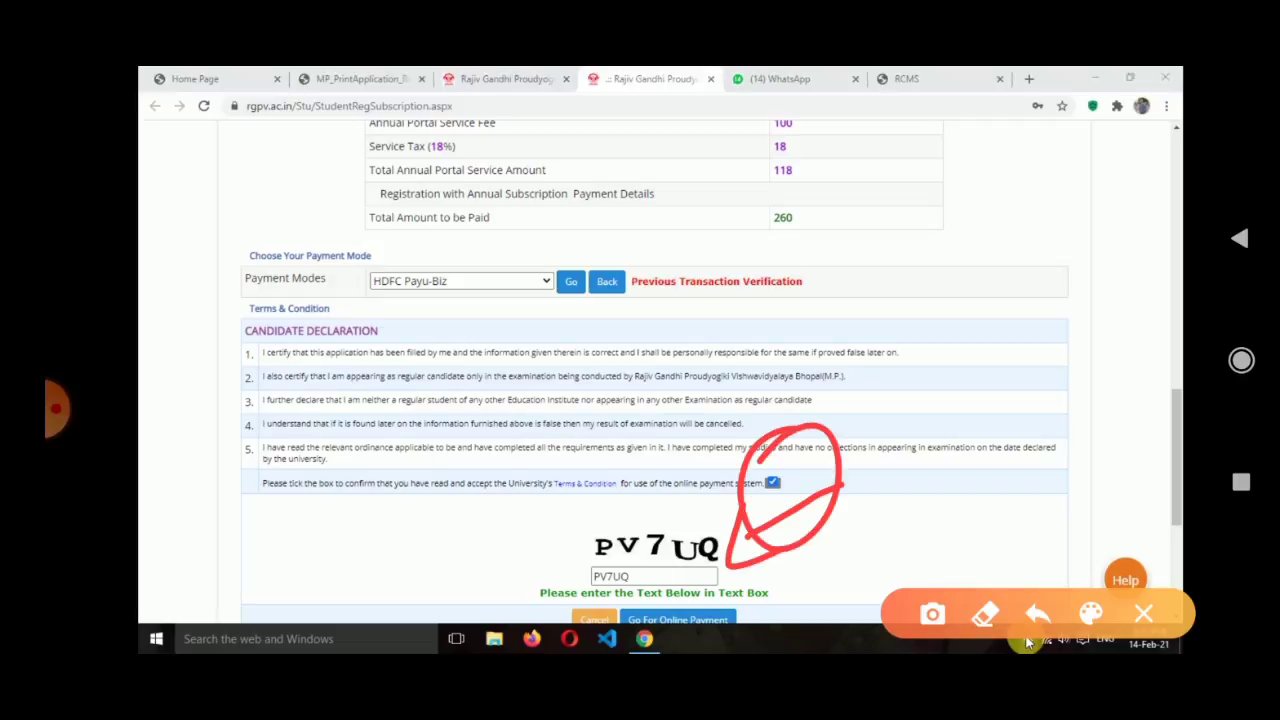
left_click_drag(846, 570, 774, 610)
mouse_move(772, 578)
left_mouse_down()
mouse_move(770, 600)
mouse_move(814, 624)
left_mouse_up()
left_click(1143, 614)
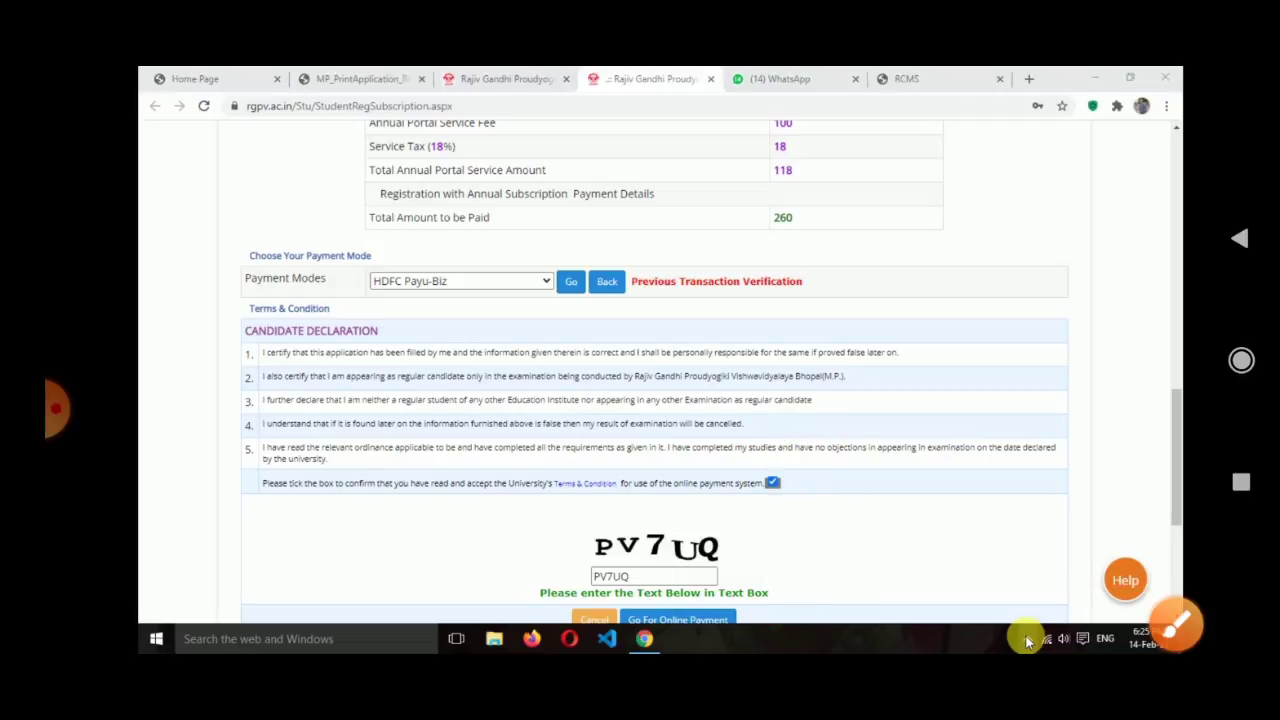
Go for online payment from the candidate declaration, and confirm the online transaction details to proceed to payment
left_click(56, 408)
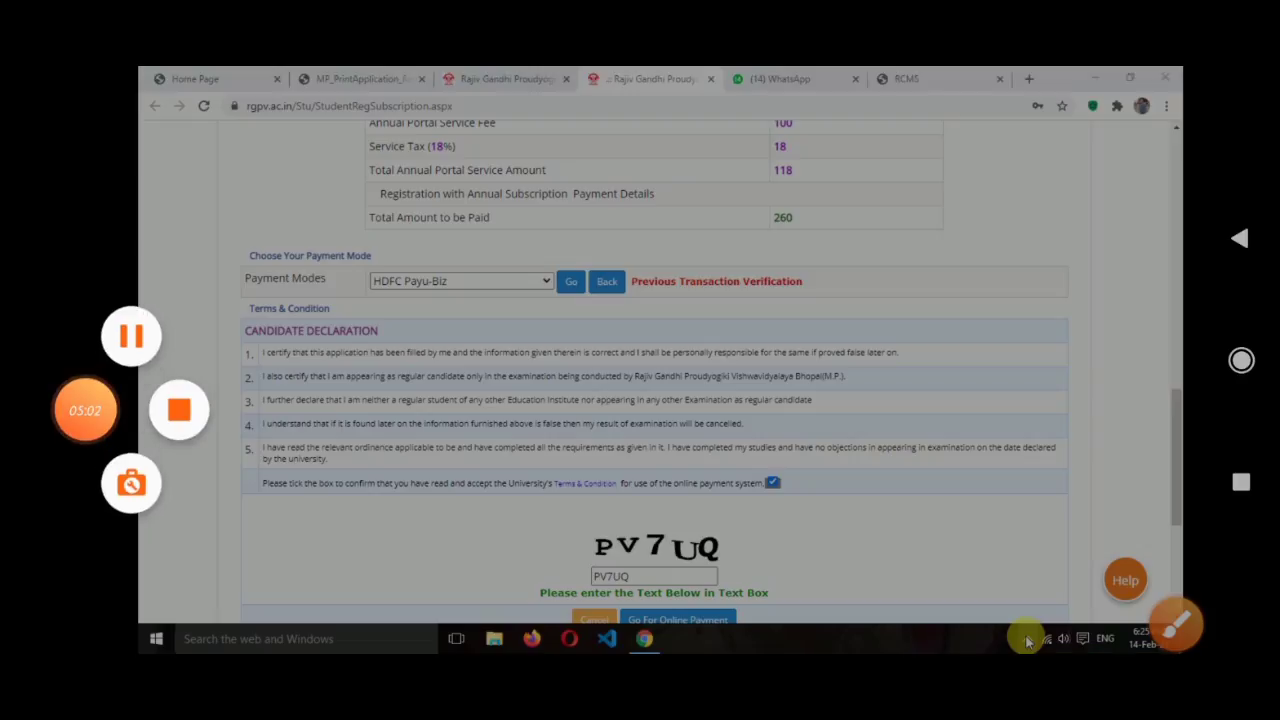
left_click(1027, 640)
scroll(929, 543, "down", 1)
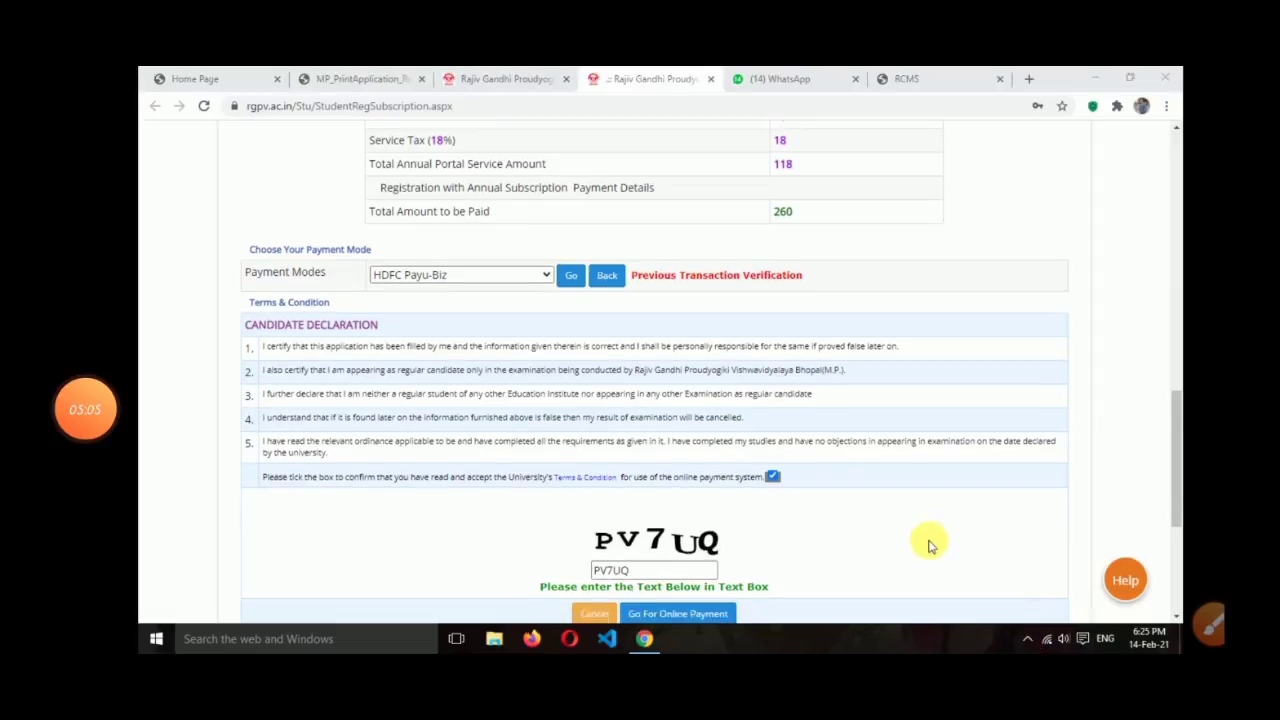
left_click(648, 518)
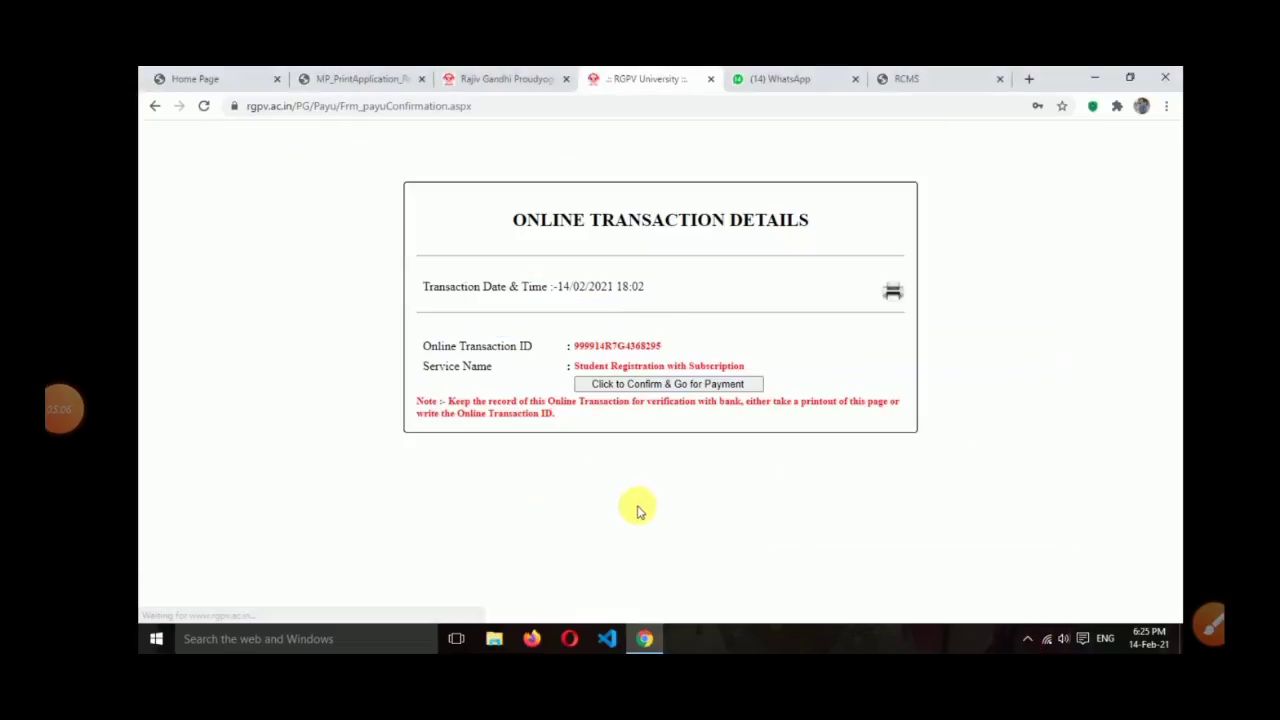
left_click(631, 384)
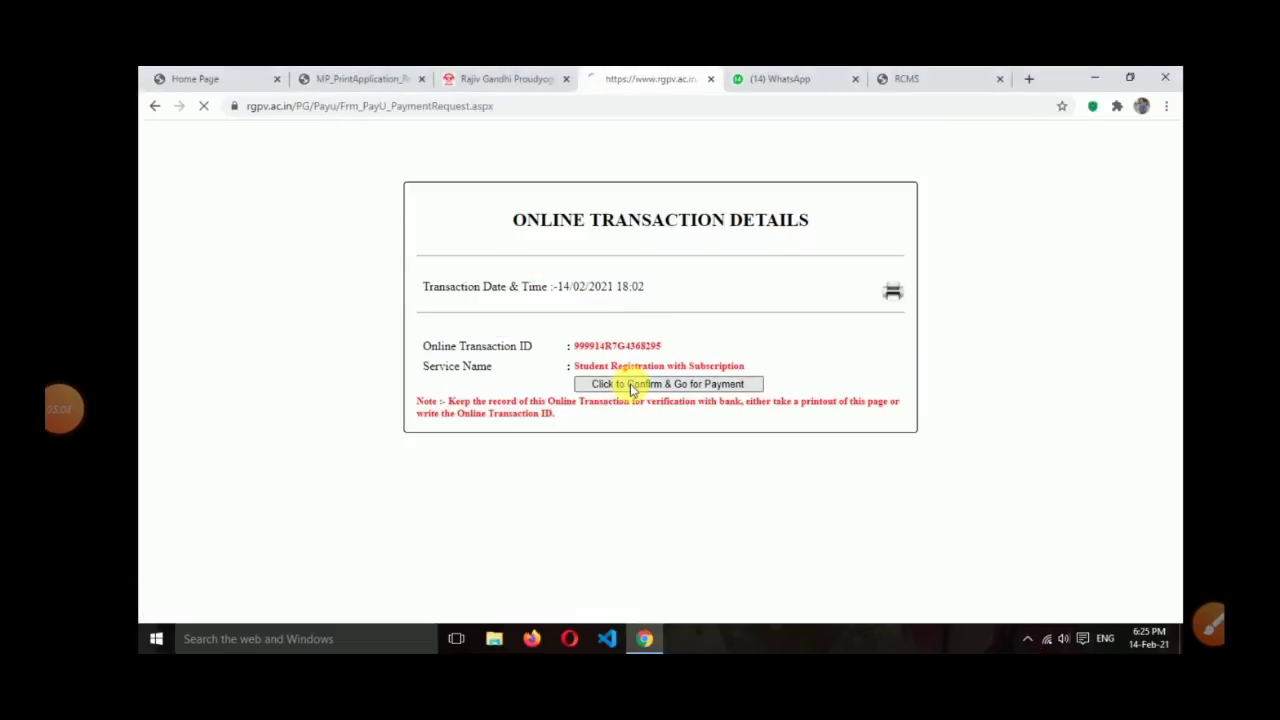
Tick the Username and Password fields on the student login page, draw arrows toward the captcha and Sign In, and clear the marks
left_click(63, 408)
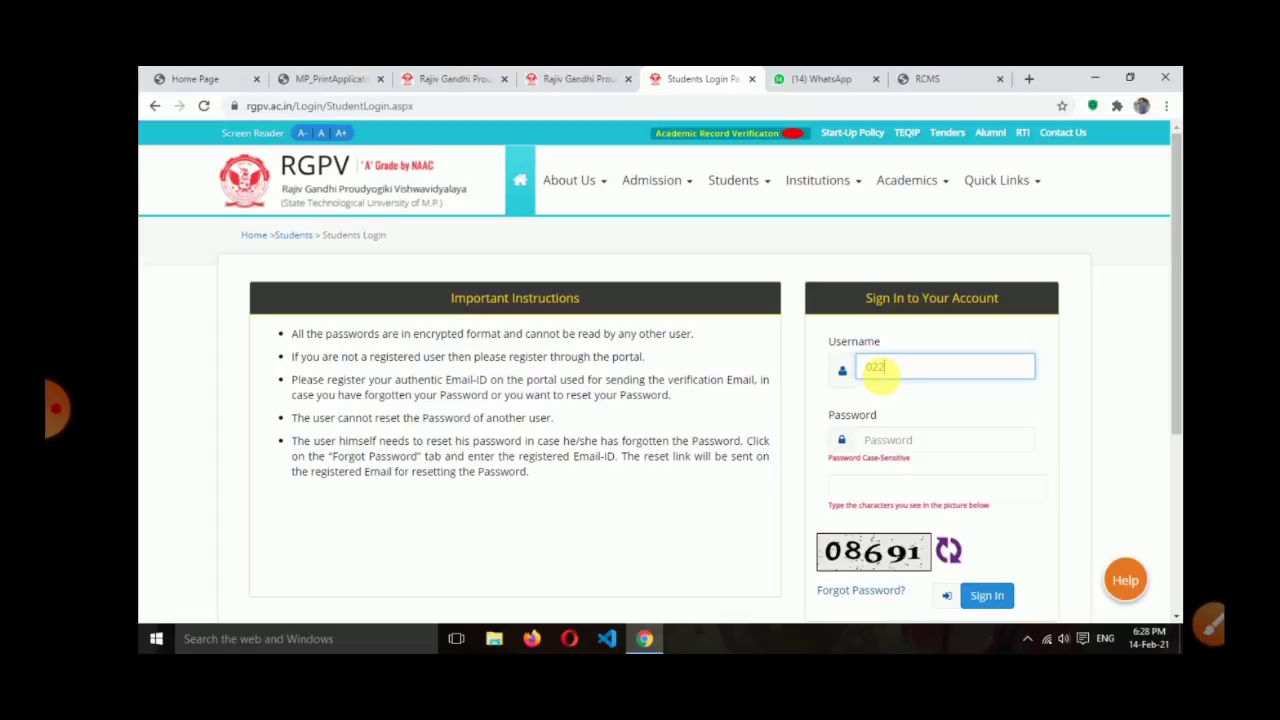
left_click(1211, 623)
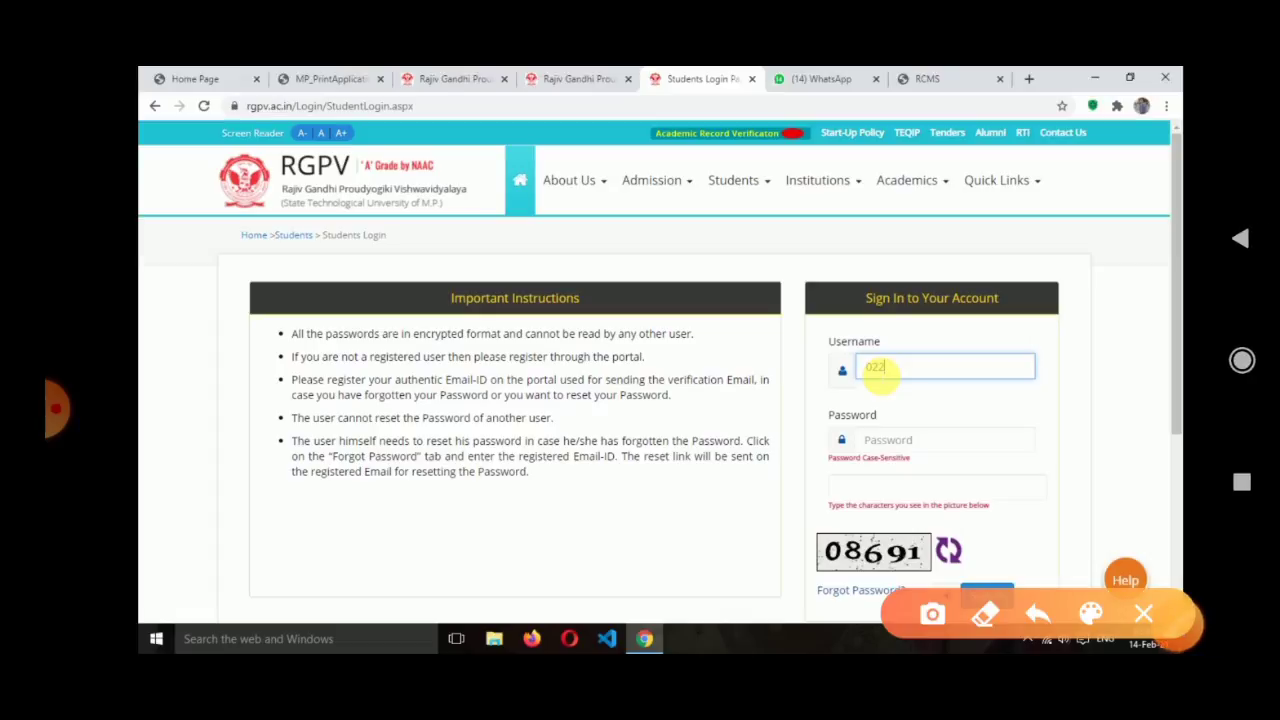
left_click_drag(1016, 326, 1116, 300)
mouse_move(1022, 404)
left_mouse_down()
mouse_move(1030, 418)
mouse_move(1107, 408)
left_mouse_up()
left_click_drag(745, 505, 835, 497)
left_click_drag(790, 478, 843, 540)
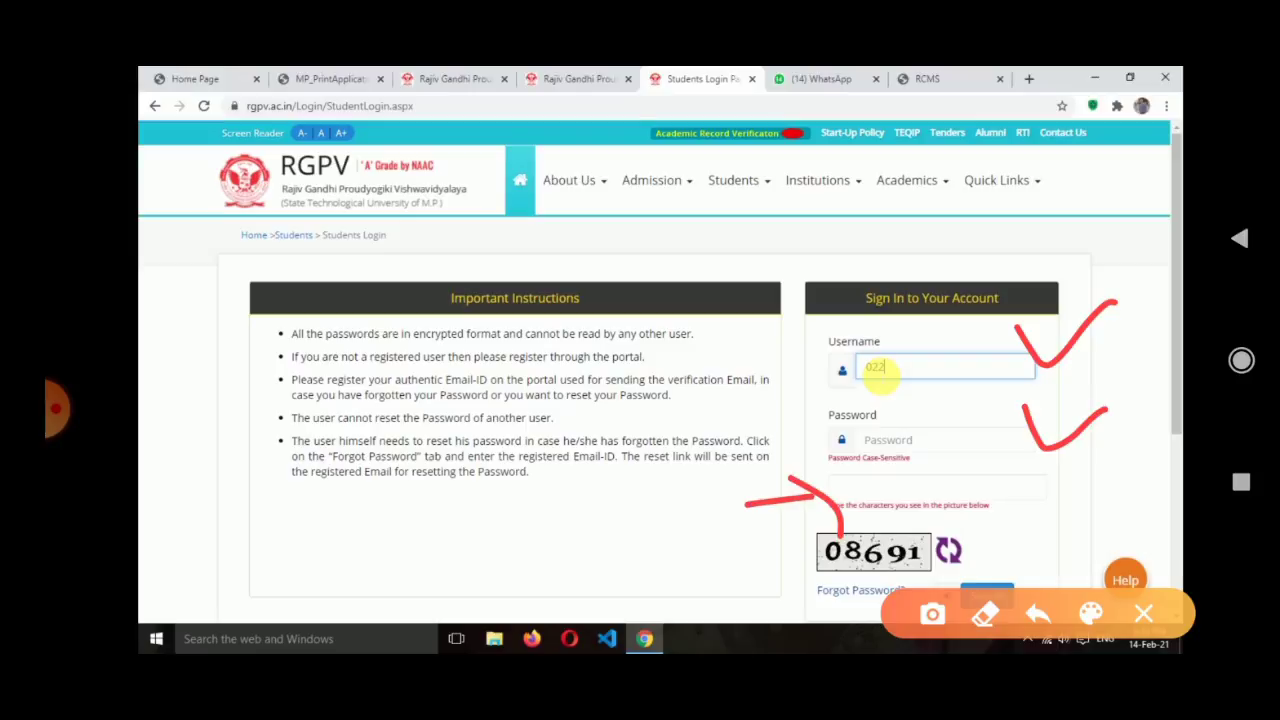
left_click_drag(1063, 507, 1032, 588)
left_click_drag(1021, 530, 1046, 584)
left_click(1143, 613)
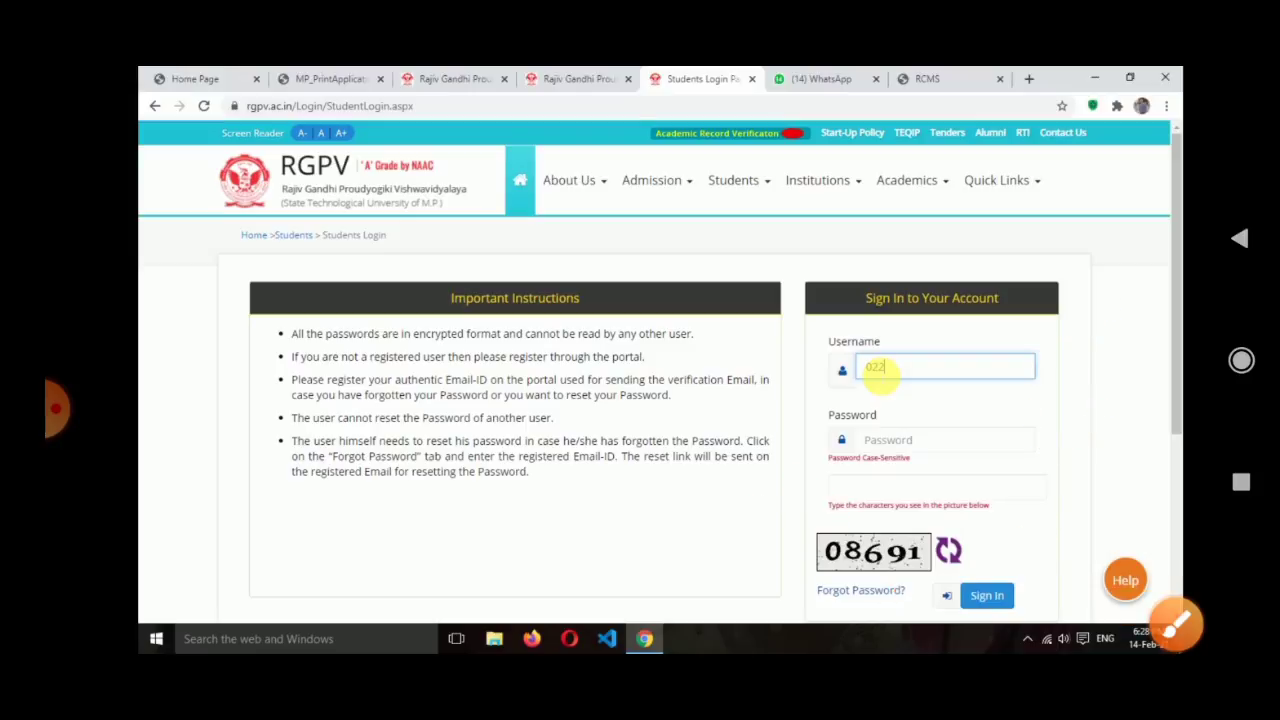
Draw an arrow pointing to Student Services on the student home page, and clear the mark
left_click(55, 408)
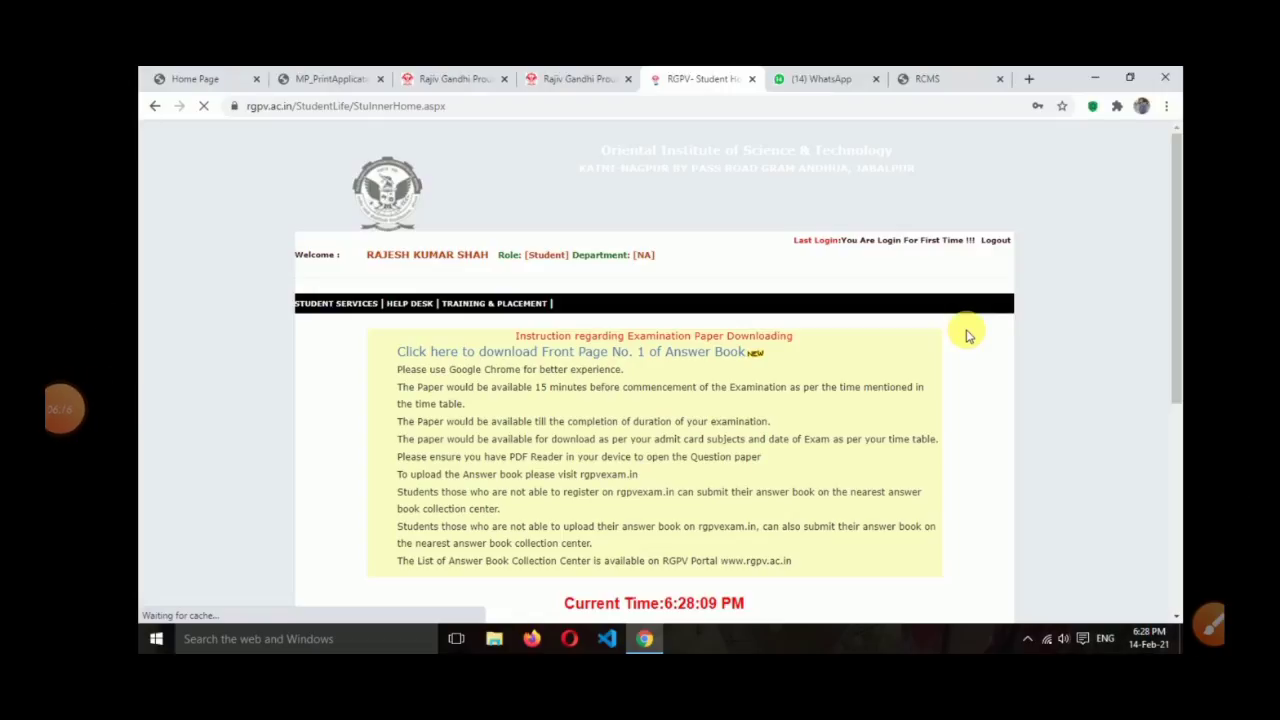
left_click(1210, 624)
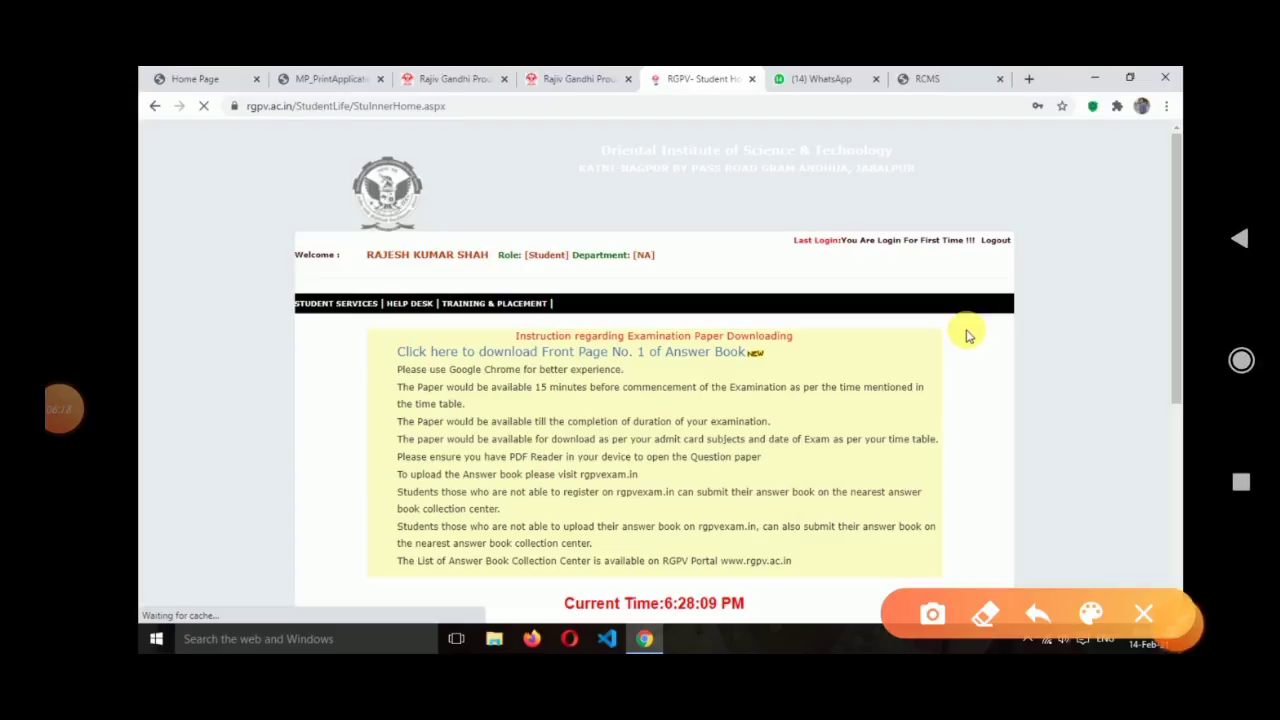
mouse_move(246, 388)
left_mouse_down()
mouse_move(318, 334)
mouse_move(320, 383)
left_mouse_up()
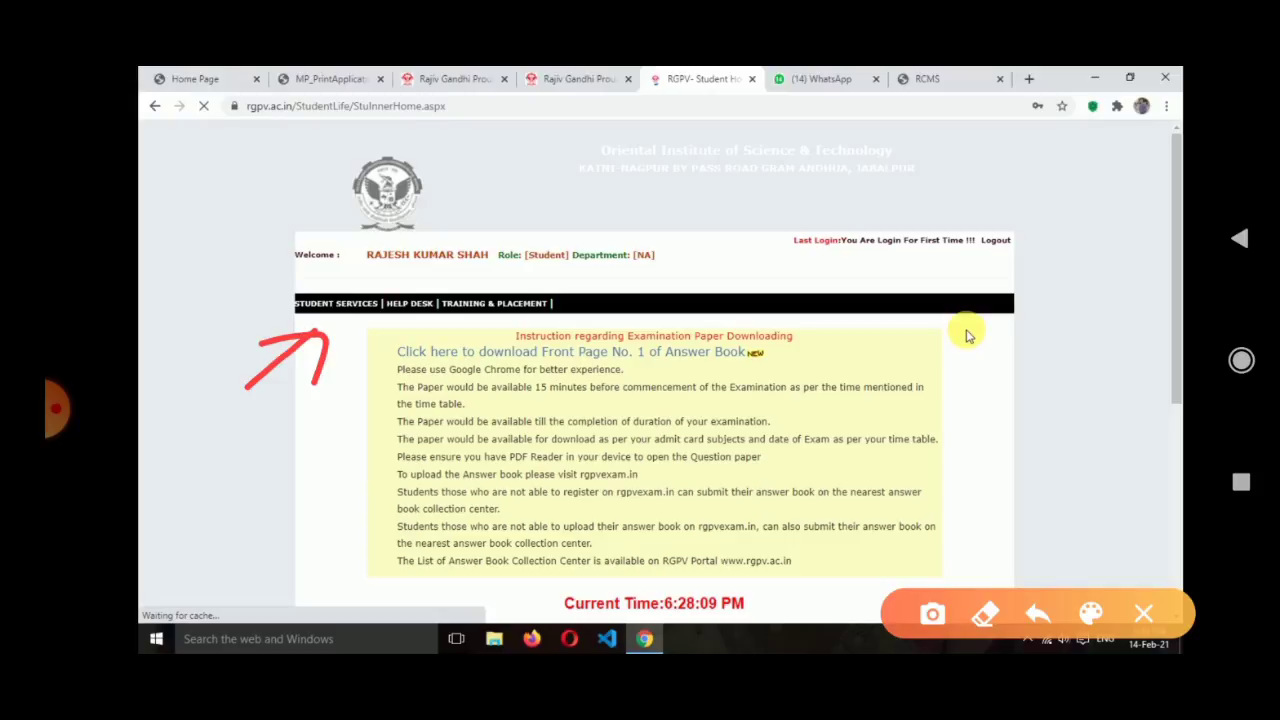
left_click(1143, 614)
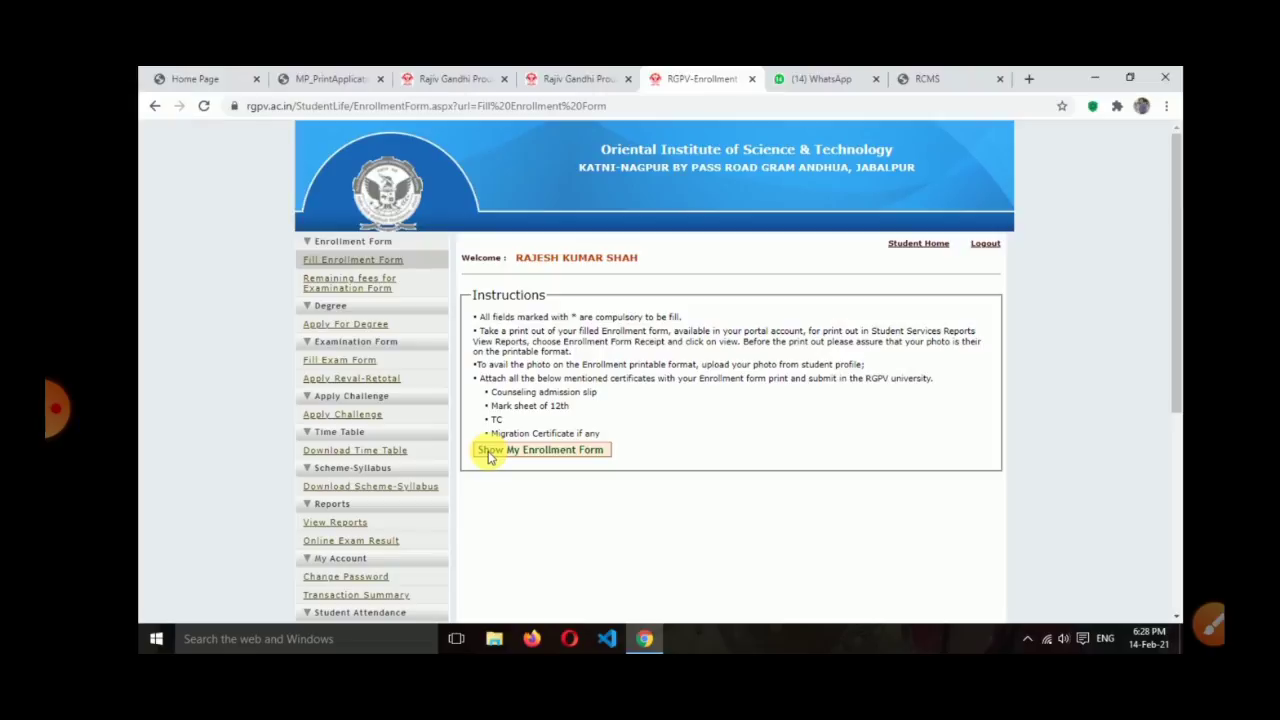
Show the enrollment form, and in Student Admission Details set the mode of admission to CLC and the medium of instruction to Hindi
left_click(489, 452)
left_click_drag(1176, 250, 1176, 350)
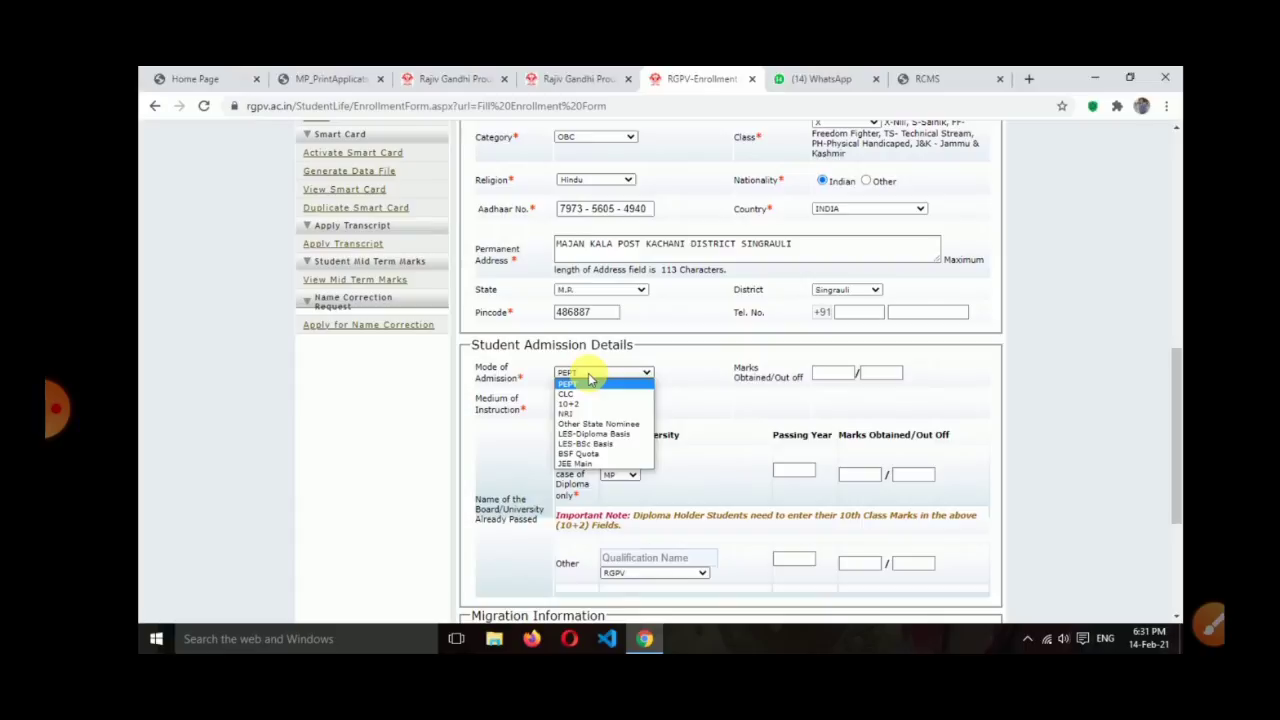
left_click(574, 394)
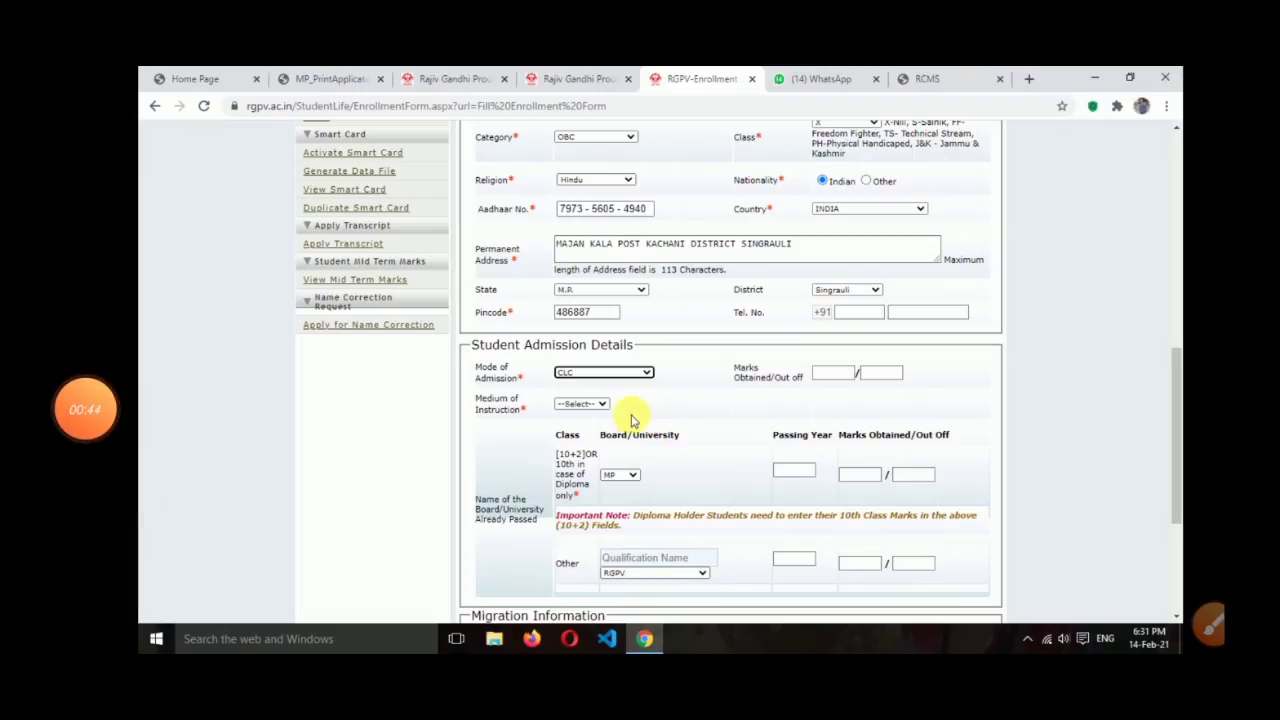
left_click(604, 405)
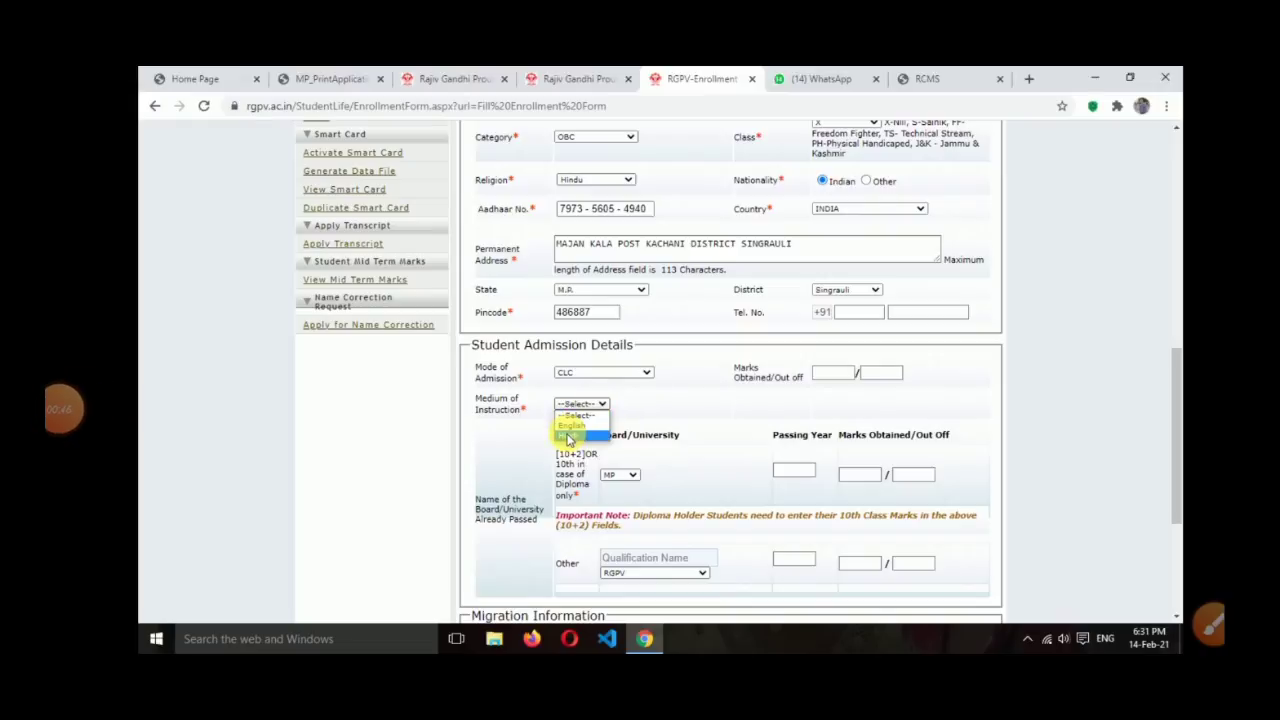
left_click(568, 437)
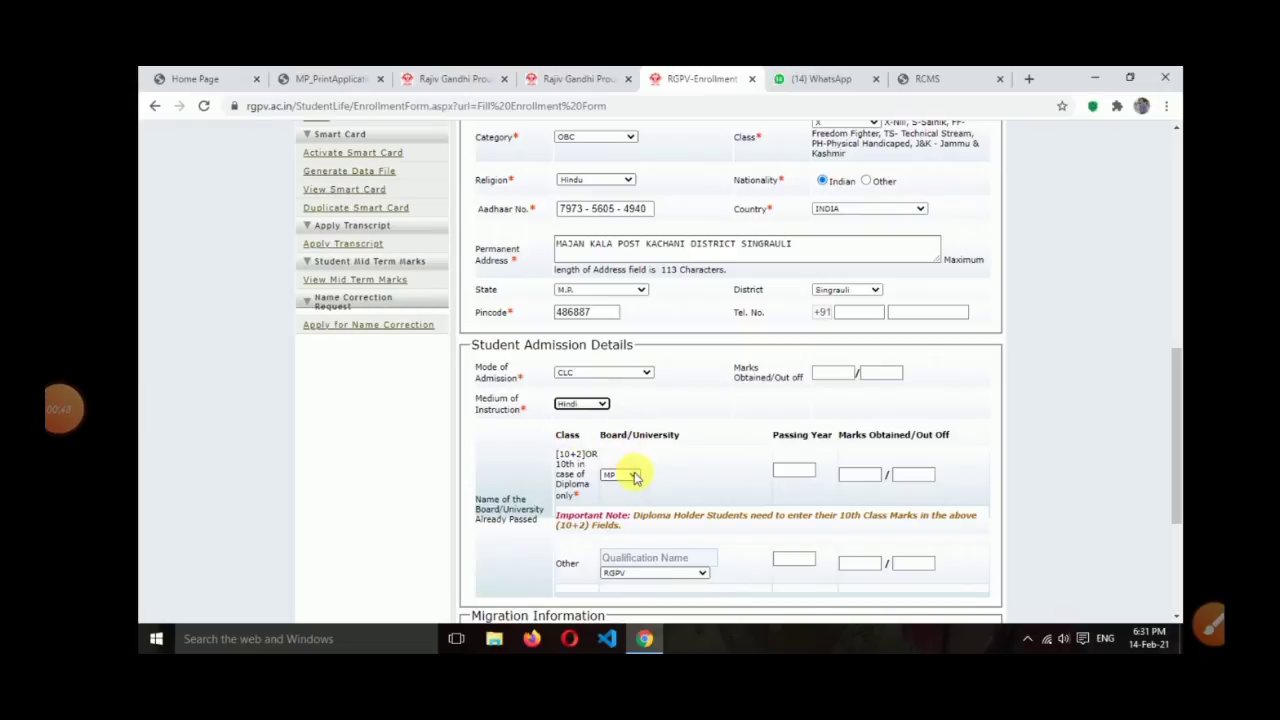
Fill the [10+2] or 10th class row with passing year 2015 and marks 341 out of 600
left_click(794, 470)
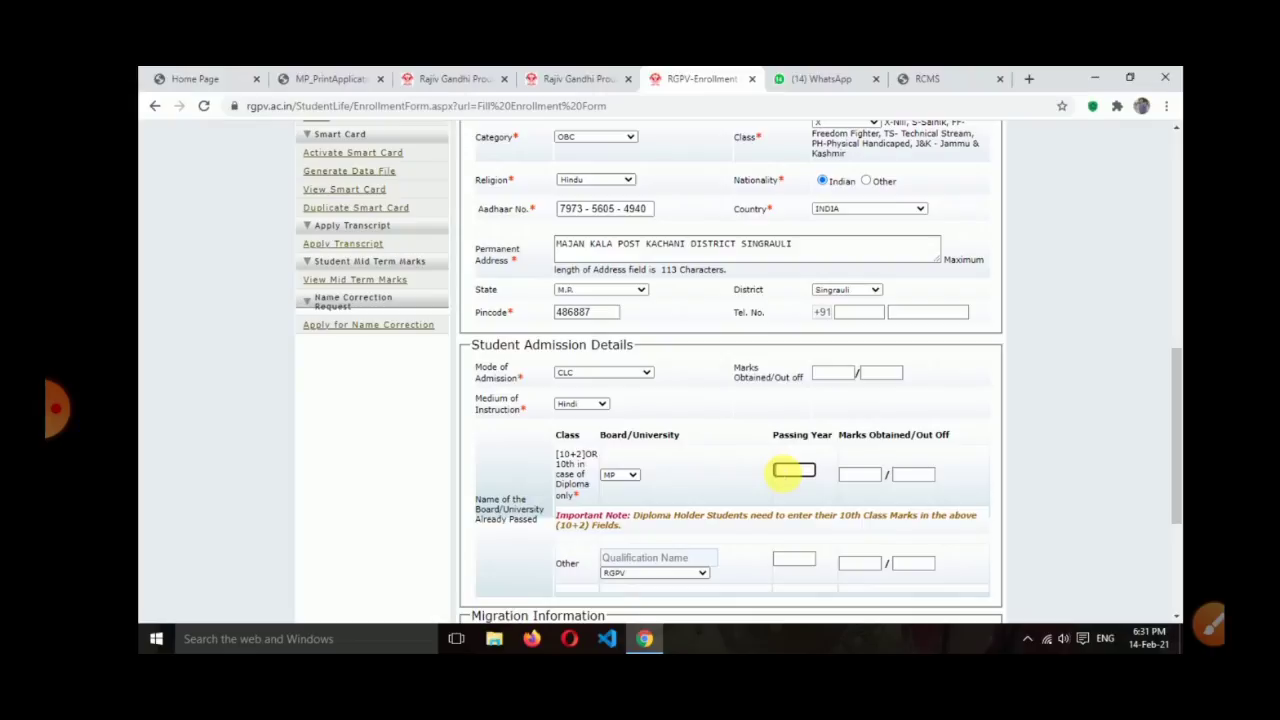
type("2015")
left_click(858, 475)
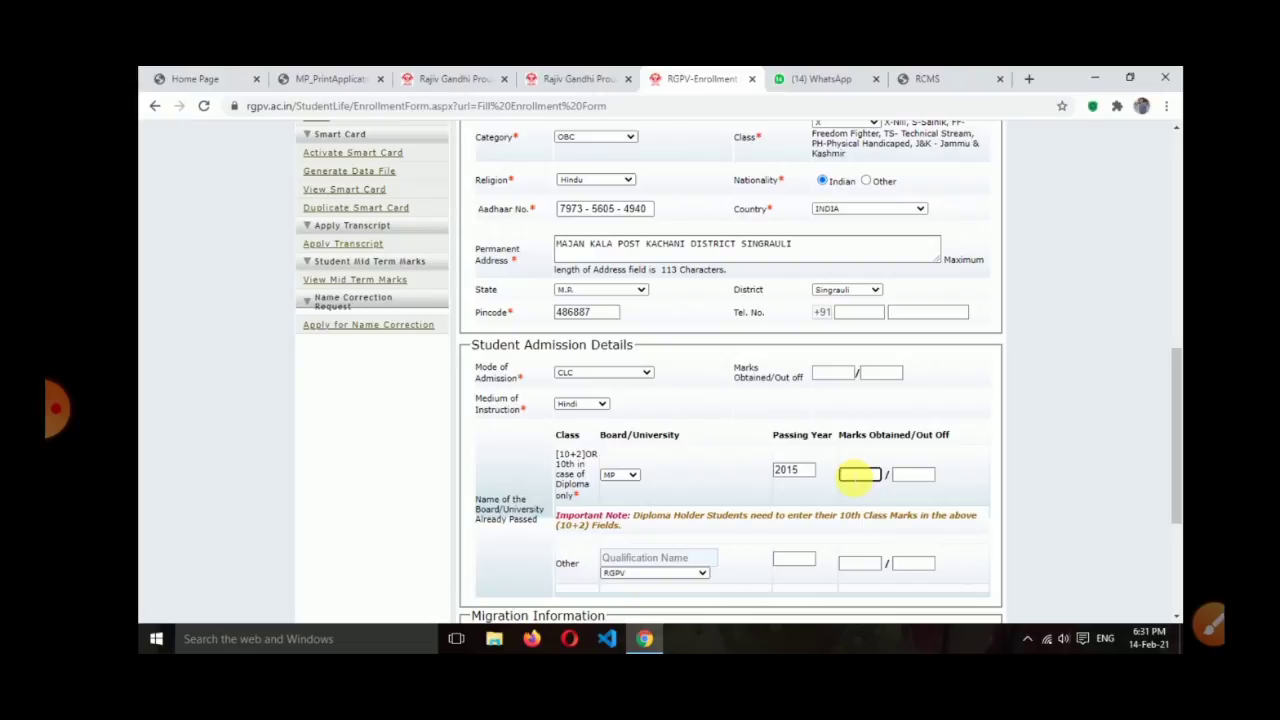
type("341")
left_click(912, 478)
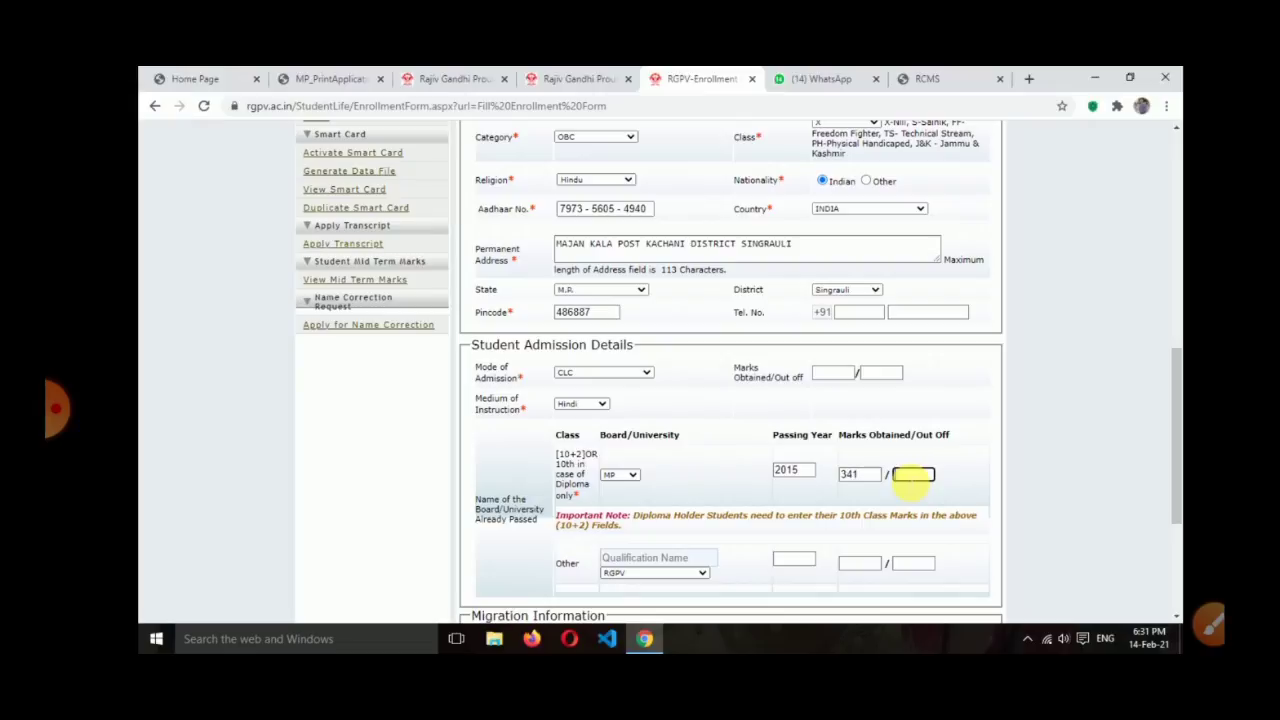
type("600")
left_click(812, 496)
Fill the Other qualification row with RGPV as the university, passing year 2020 and marks 7.09 out of 10
scroll(740, 515, "down", 1)
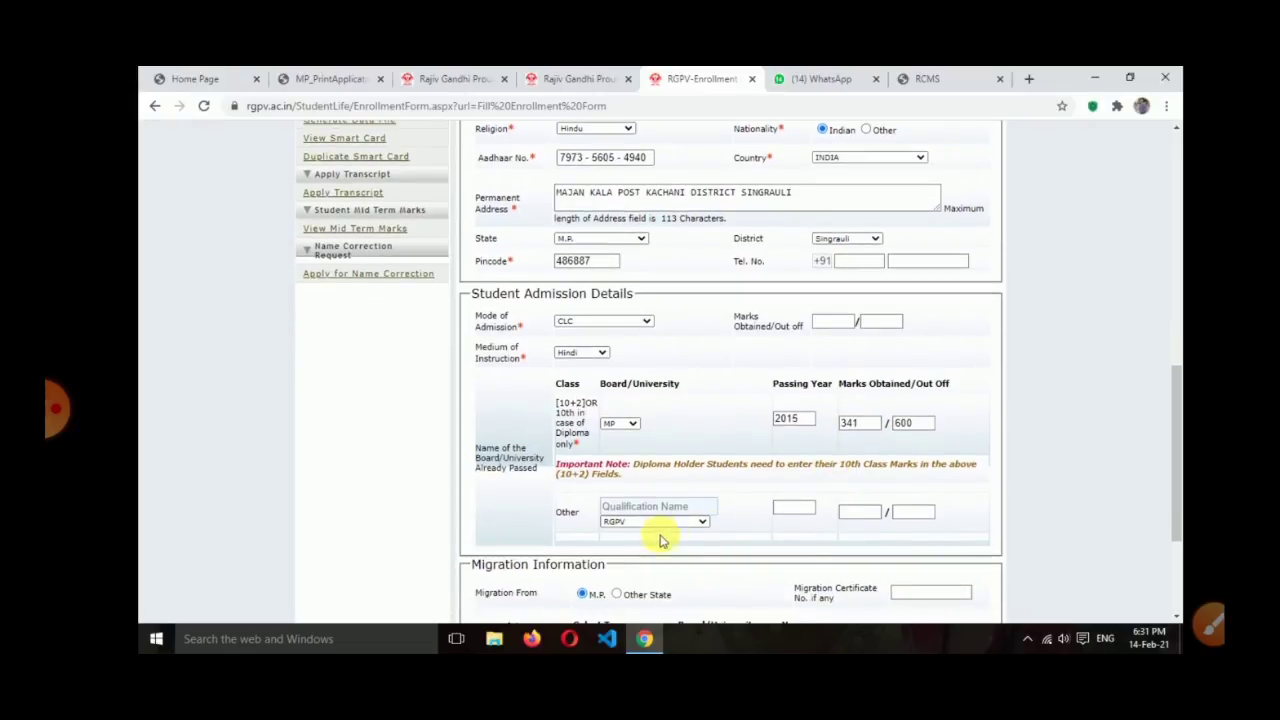
left_click(652, 521)
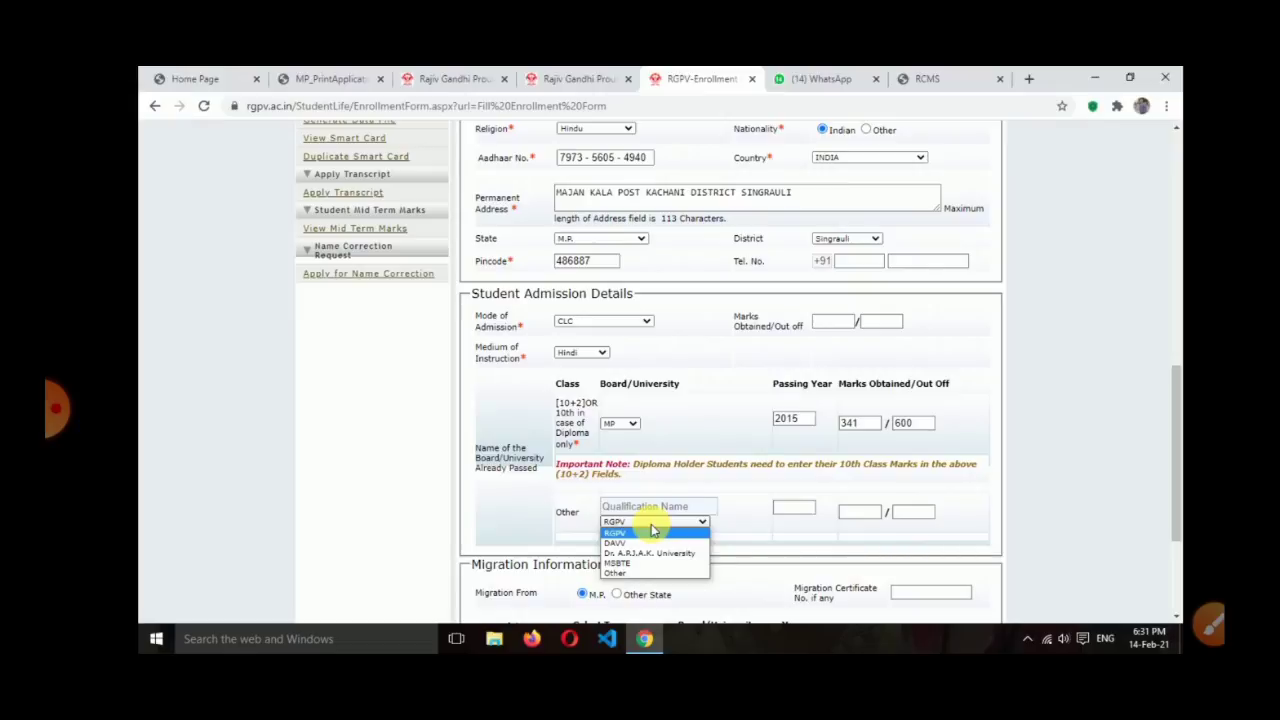
left_click(652, 531)
left_click(792, 509)
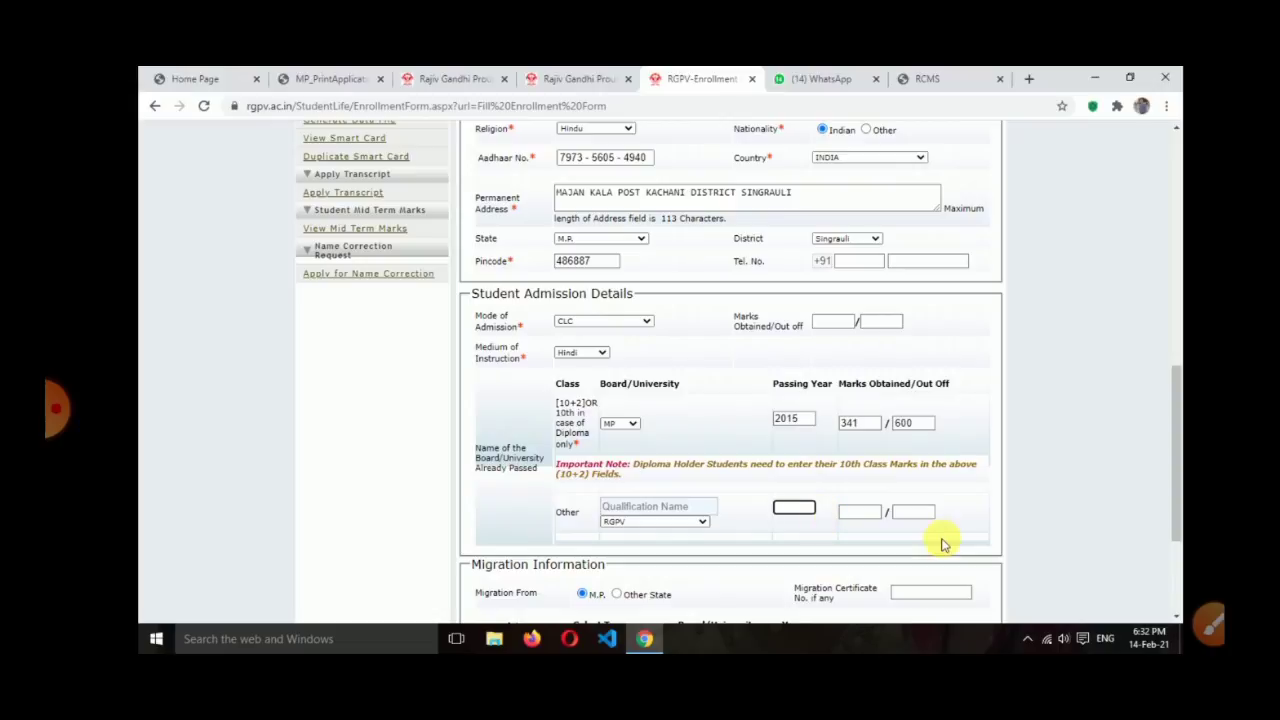
left_click(850, 513)
left_click(915, 512)
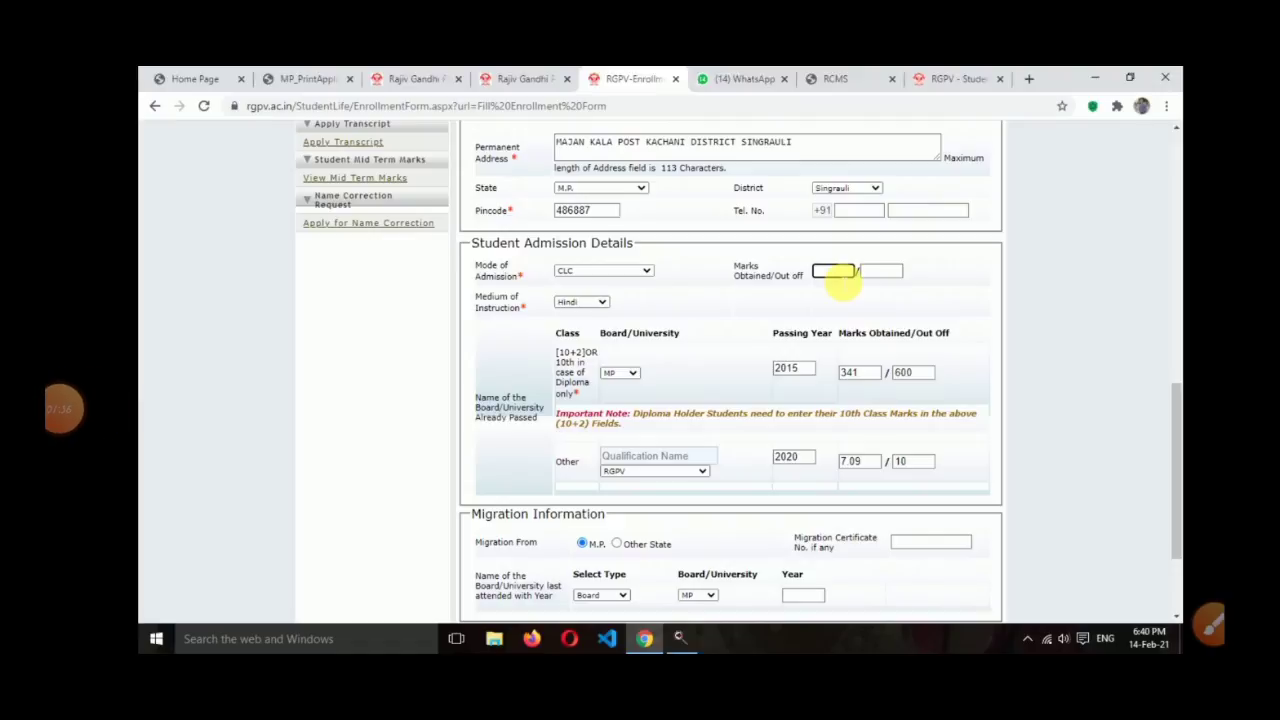
Circle the Marks Obtained/Out off fields beside the mode of admission and the Other qualification row, and clear the marks
left_click(1210, 625)
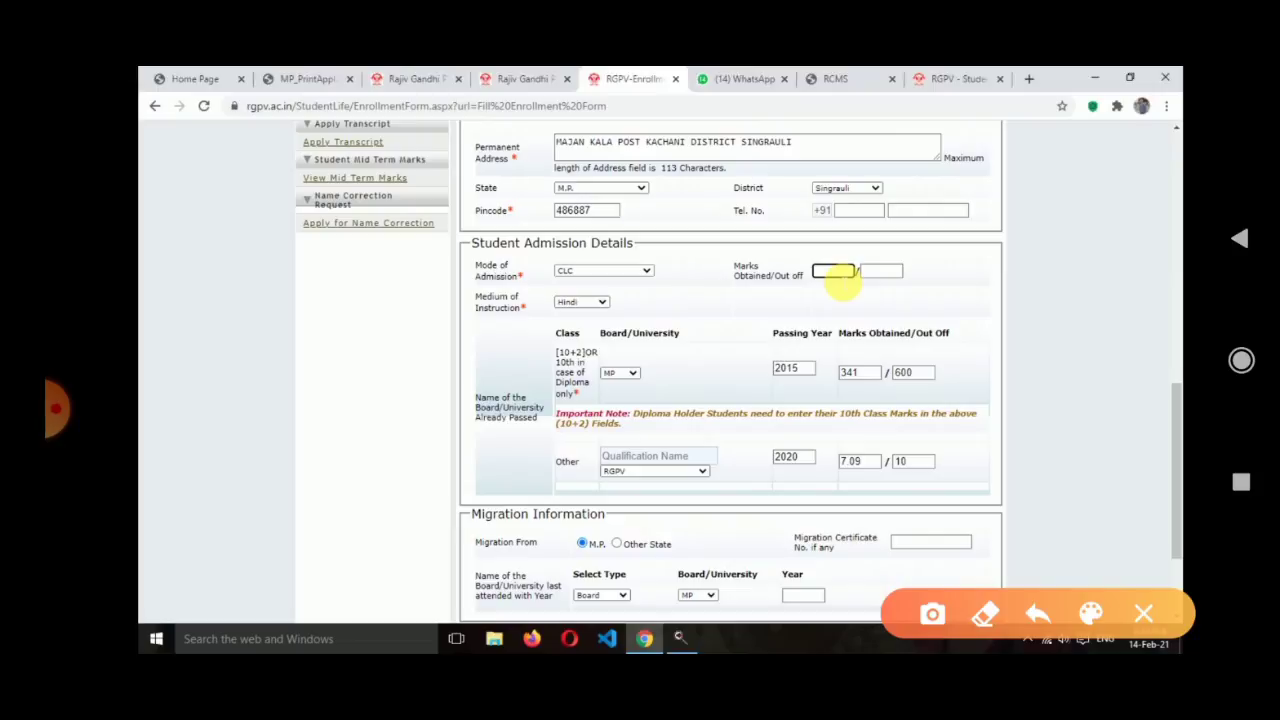
mouse_move(838, 213)
left_mouse_down()
mouse_move(815, 218)
mouse_move(770, 336)
mouse_move(912, 242)
mouse_move(795, 212)
left_mouse_up()
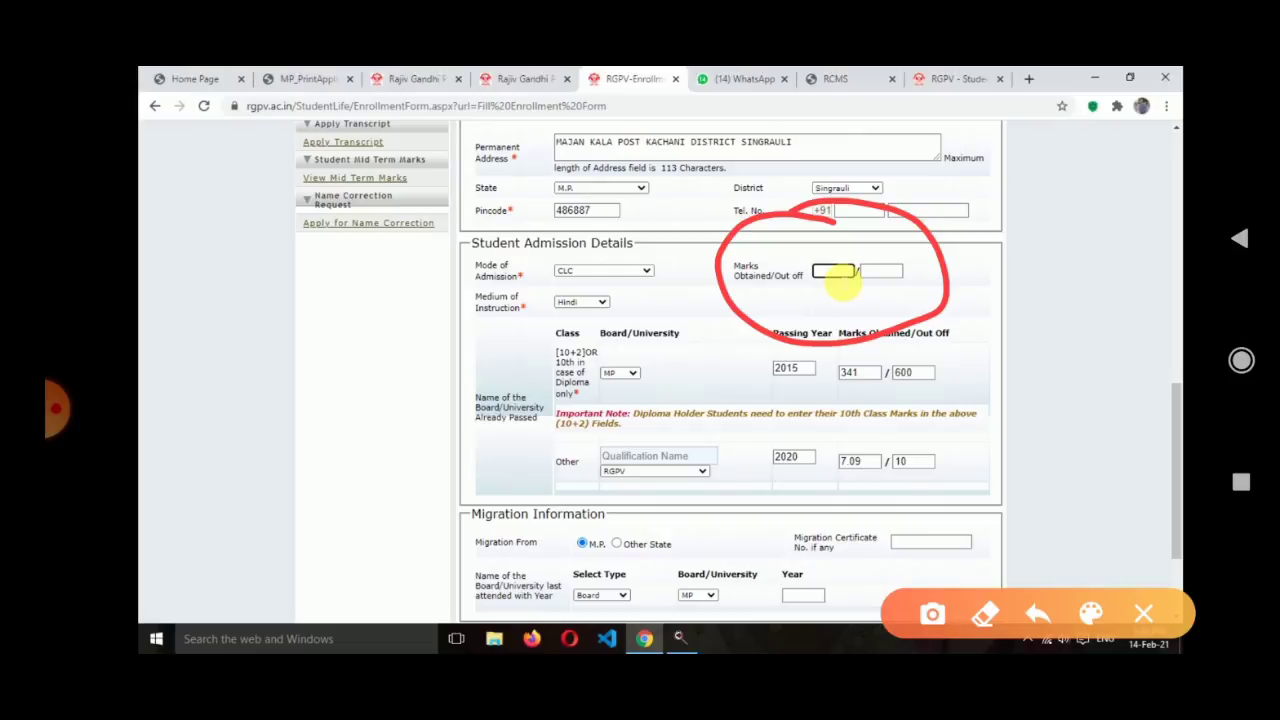
mouse_move(926, 418)
left_mouse_down()
mouse_move(660, 398)
mouse_move(595, 530)
mouse_move(868, 537)
mouse_move(976, 458)
mouse_move(845, 449)
left_mouse_up()
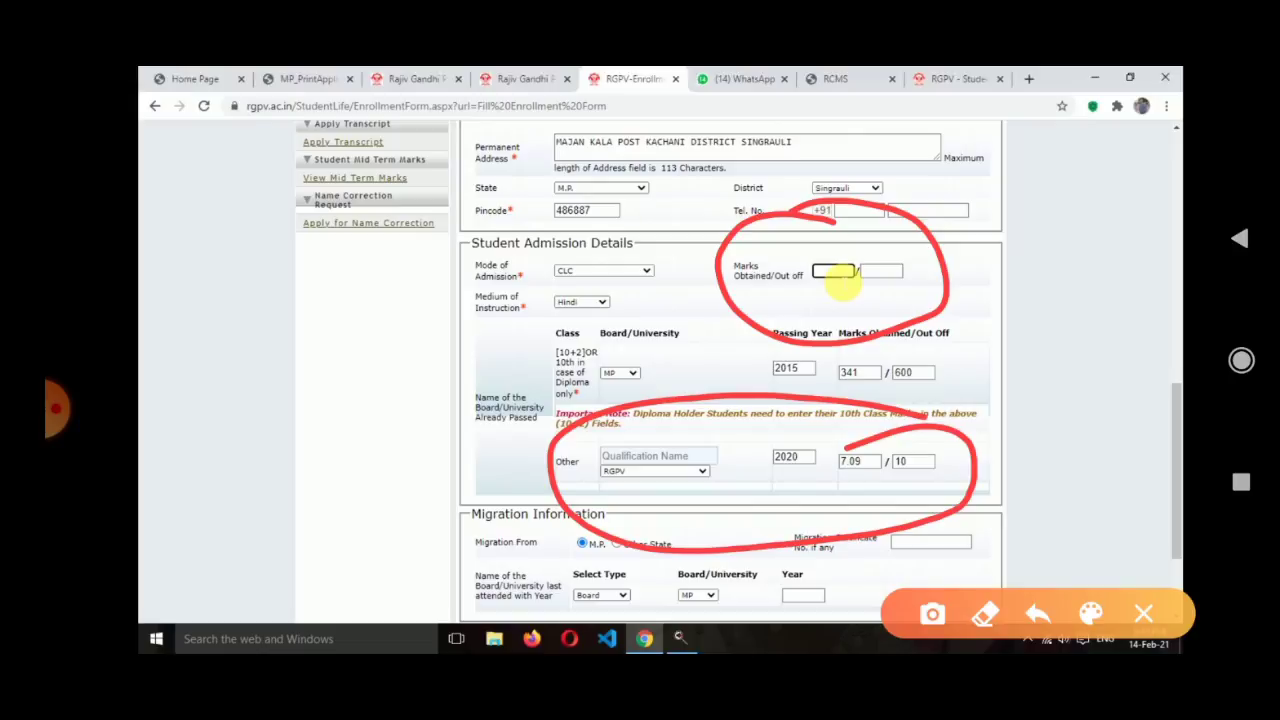
left_click(1143, 613)
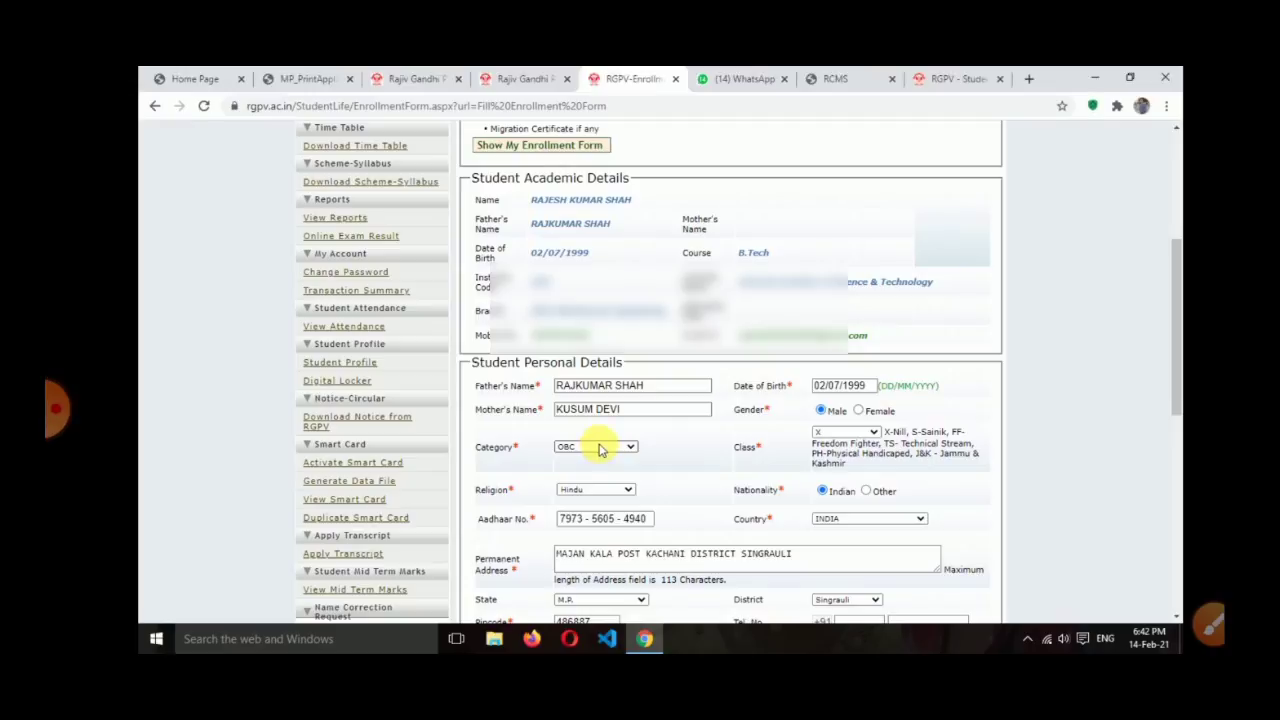
Tick Mode of Admission and Medium of Instruction, circle the admission marks and both ends of the 10th class row, and clear the marks
scroll(598, 500, "down", 10)
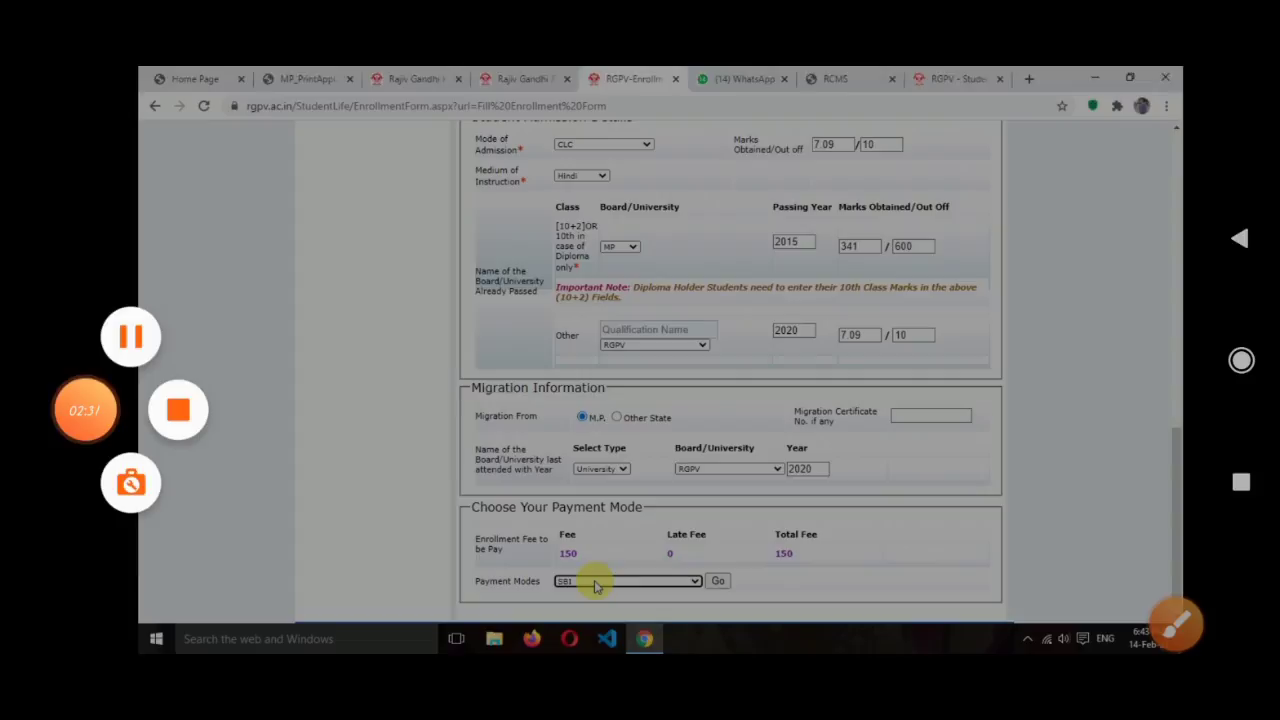
left_click_drag(1178, 506, 1178, 495)
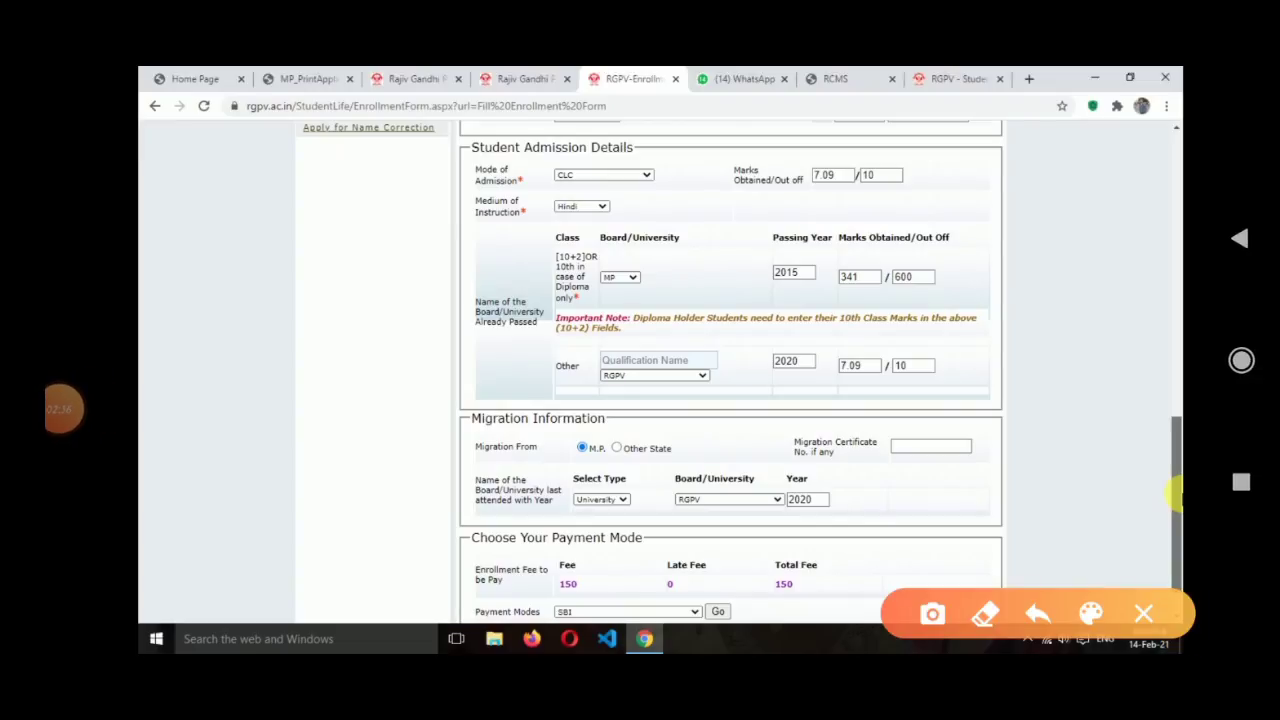
mouse_move(398, 184)
left_mouse_down()
mouse_move(424, 218)
mouse_move(487, 156)
left_mouse_up()
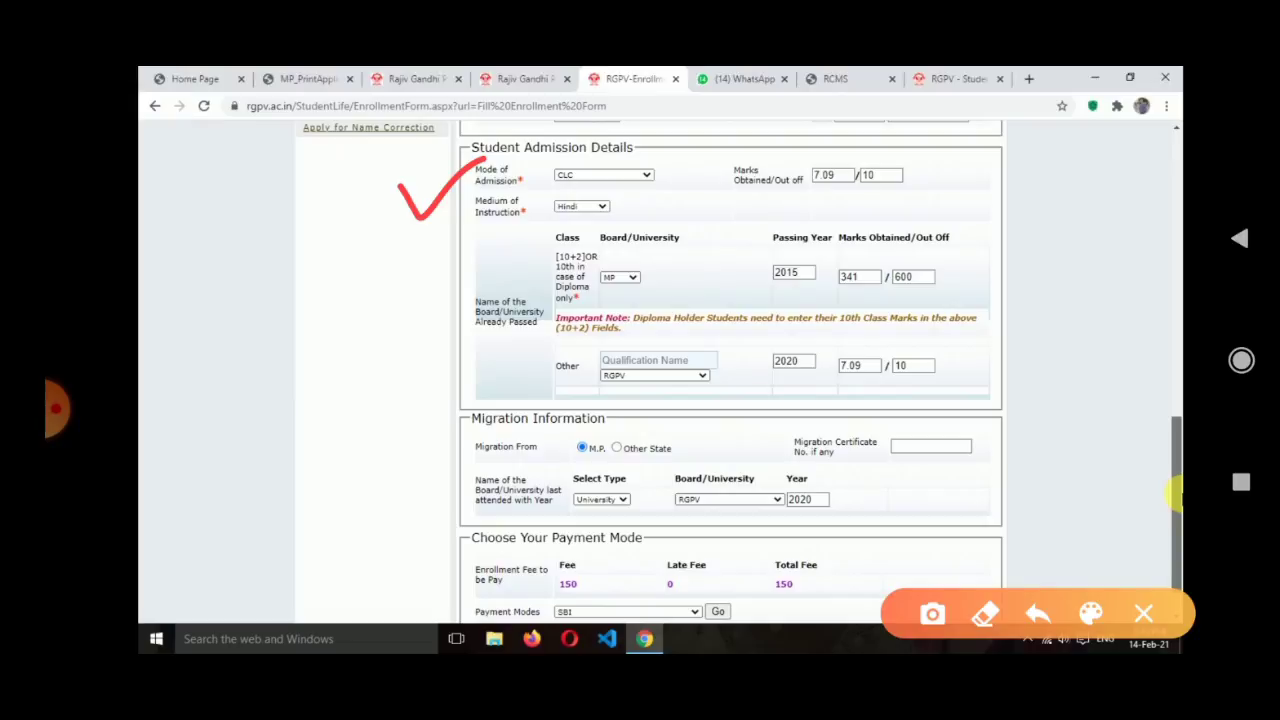
mouse_move(900, 145)
left_mouse_down()
mouse_move(740, 160)
mouse_move(975, 145)
mouse_move(805, 160)
left_mouse_up()
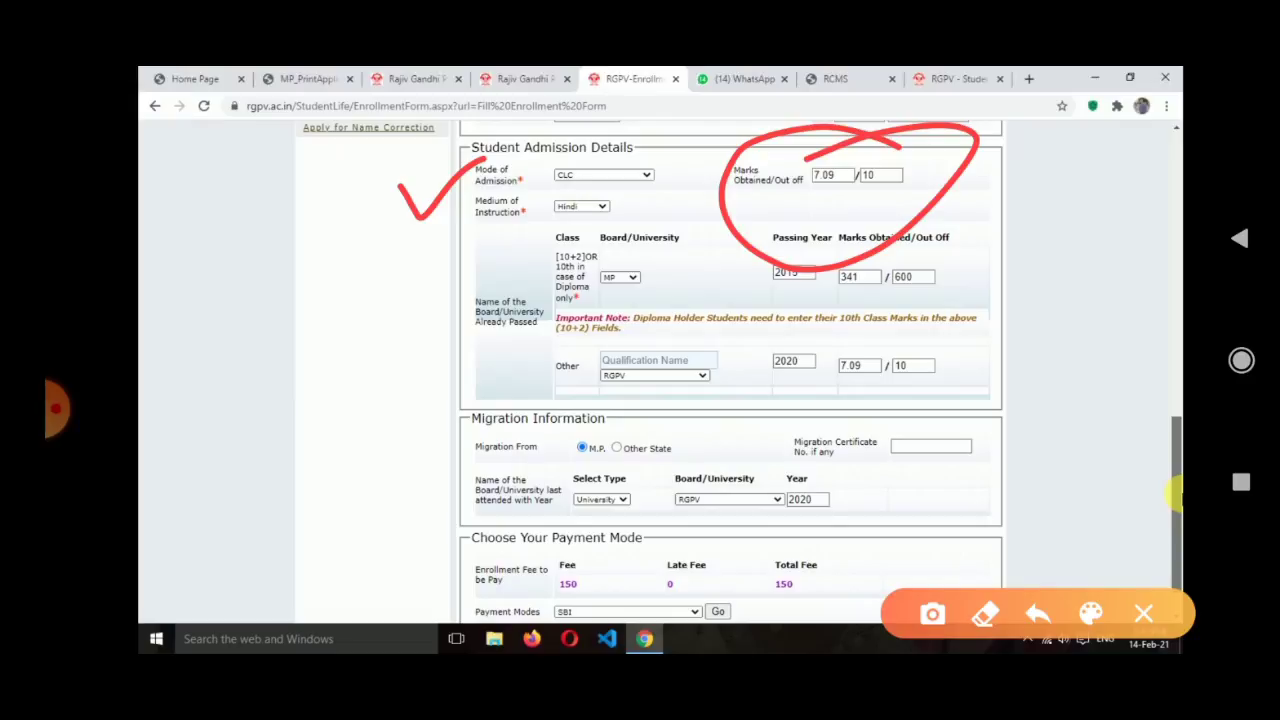
left_click_drag(406, 256, 492, 204)
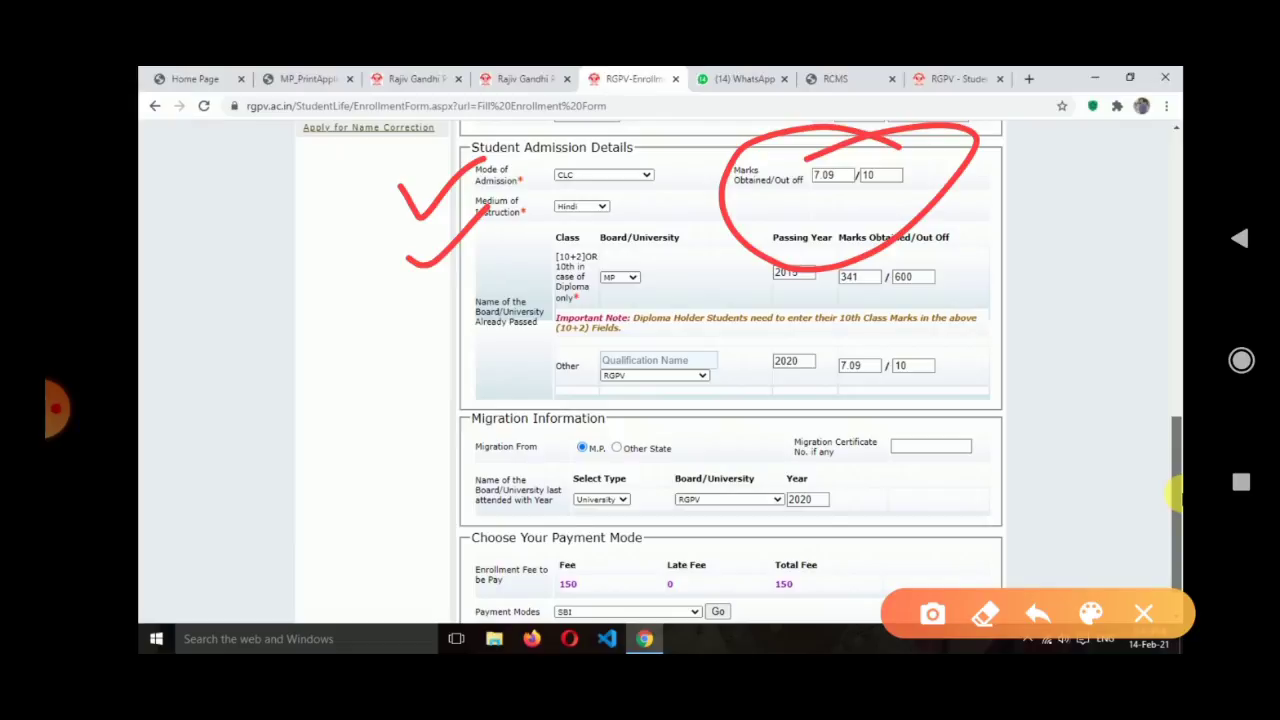
mouse_move(604, 182)
left_mouse_down()
mouse_move(560, 196)
mouse_move(655, 320)
mouse_move(585, 188)
left_mouse_up()
left_click(860, 188)
mouse_move(858, 183)
left_mouse_down()
mouse_move(966, 275)
mouse_move(838, 184)
left_mouse_up()
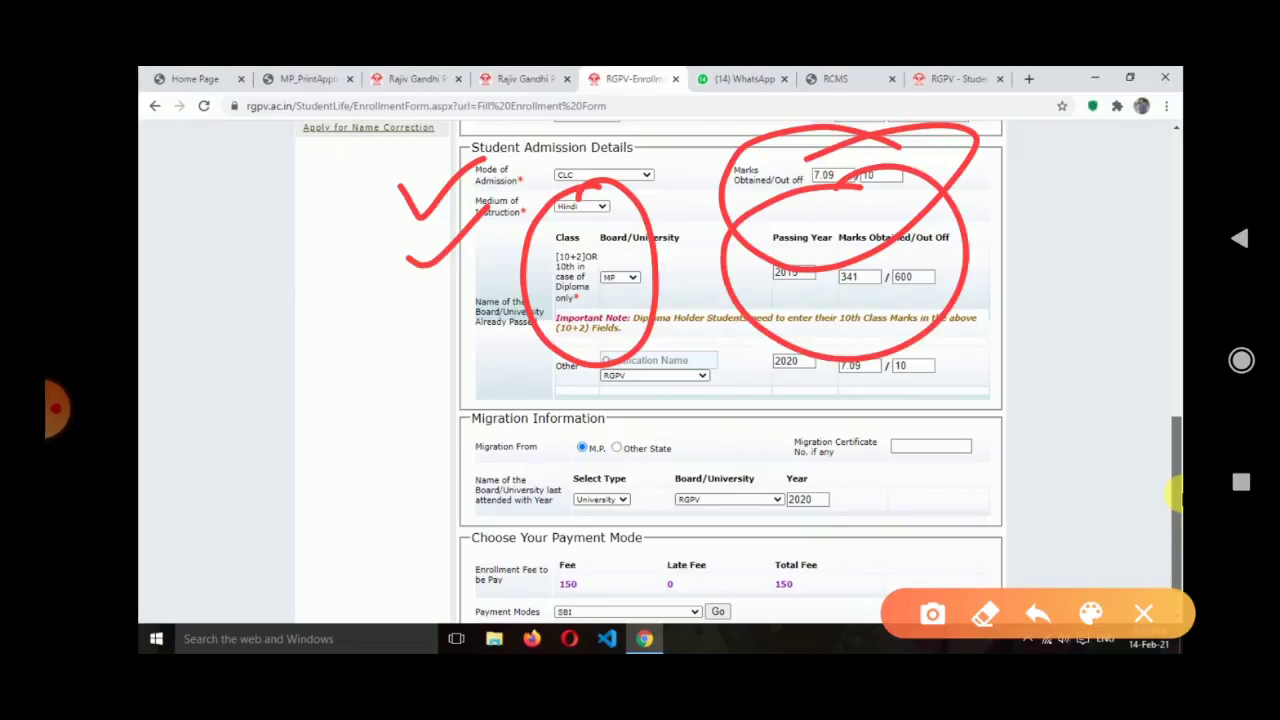
left_click(1143, 613)
Circle the whole [10+2] or 10th class row in Student Admission Details, and clear the marks
left_click(1171, 623)
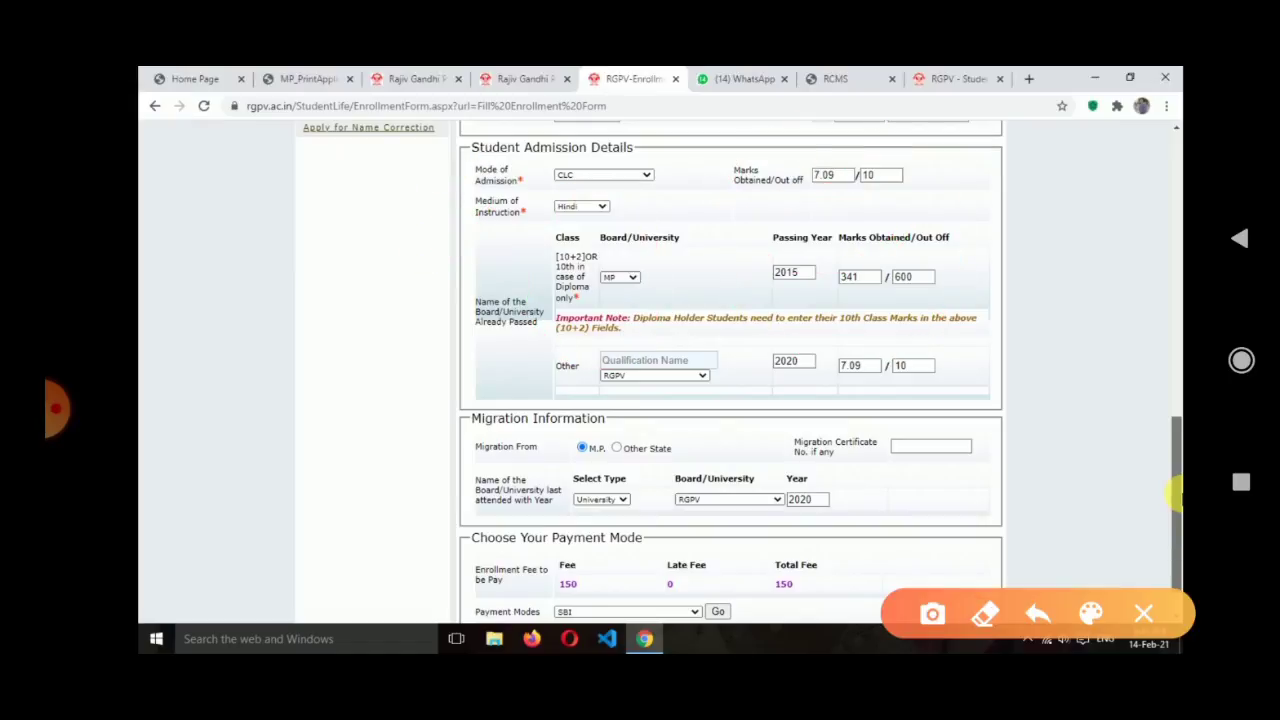
mouse_move(664, 190)
left_mouse_down()
mouse_move(548, 300)
mouse_move(955, 335)
mouse_move(846, 184)
mouse_move(636, 199)
left_mouse_up()
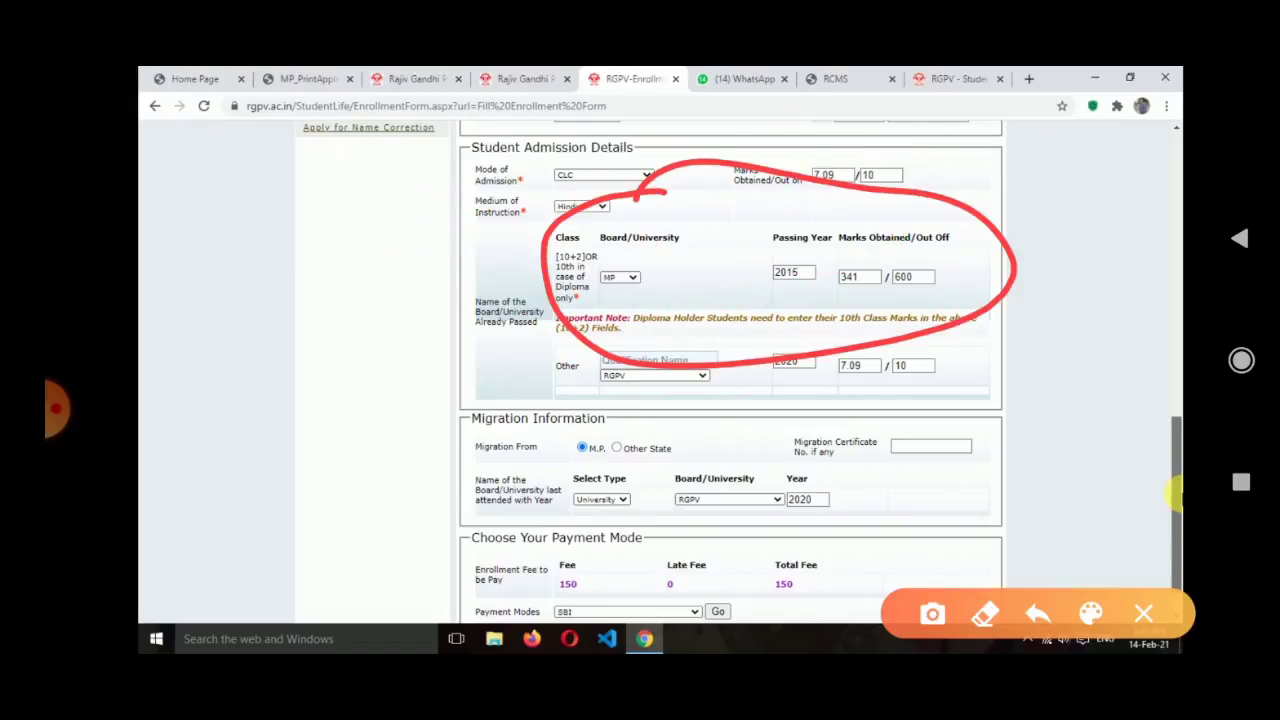
mouse_move(712, 271)
left_mouse_down()
mouse_move(726, 290)
mouse_move(774, 237)
left_mouse_up()
mouse_move(658, 202)
left_mouse_down()
mouse_move(636, 210)
mouse_move(674, 290)
mouse_move(656, 226)
mouse_move(606, 249)
mouse_move(638, 240)
left_mouse_up()
left_click(1143, 613)
Circle the 10th class board, passing year and marks fields one by one, and clear the marks
left_click(1180, 620)
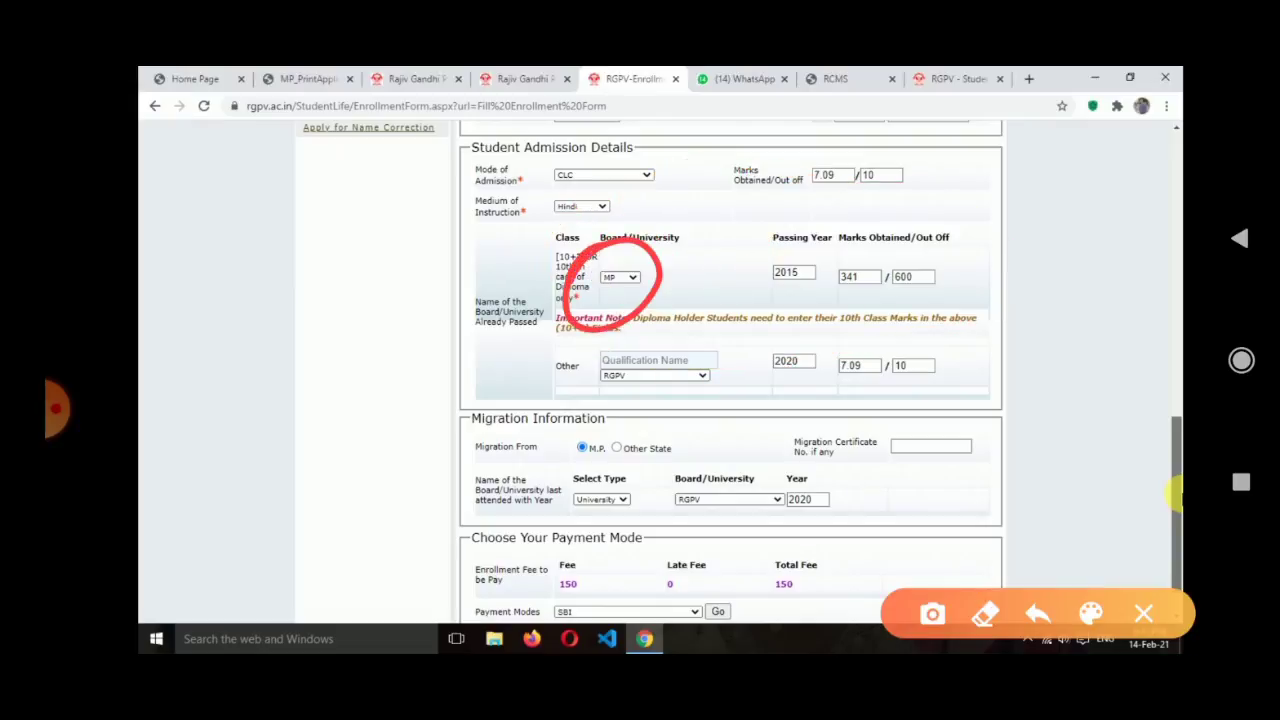
mouse_move(780, 208)
left_mouse_down()
mouse_move(790, 330)
mouse_move(775, 205)
mouse_move(760, 220)
left_mouse_up()
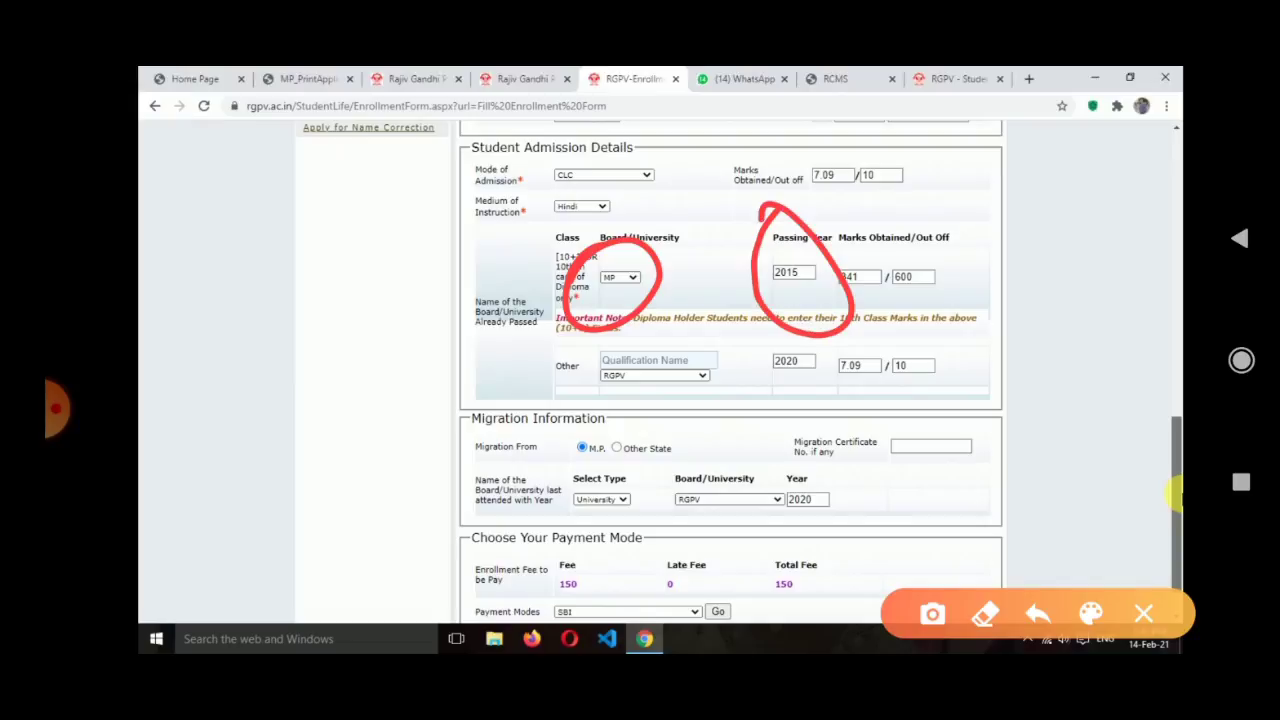
mouse_move(956, 196)
left_mouse_down()
mouse_move(810, 260)
mouse_move(995, 225)
mouse_move(892, 210)
left_mouse_up()
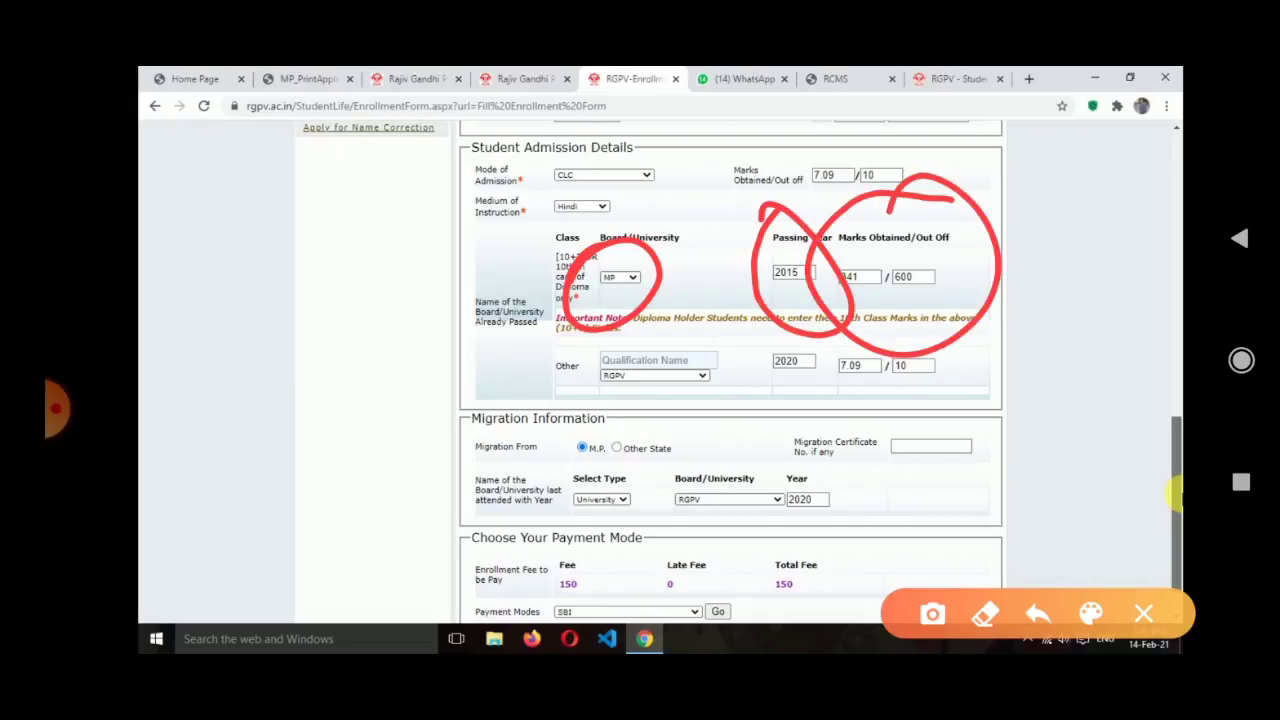
left_click(1143, 613)
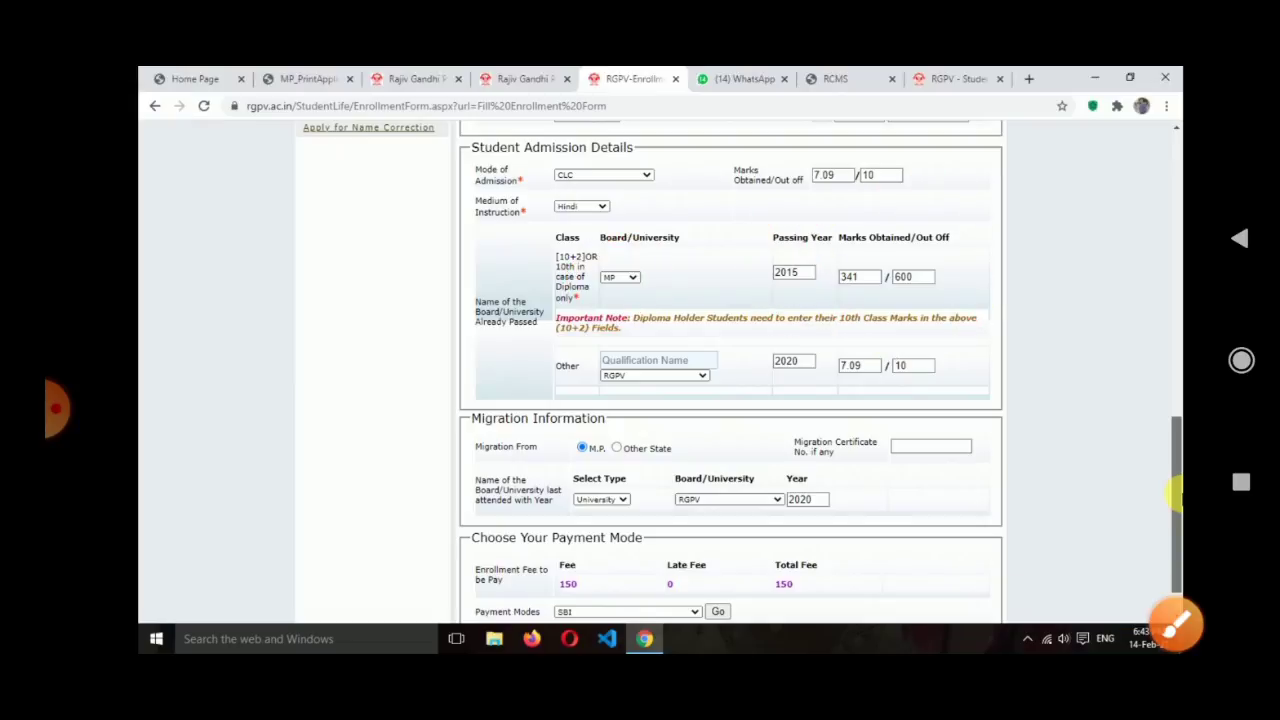
Circle the Other qualification row with its RGPV university, passing year and marks, and clear the mark
left_click(1177, 624)
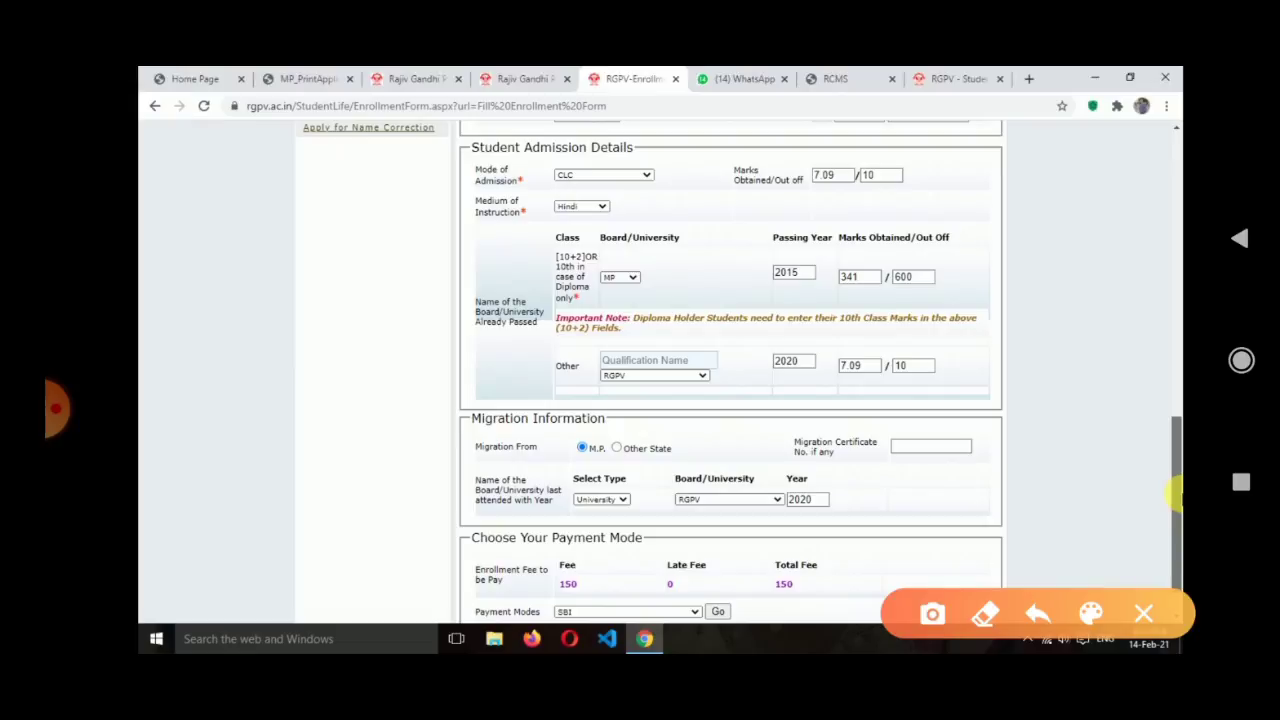
left_click(1143, 613)
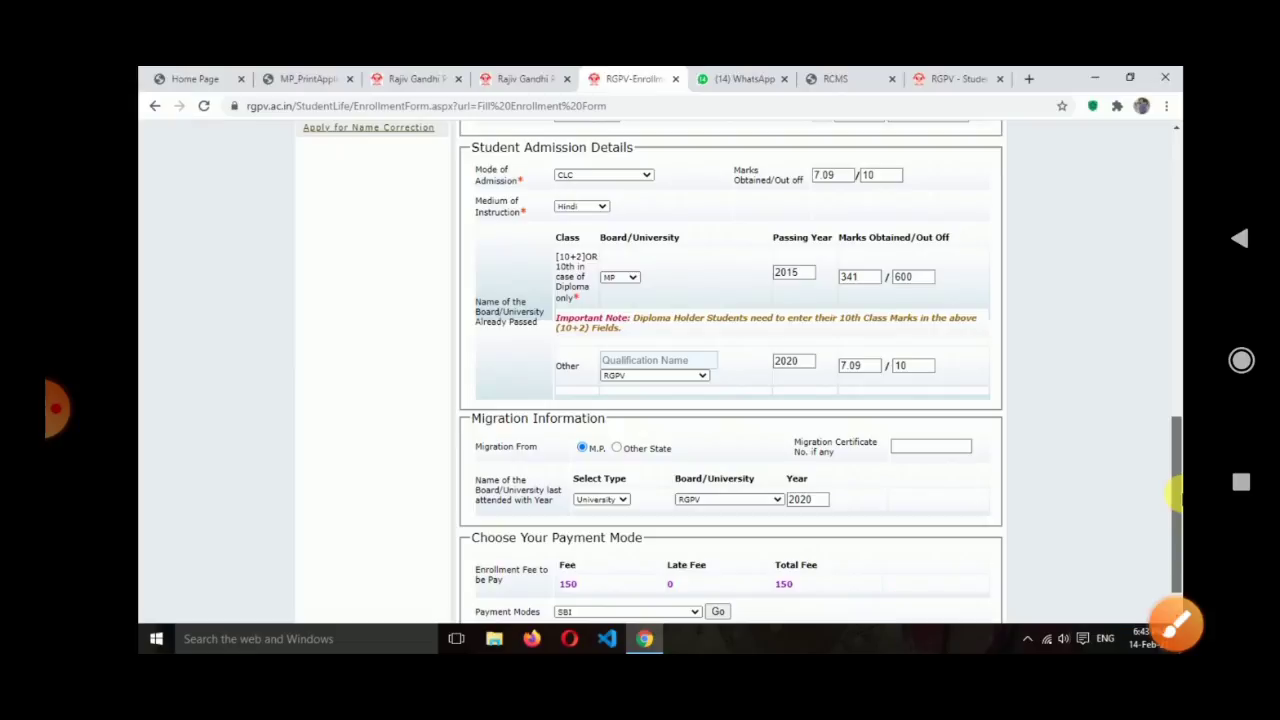
left_click(1177, 624)
mouse_move(885, 312)
left_mouse_down()
mouse_move(760, 298)
mouse_move(650, 468)
mouse_move(950, 312)
mouse_move(768, 292)
left_mouse_up()
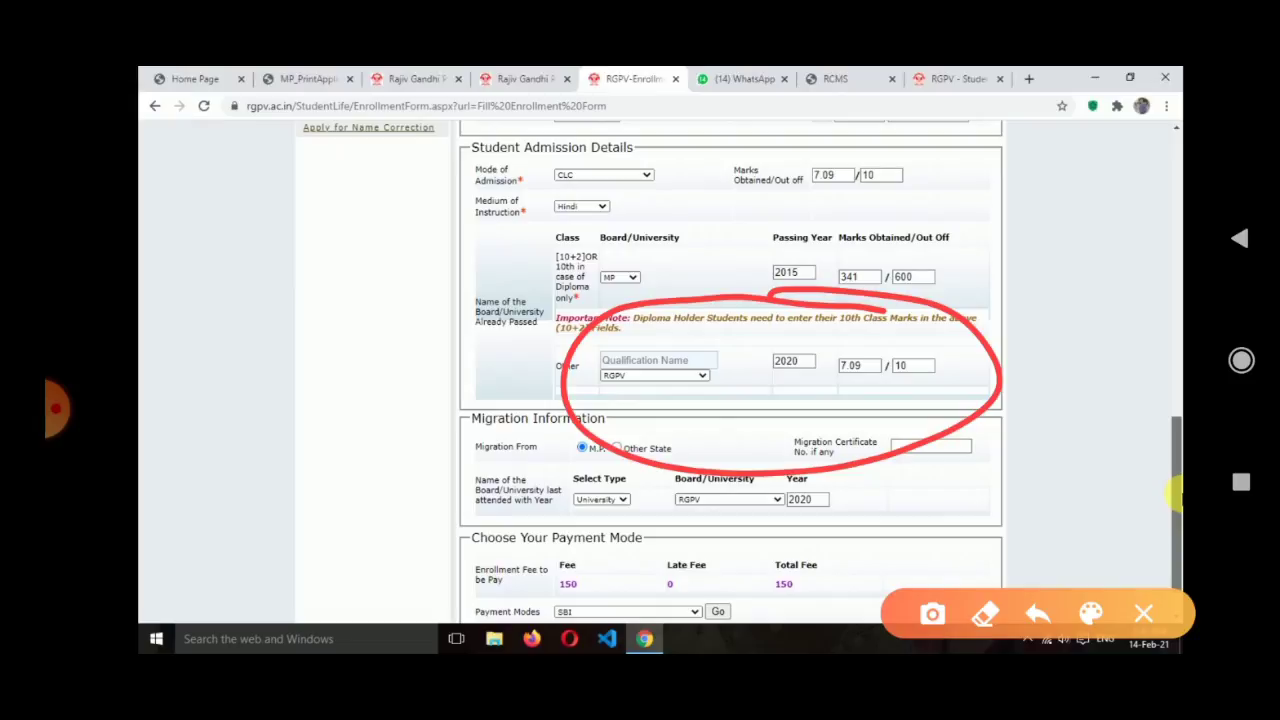
left_click(1143, 613)
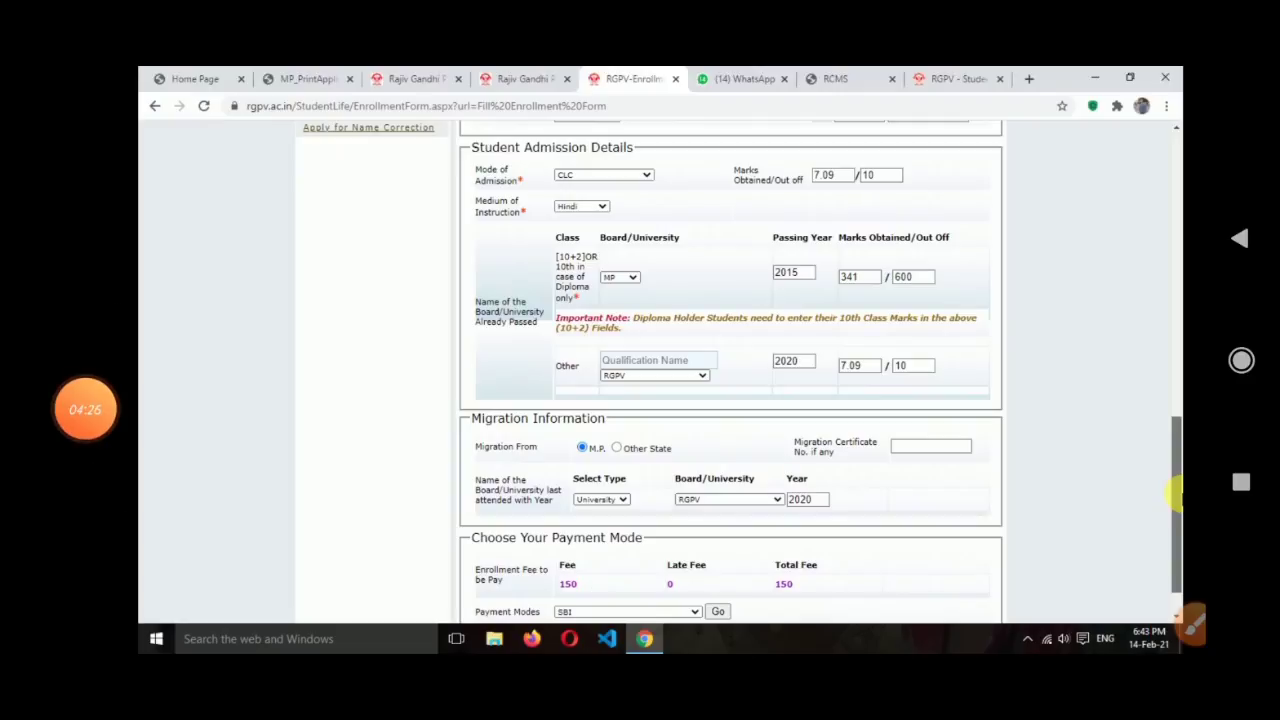
Circle the University type under Migration Information, and clear the mark
left_click(1190, 620)
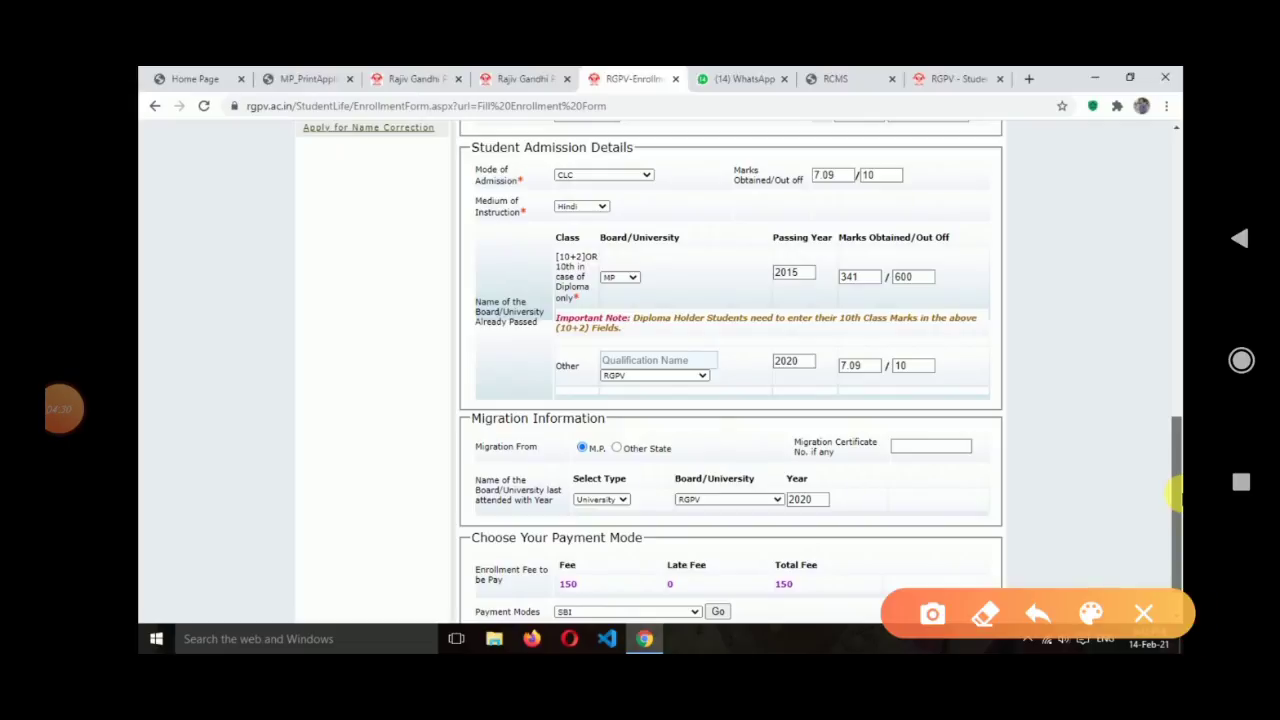
mouse_move(620, 448)
left_mouse_down()
mouse_move(576, 462)
mouse_move(652, 528)
mouse_move(594, 458)
left_mouse_up()
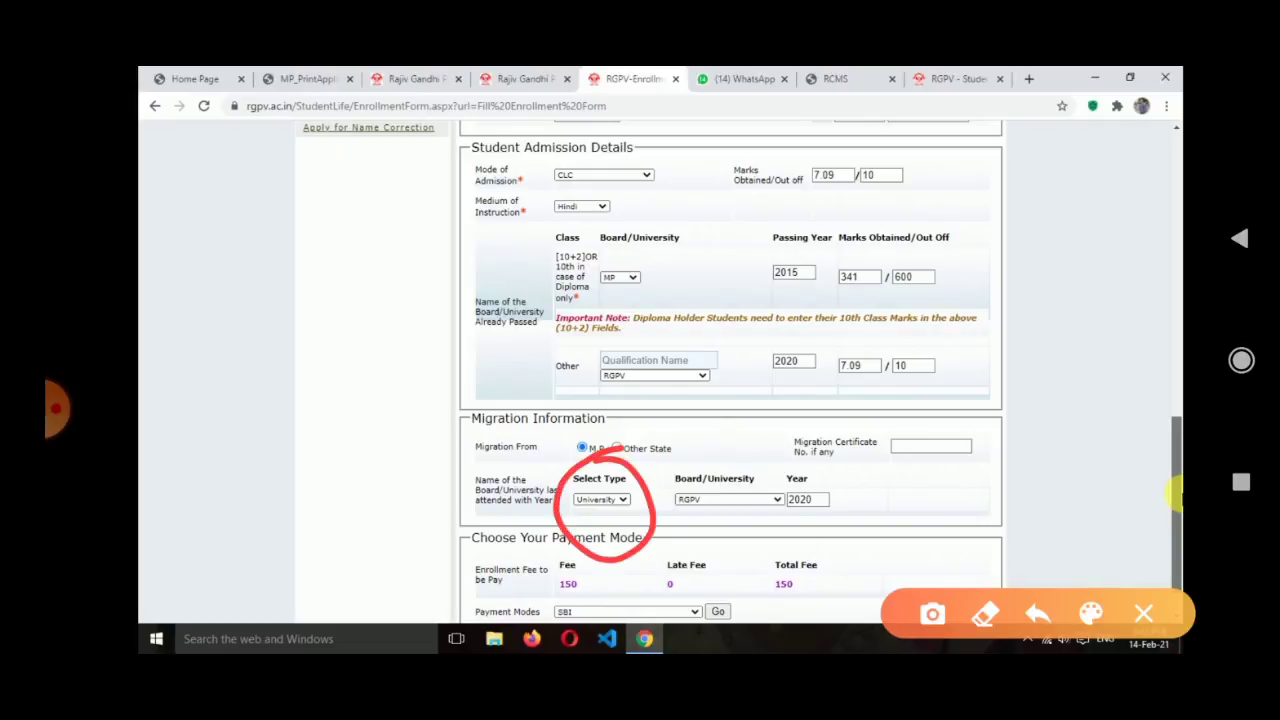
left_click(1143, 613)
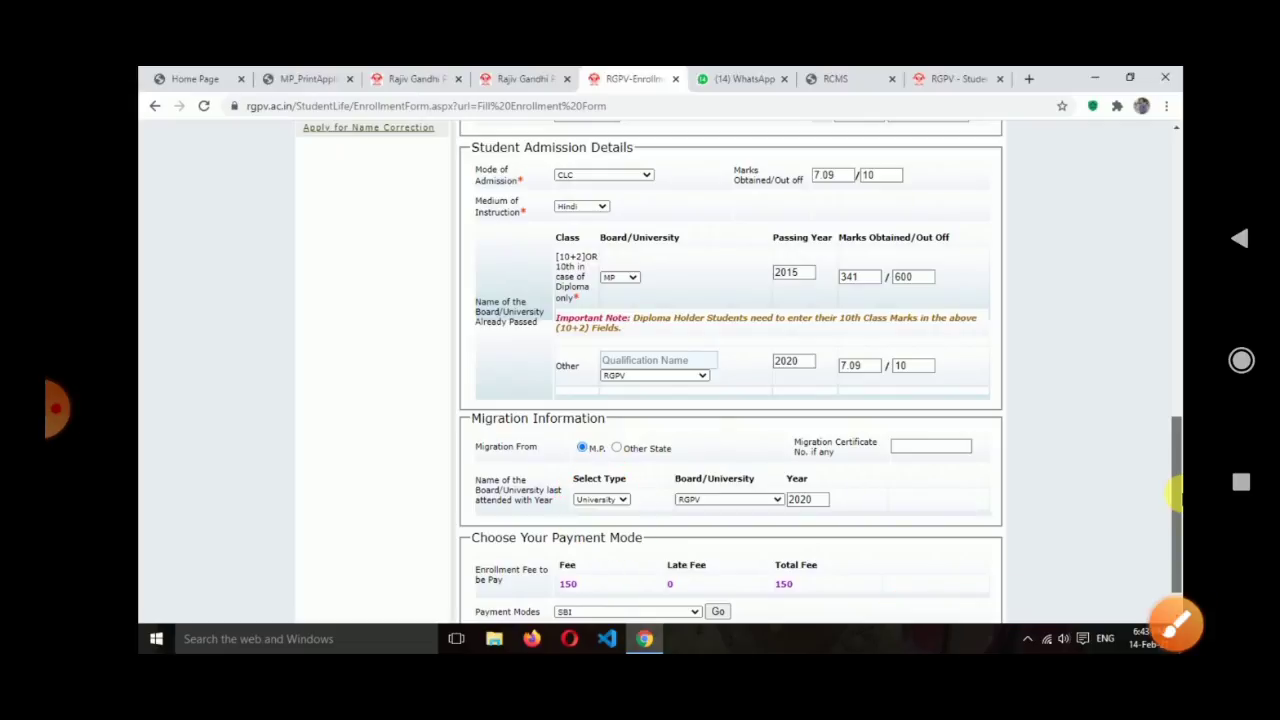
left_click(85, 408)
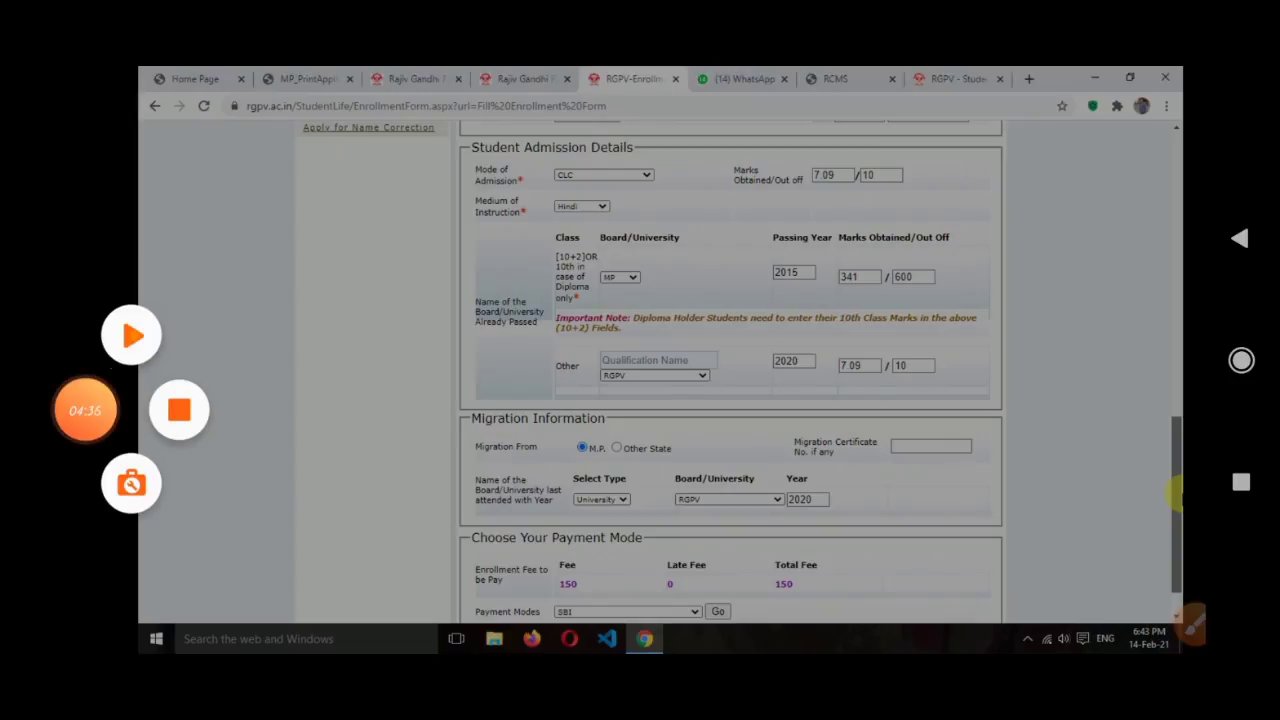
left_click(85, 408)
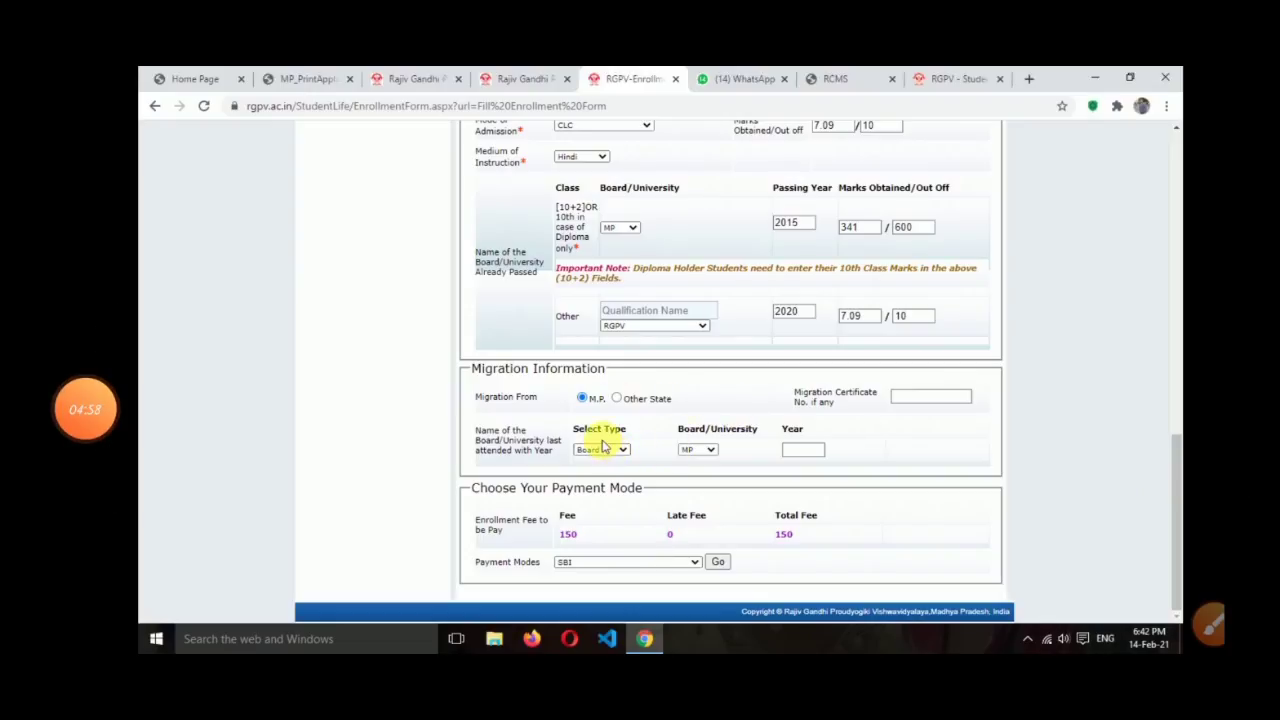
Set the last attended institution in Migration Information to type University, university RGPV and year 2020
left_click(601, 449)
left_click(598, 472)
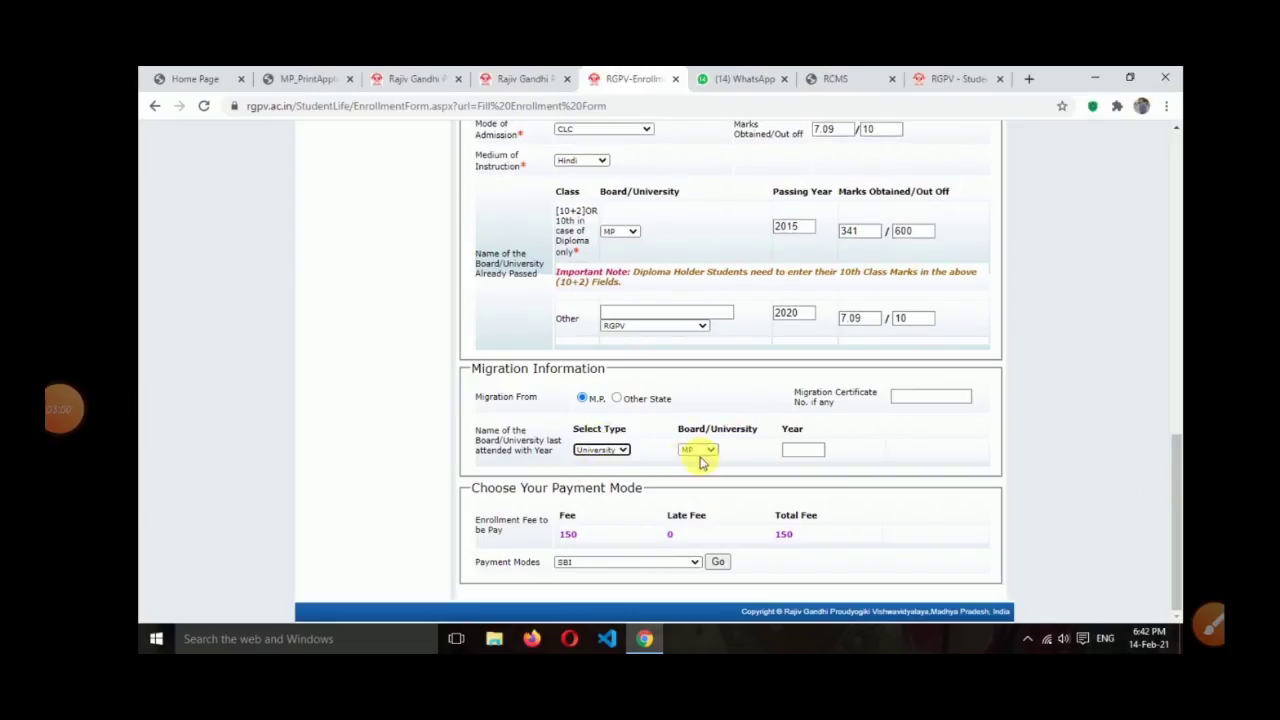
left_click(716, 455)
left_click(718, 462)
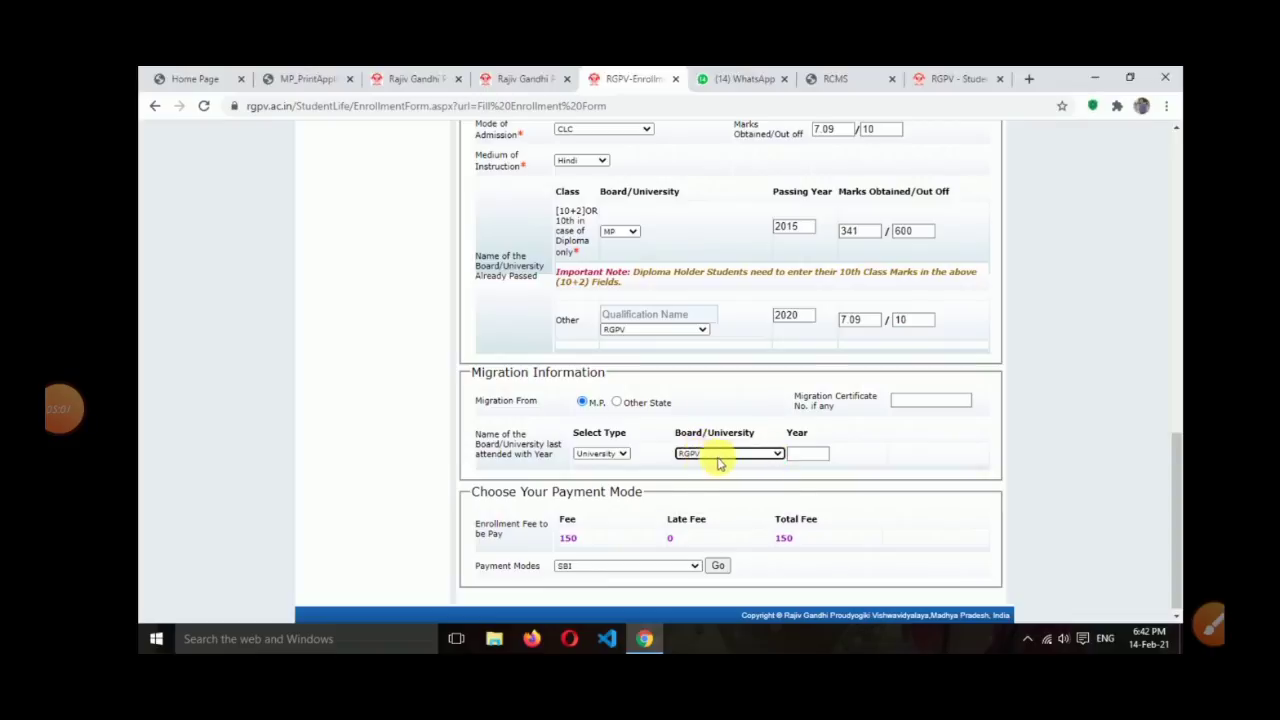
left_click(806, 453)
type("2020")
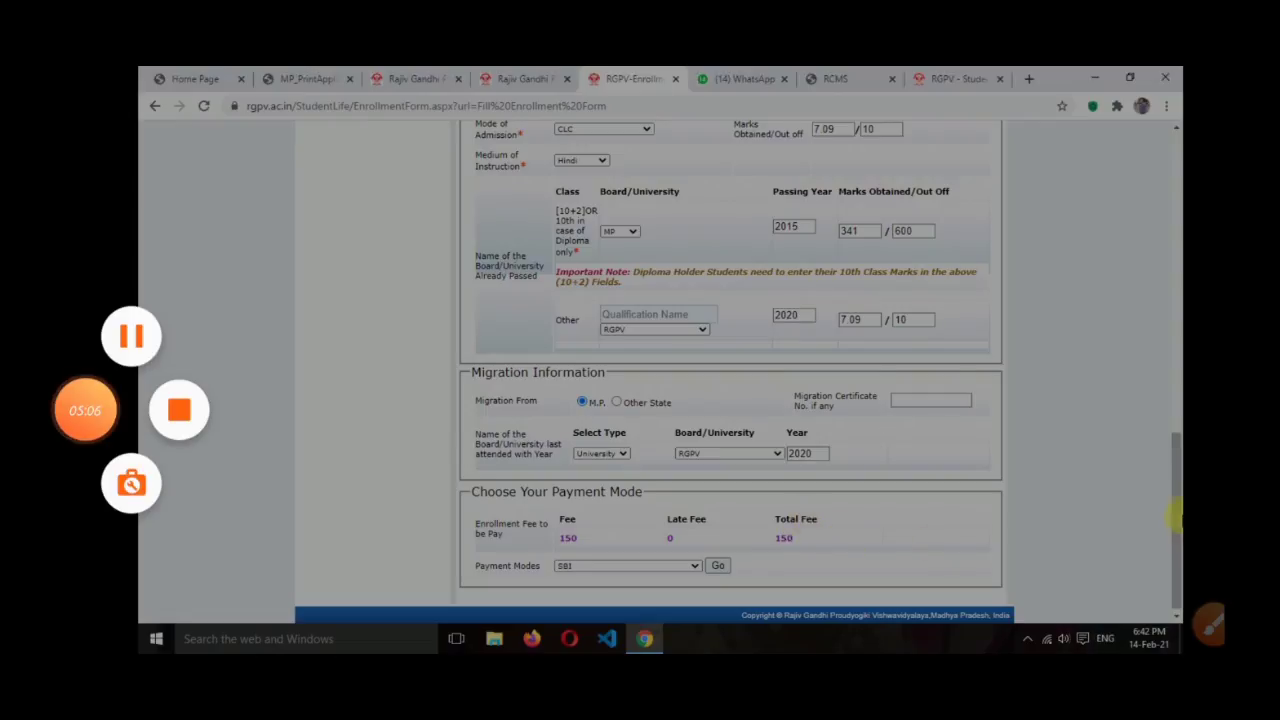
Circle the migration type, university and Migration Certificate No. fields, point an arrow at the year, and clear the marks
left_click_drag(1171, 514, 1176, 495)
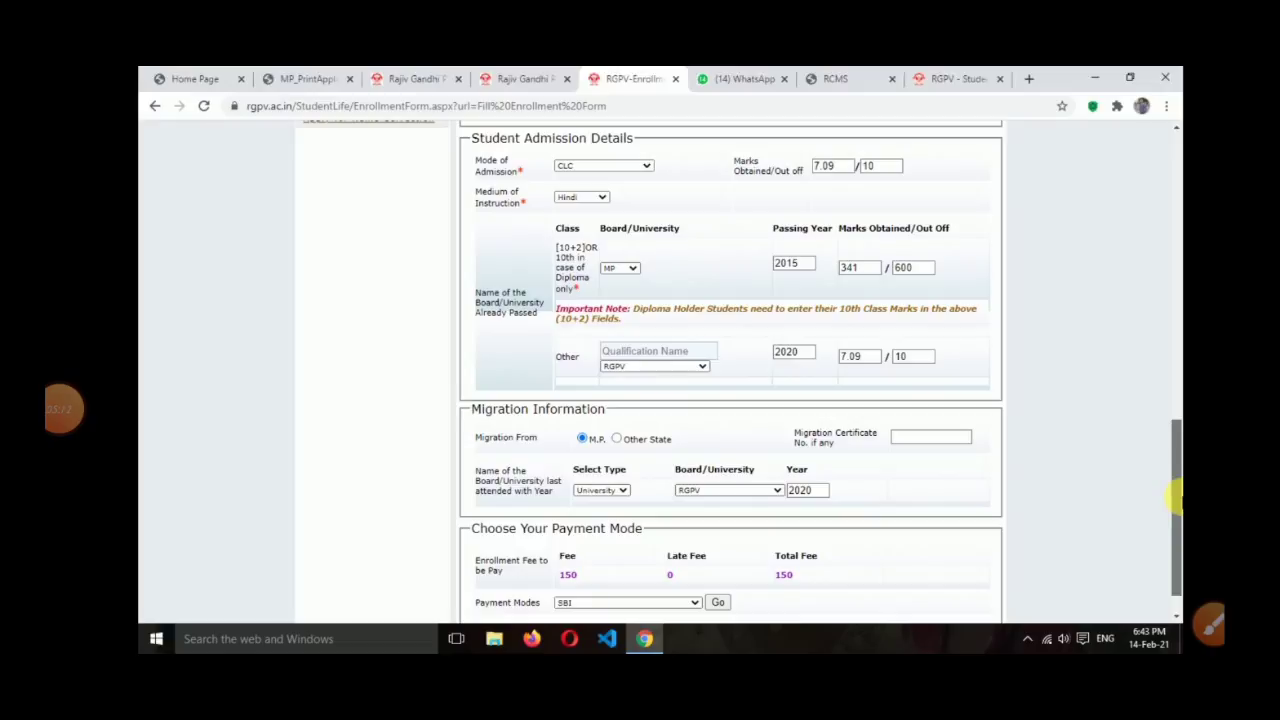
left_click(1210, 622)
left_click_drag(610, 455, 592, 462)
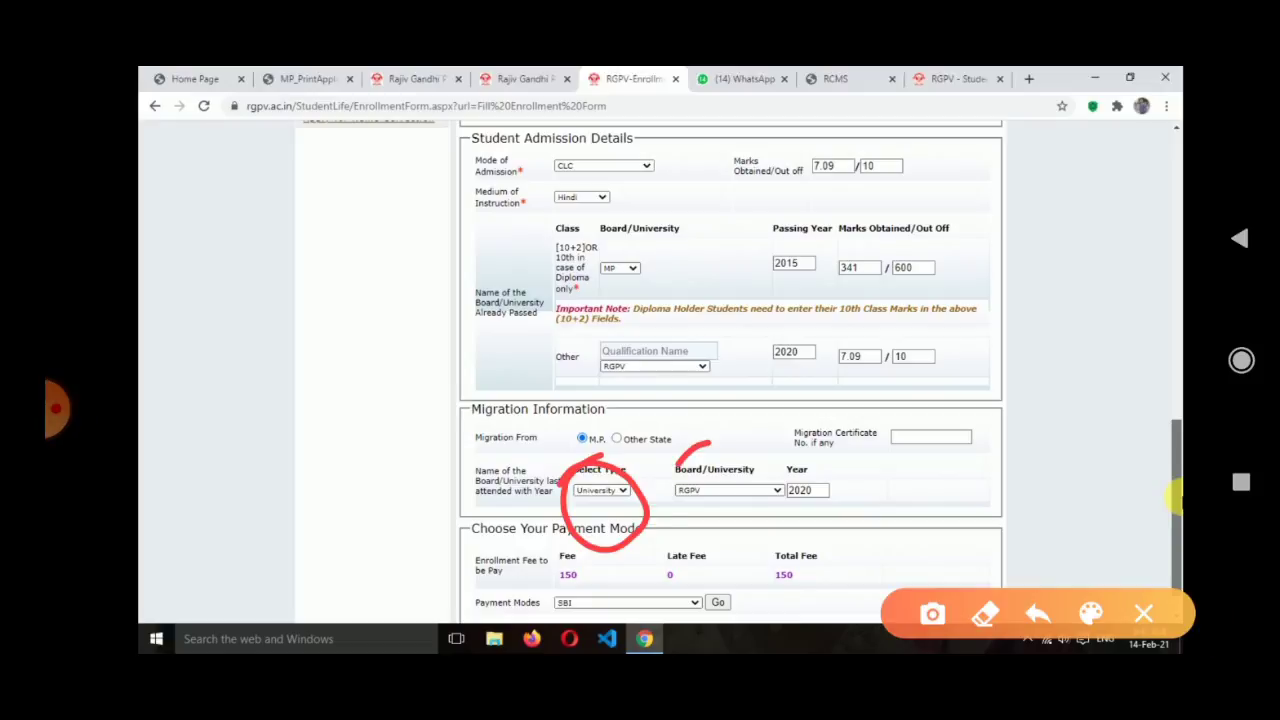
mouse_move(700, 440)
left_mouse_down()
mouse_move(780, 540)
mouse_move(662, 452)
left_mouse_up()
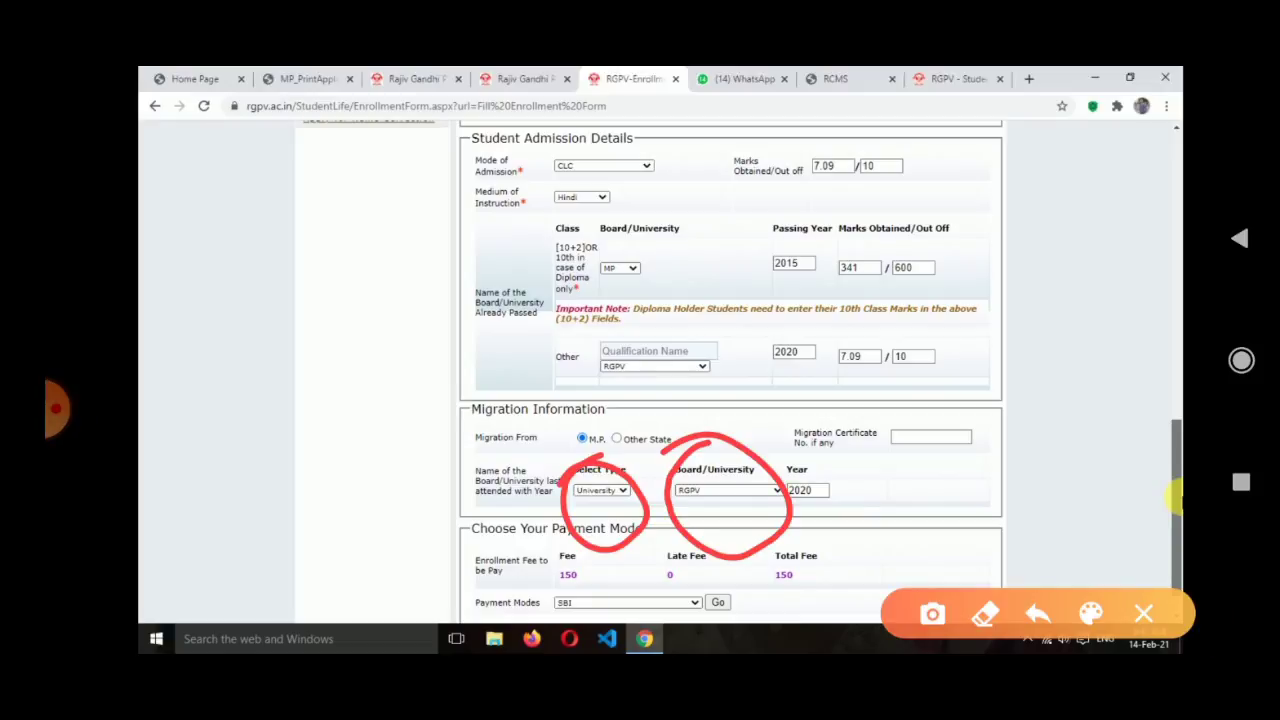
mouse_move(852, 410)
left_mouse_down()
mouse_move(826, 472)
mouse_move(862, 458)
left_mouse_up()
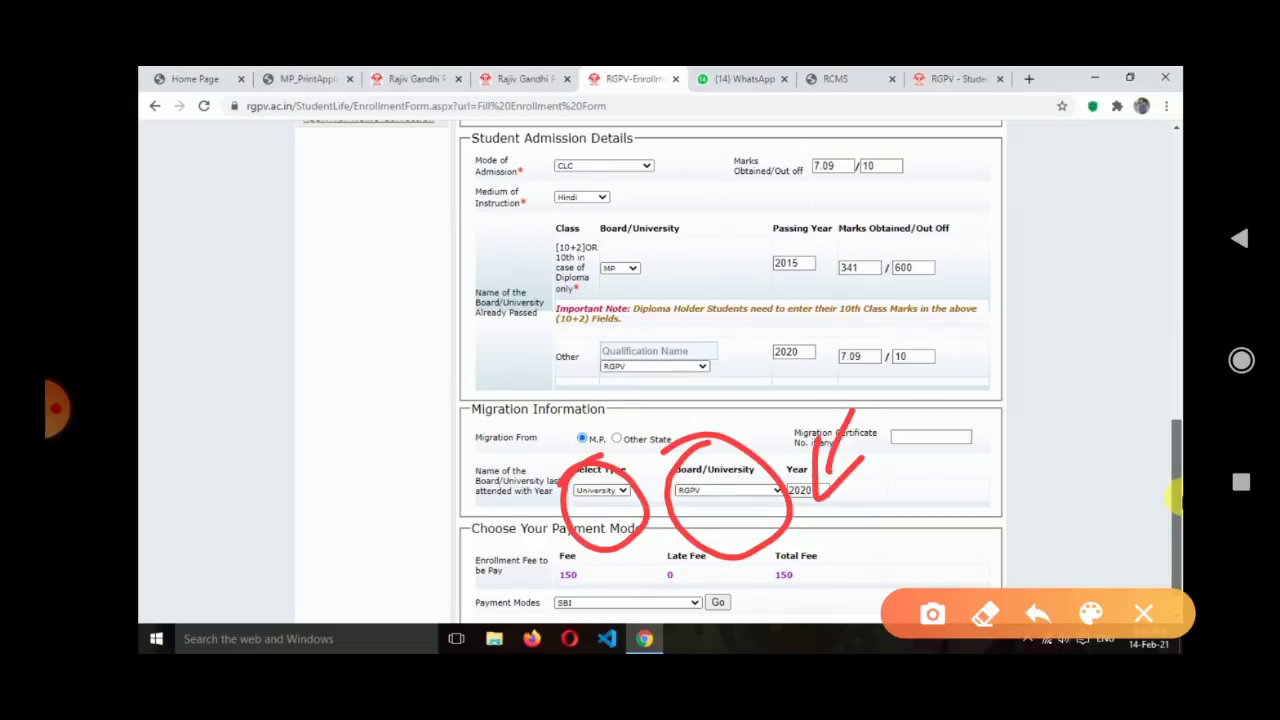
mouse_move(978, 388)
left_mouse_down()
mouse_move(958, 392)
mouse_move(886, 478)
mouse_move(940, 394)
left_mouse_up()
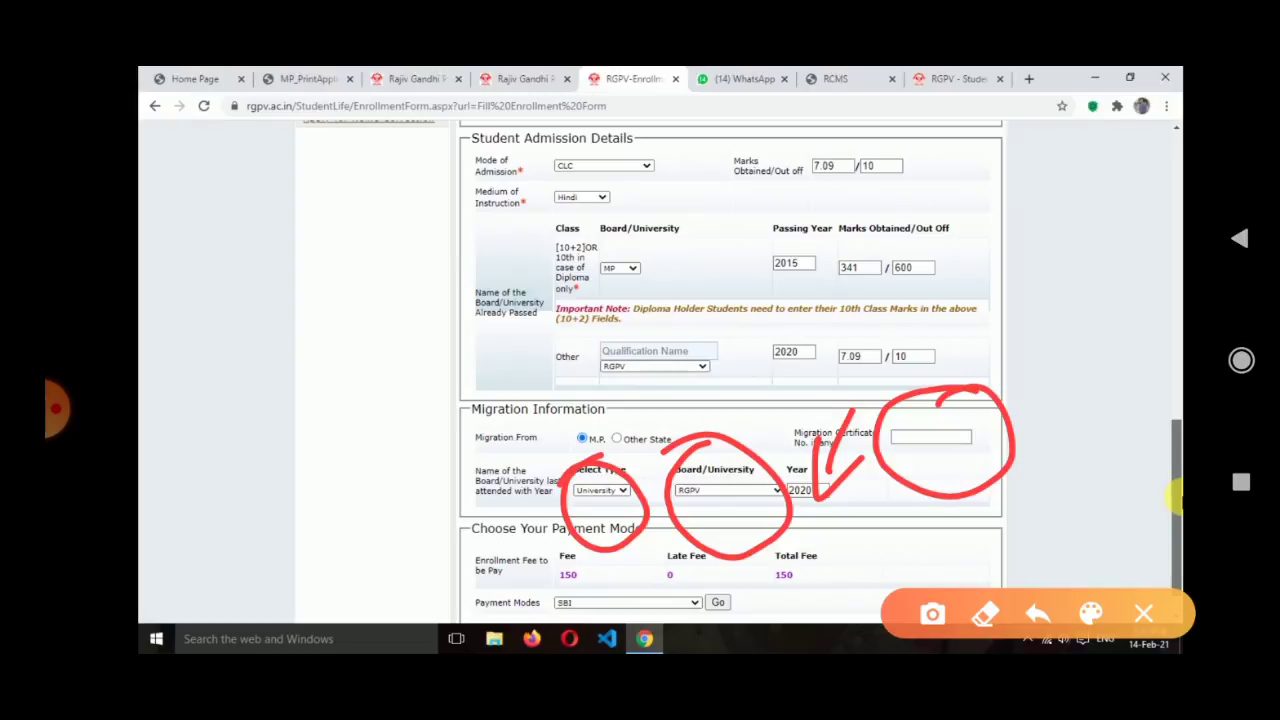
left_click(1143, 613)
Point arrows at the migration university and year, circle the certificate number field and the whole Migration Information section, and clear the marks
left_click(1171, 623)
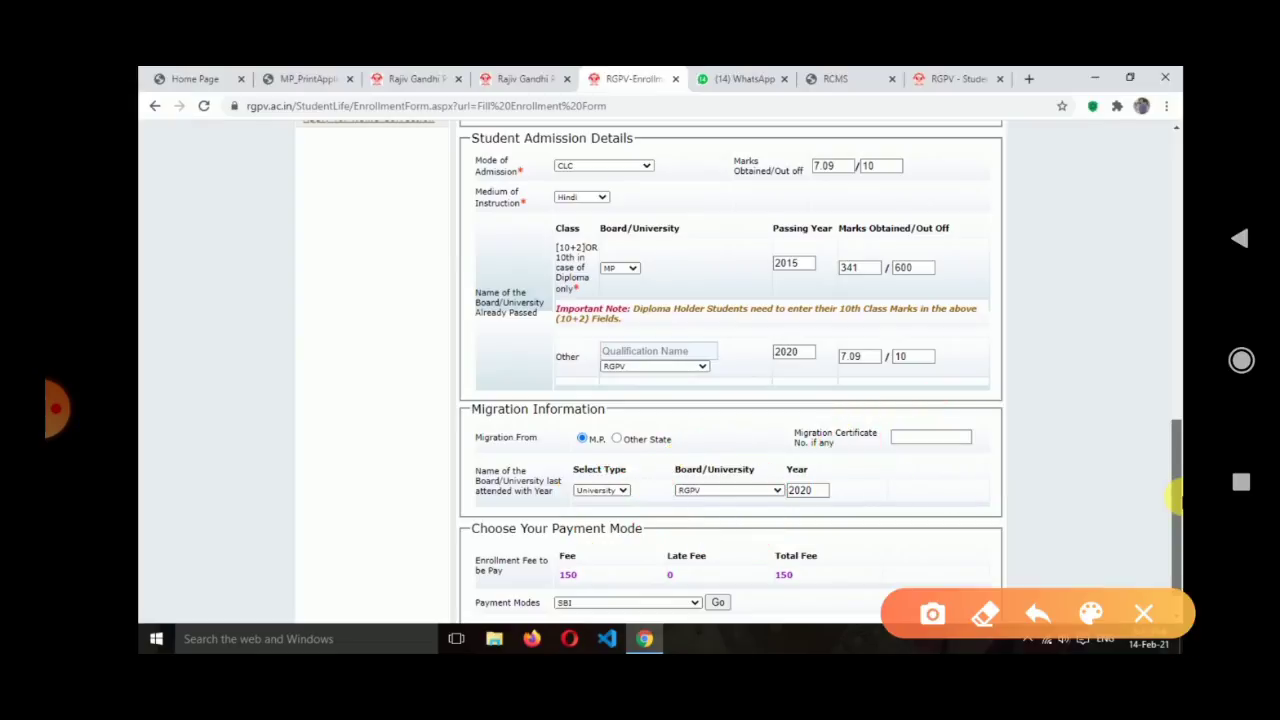
mouse_move(697, 533)
left_mouse_down()
mouse_move(643, 562)
mouse_move(712, 563)
left_mouse_up()
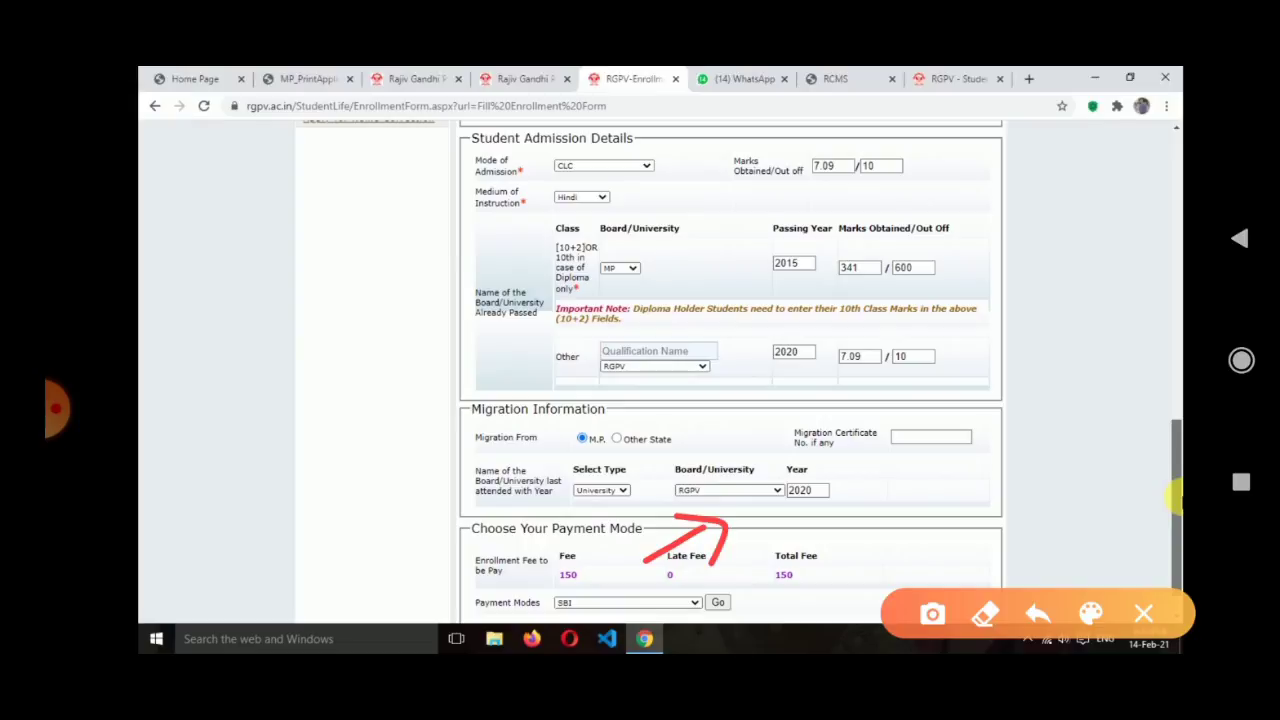
mouse_move(896, 538)
left_mouse_down()
mouse_move(834, 544)
mouse_move(888, 527)
left_mouse_up()
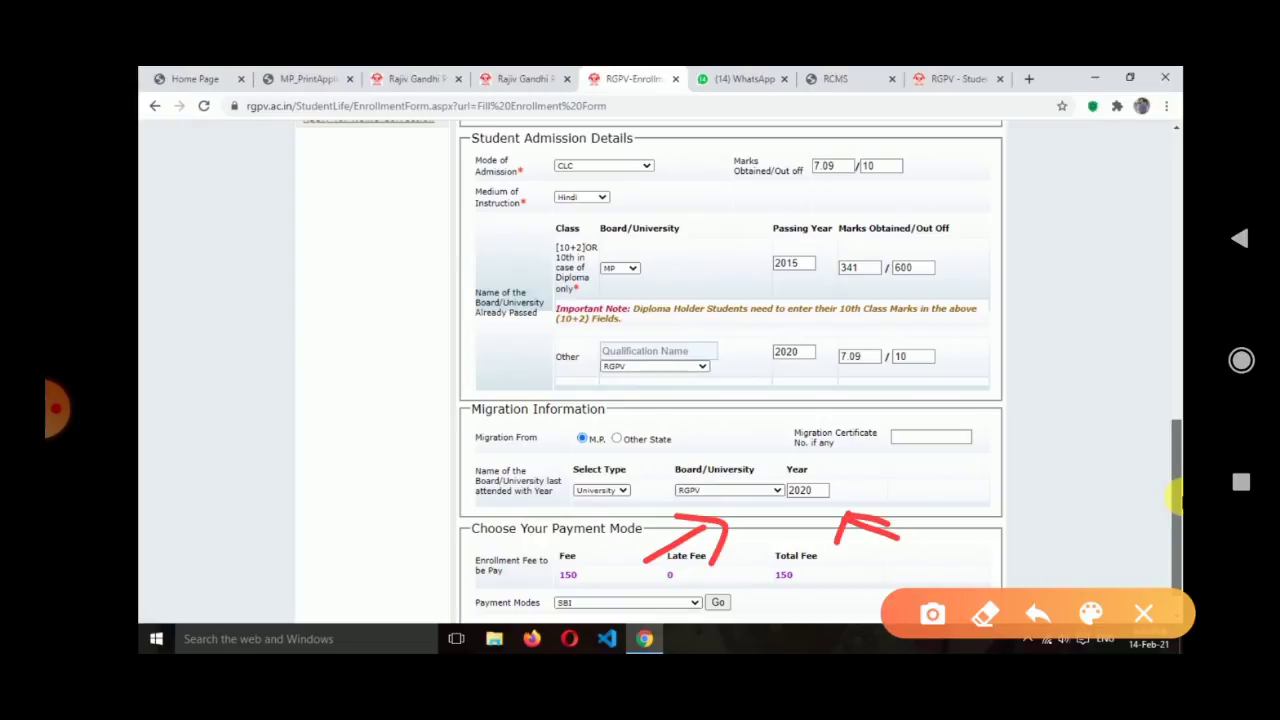
mouse_move(968, 382)
left_mouse_down()
mouse_move(932, 384)
mouse_move(1005, 470)
mouse_move(910, 412)
left_mouse_up()
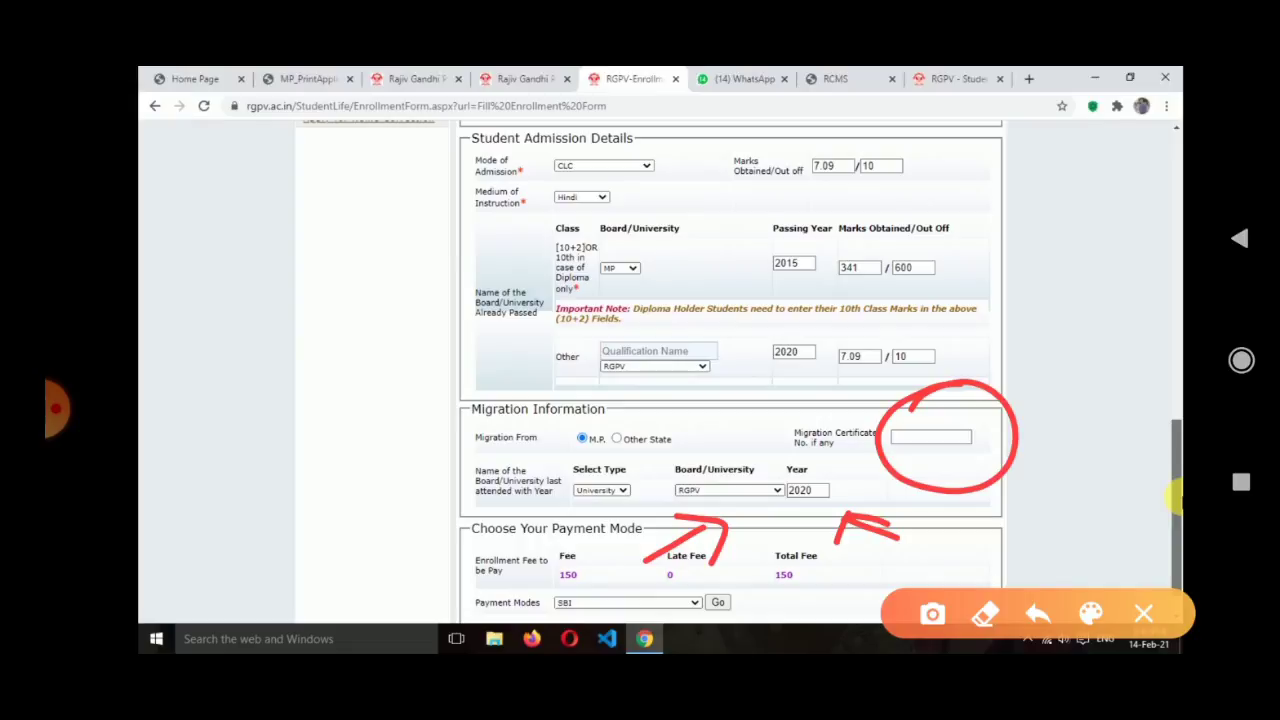
mouse_move(746, 394)
left_mouse_down()
mouse_move(688, 428)
mouse_move(728, 446)
left_mouse_up()
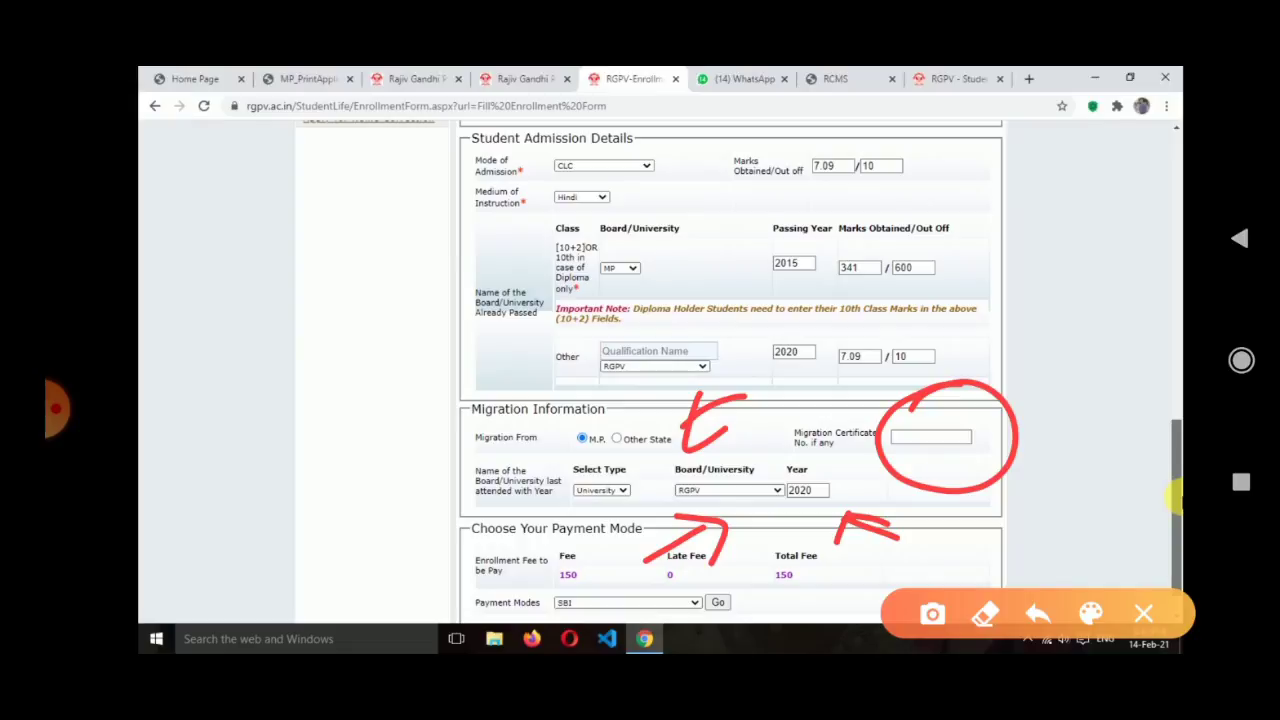
mouse_move(624, 446)
left_mouse_down()
mouse_move(550, 516)
mouse_move(900, 486)
mouse_move(1011, 392)
left_mouse_up()
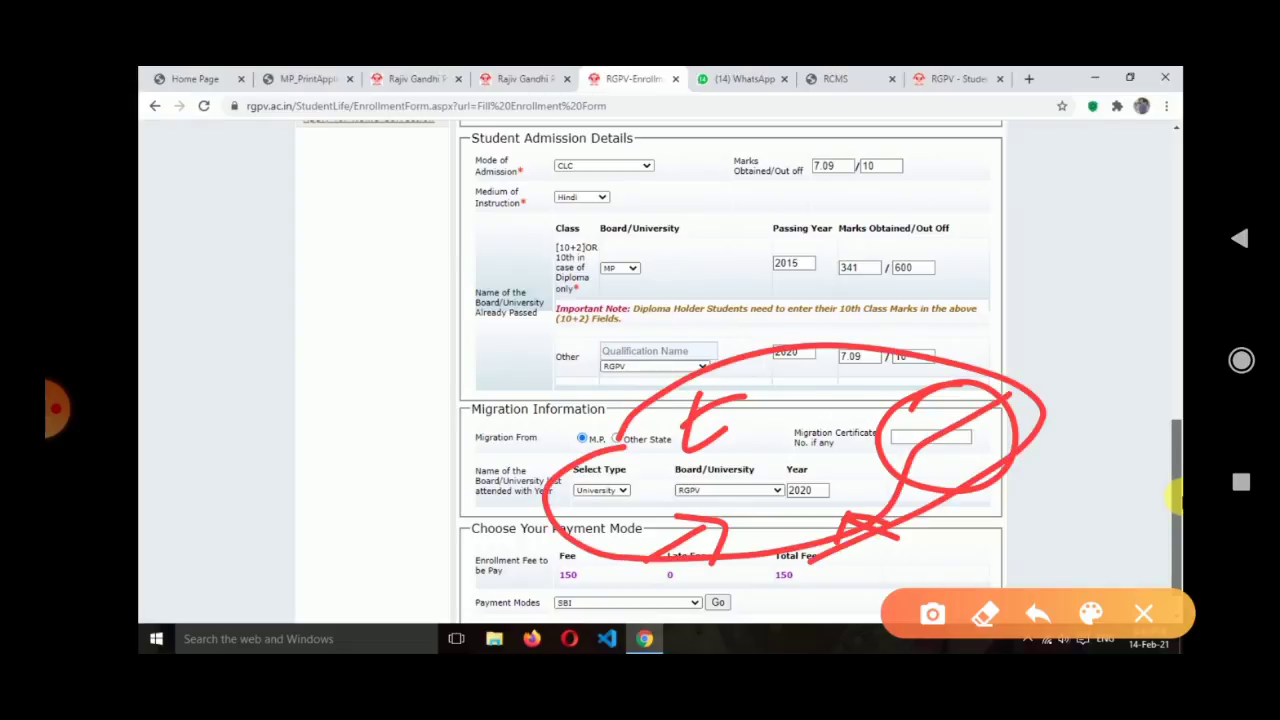
left_click(1143, 613)
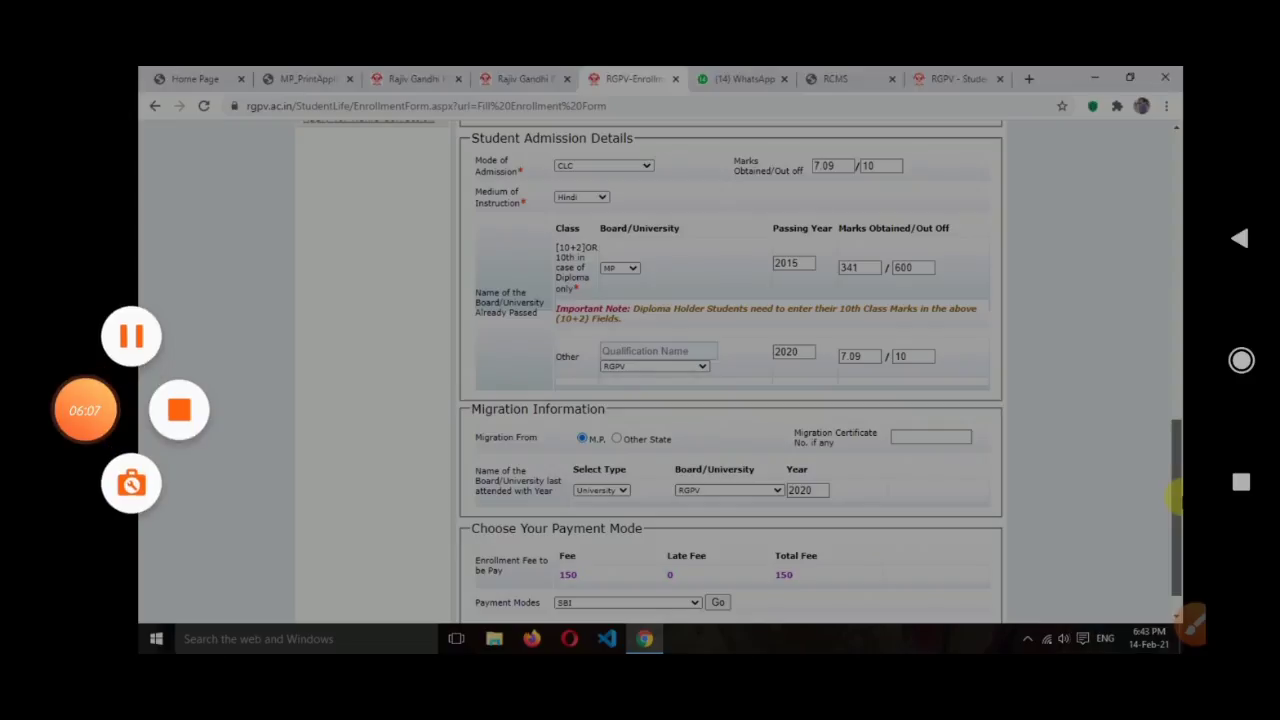
Choose Union Bank of India (Net Banking) as the enrollment fee payment mode and bring up the Candidate Declaration
scroll(594, 585, "down", 1)
left_click(594, 582)
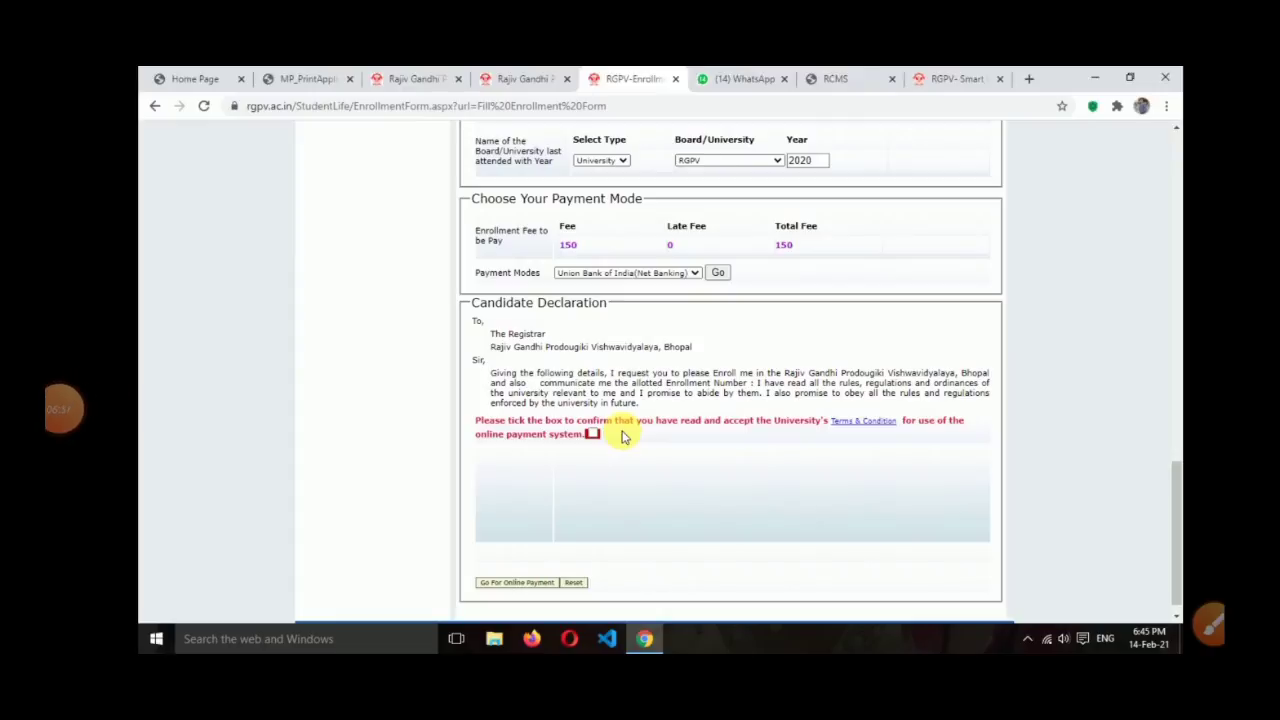
Circle the terms acceptance checkbox, point an arrow towards Go For Online Payment, and clear the marks
left_click(1210, 624)
mouse_move(612, 388)
left_mouse_down()
mouse_move(548, 442)
mouse_move(590, 398)
left_mouse_up()
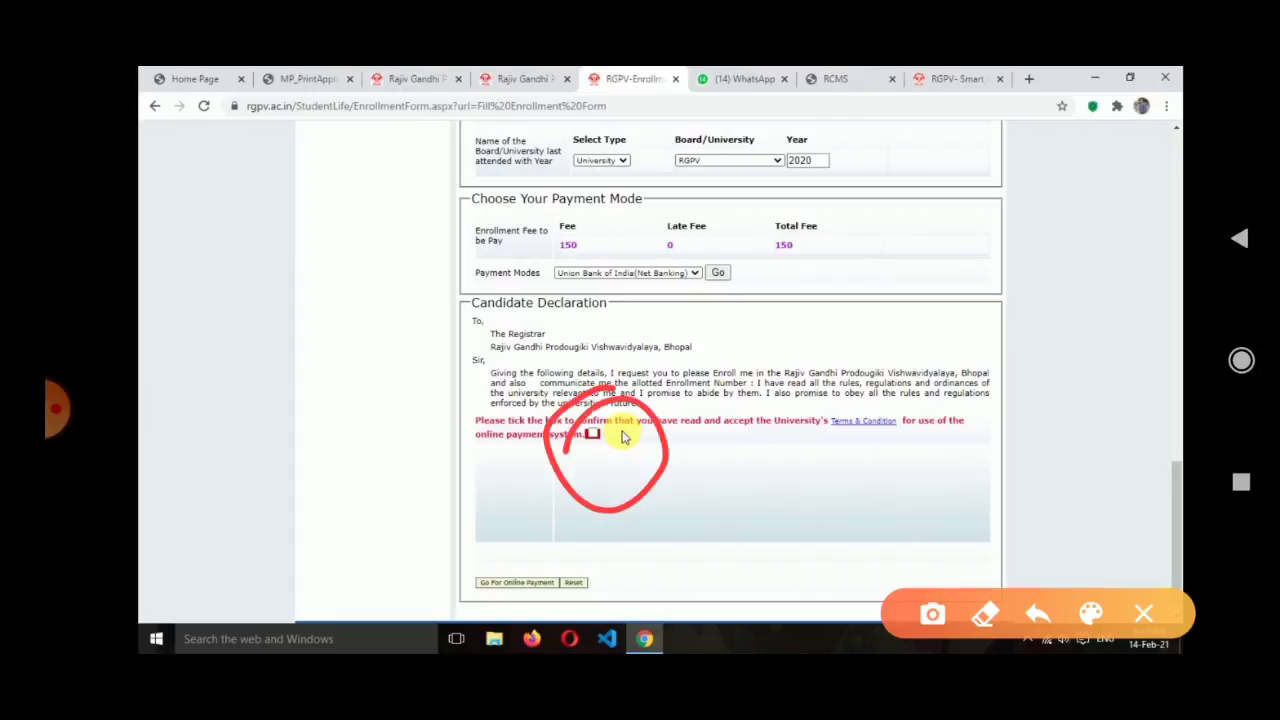
mouse_move(366, 632)
left_mouse_down()
mouse_move(444, 598)
mouse_move(484, 622)
left_mouse_up()
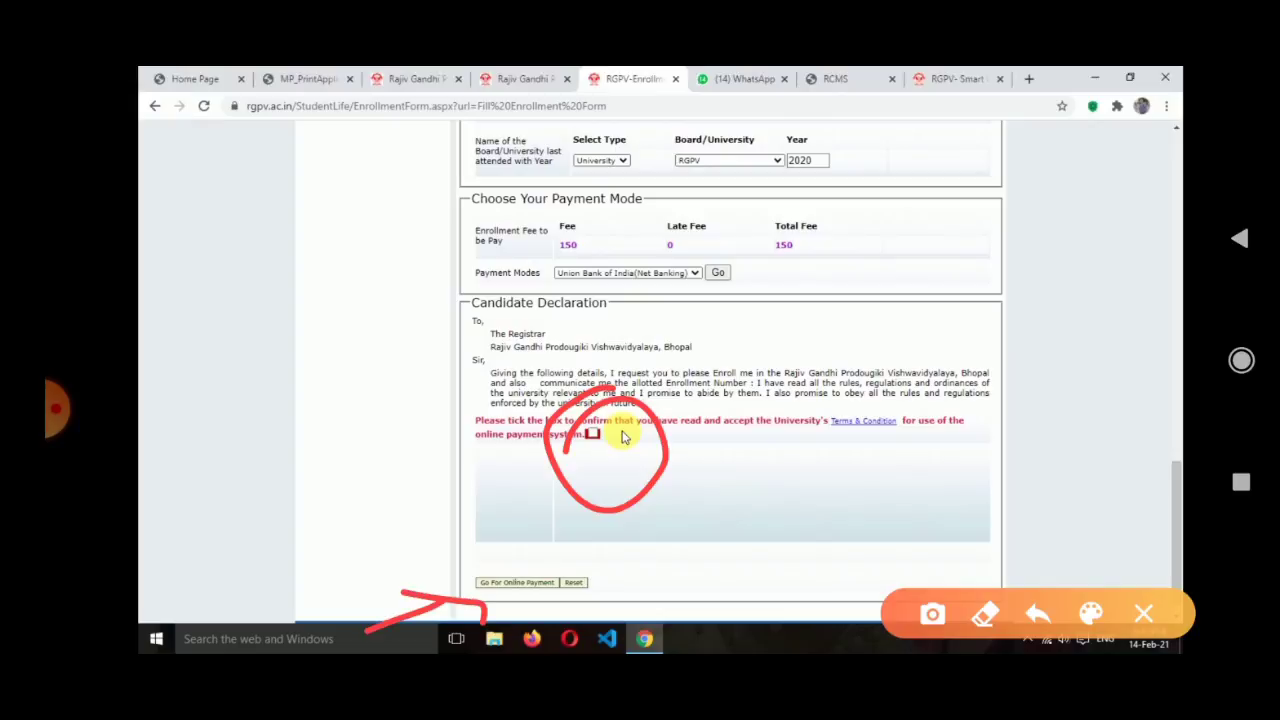
left_click(1143, 613)
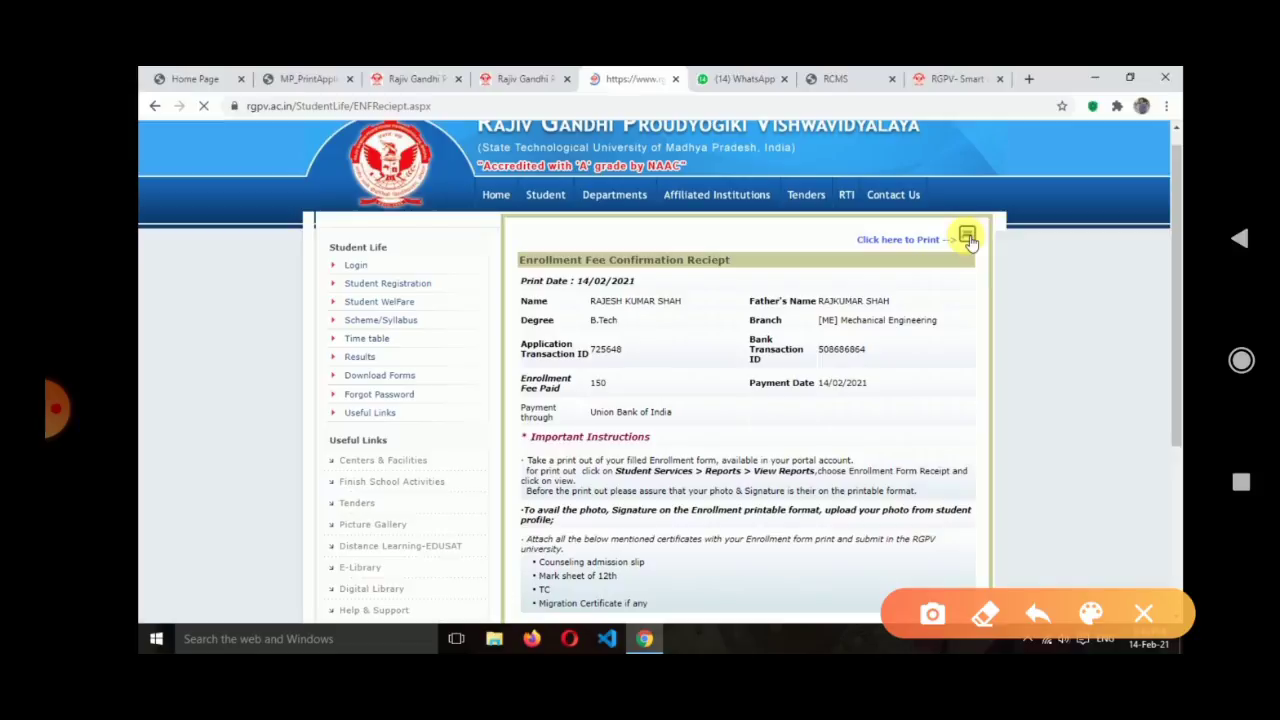
Circle the receipt's print link and the Student Life links, point an arrow at Login, and clear the marks
mouse_move(928, 175)
left_mouse_down()
mouse_move(866, 198)
mouse_move(1000, 172)
mouse_move(862, 192)
left_mouse_up()
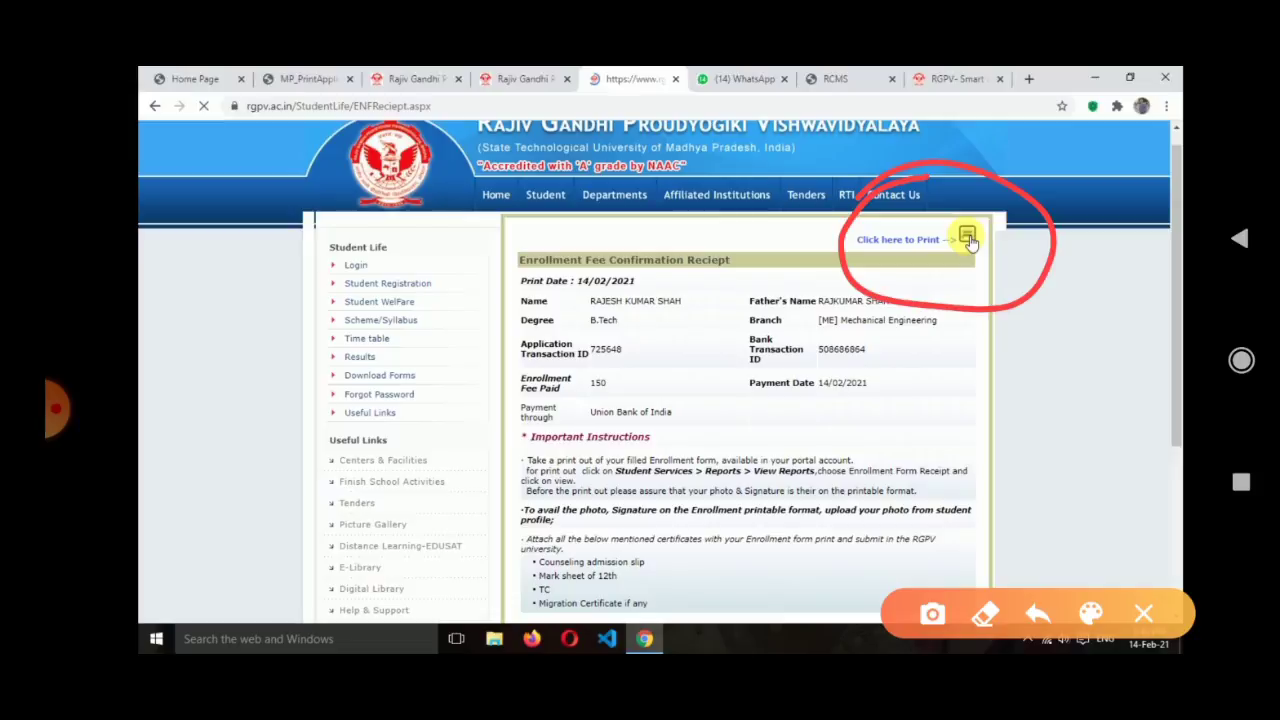
mouse_move(314, 218)
left_mouse_down()
mouse_move(262, 440)
mouse_move(470, 290)
mouse_move(275, 245)
left_mouse_up()
left_click_drag(266, 298, 330, 268)
left_click_drag(330, 266, 278, 355)
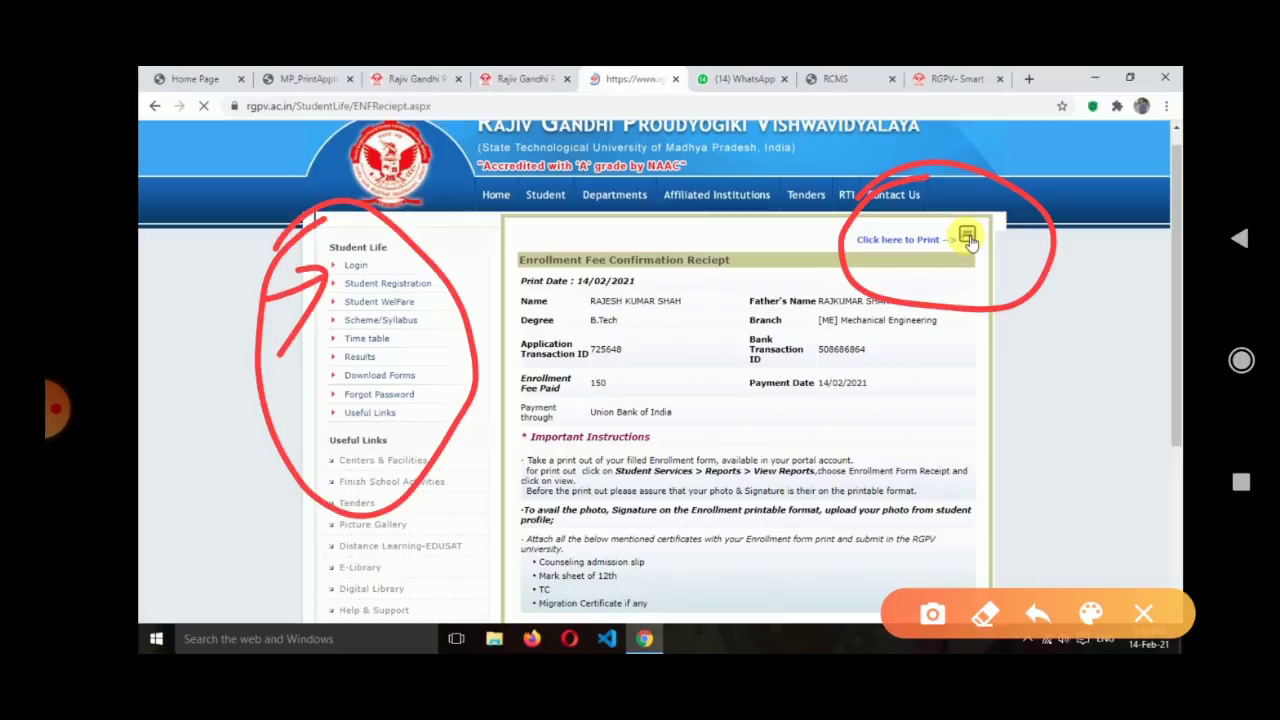
left_click(1143, 613)
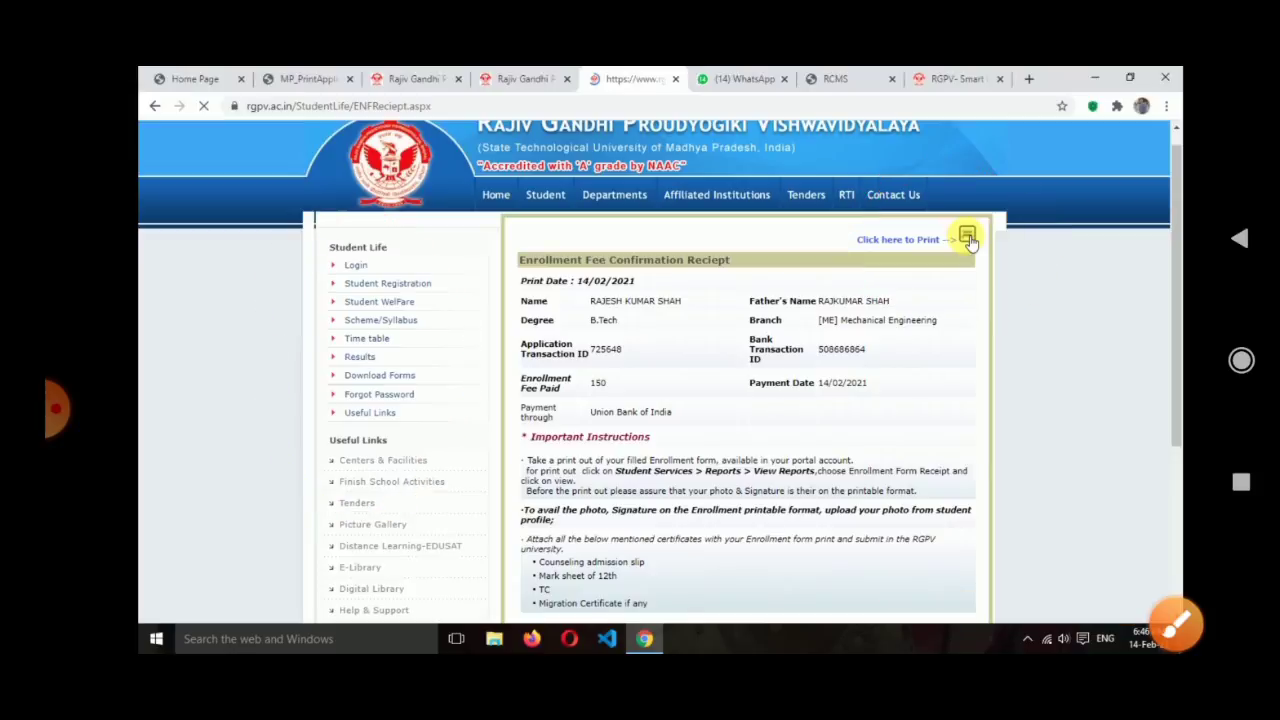
left_click(55, 408)
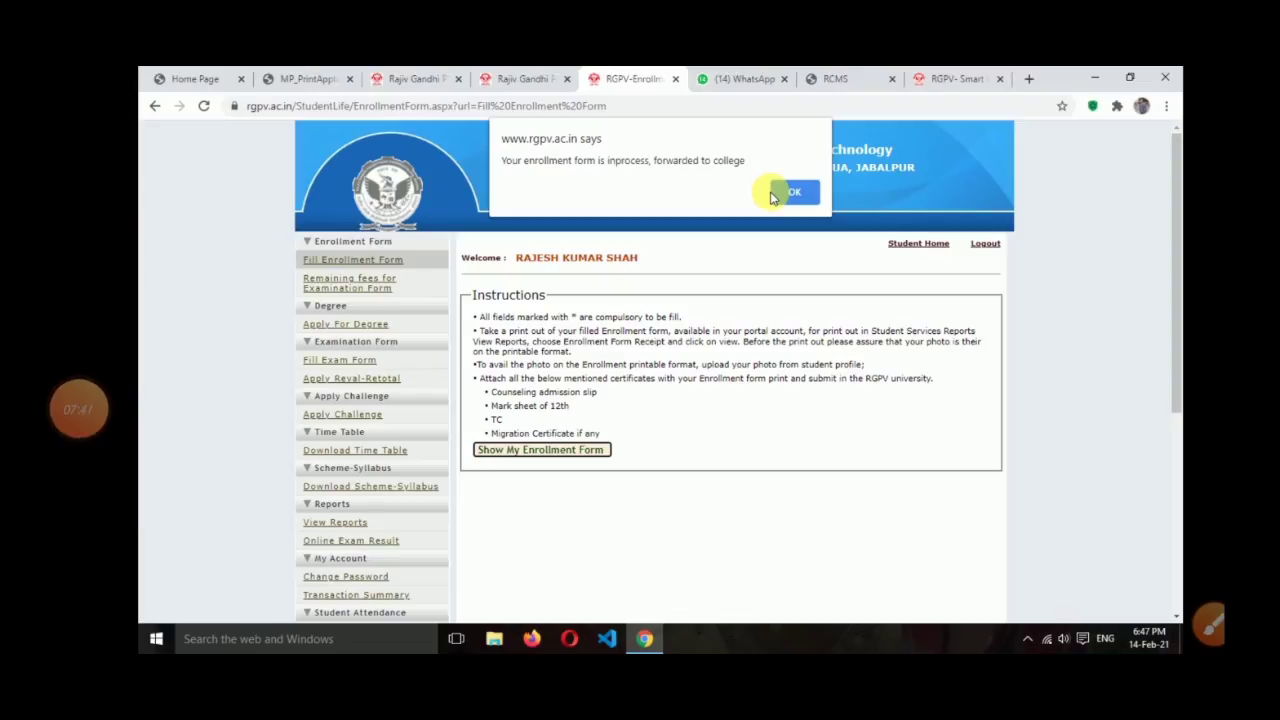
Point an arrow at the Enrollment Form links, circle Show My Enrollment Form, and mark the enrollment status message with an arrow
left_click(1210, 624)
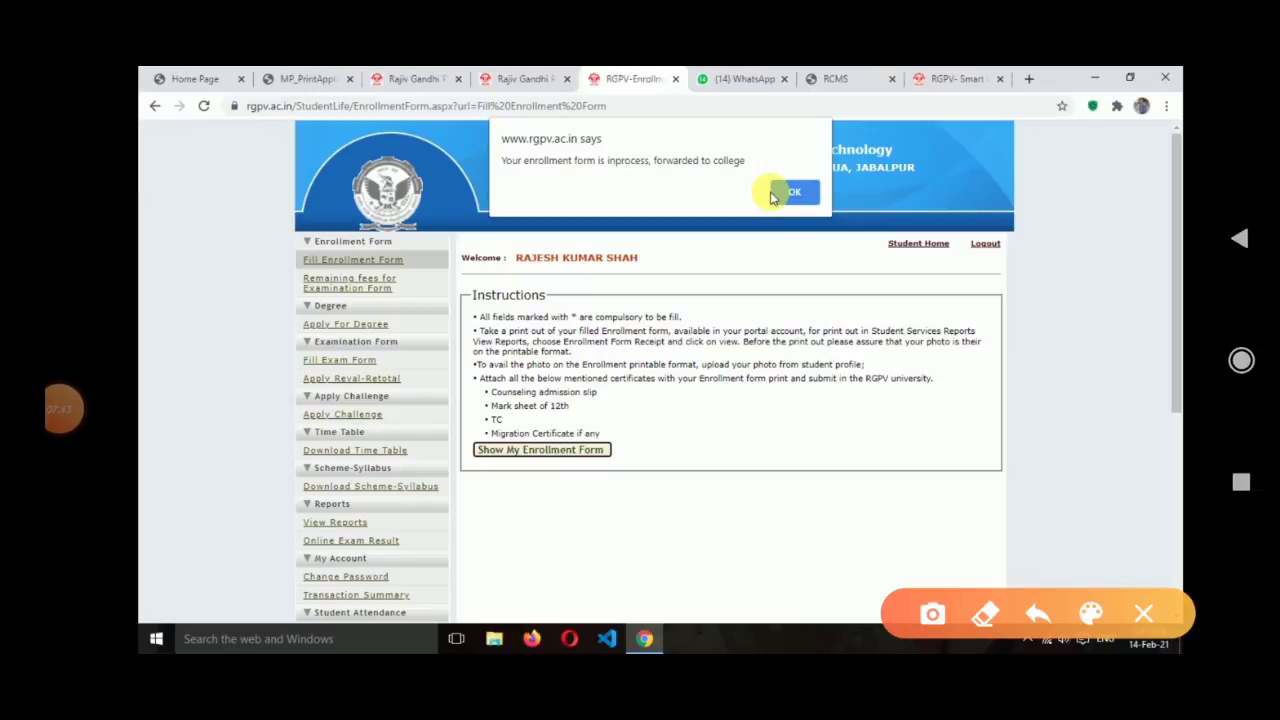
mouse_move(160, 312)
left_mouse_down()
mouse_move(218, 287)
mouse_move(250, 340)
left_mouse_up()
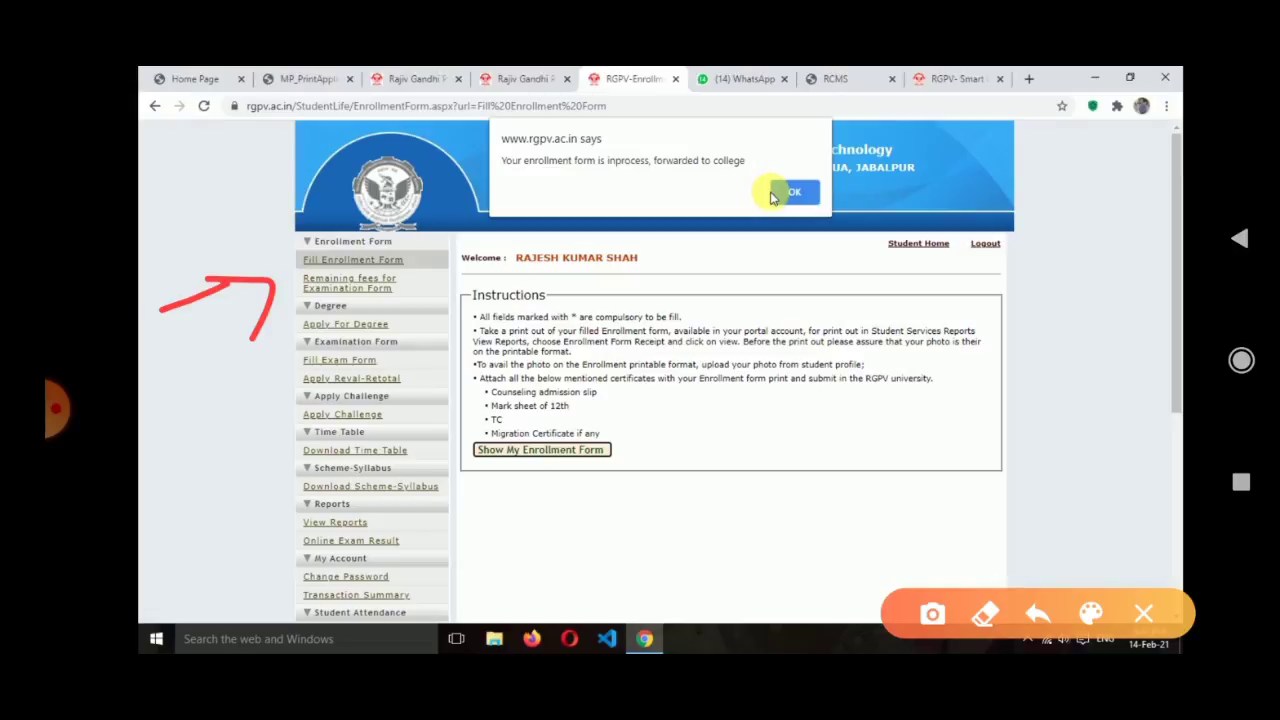
mouse_move(612, 372)
left_mouse_down()
mouse_move(450, 420)
mouse_move(570, 587)
mouse_move(522, 408)
mouse_move(486, 434)
left_mouse_up()
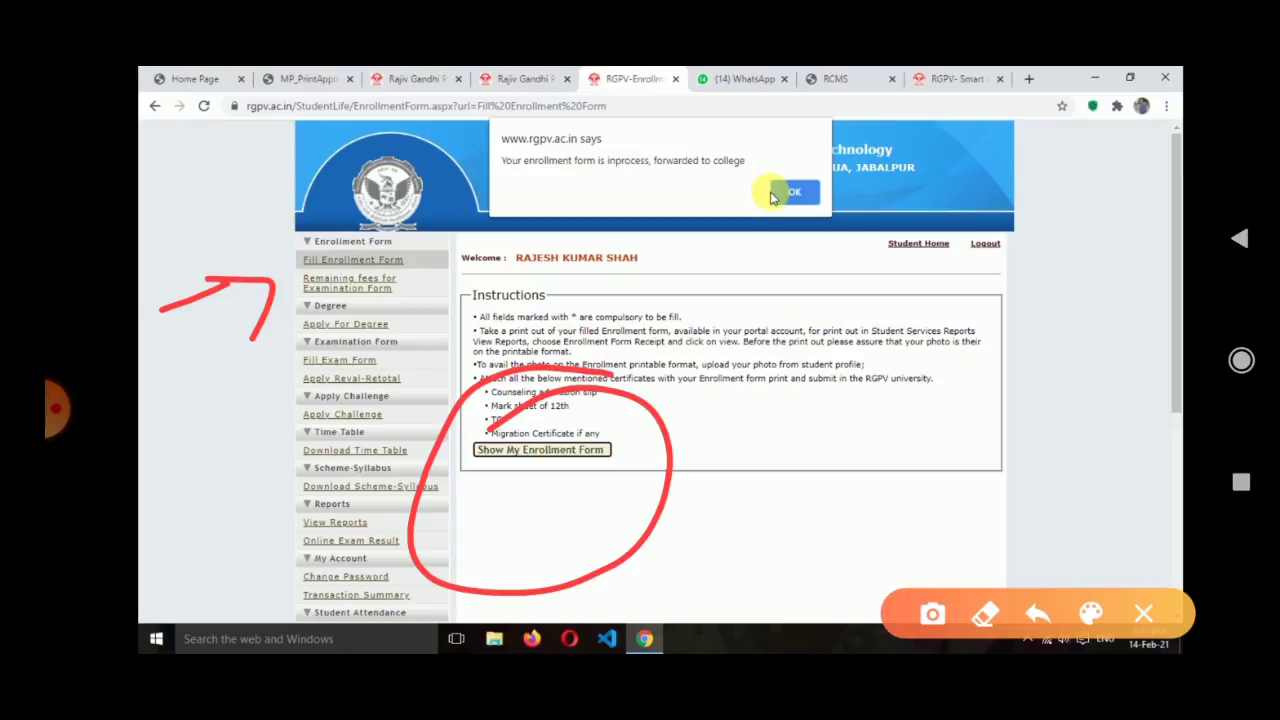
left_click_drag(398, 235, 530, 210)
left_click_drag(484, 205, 474, 296)
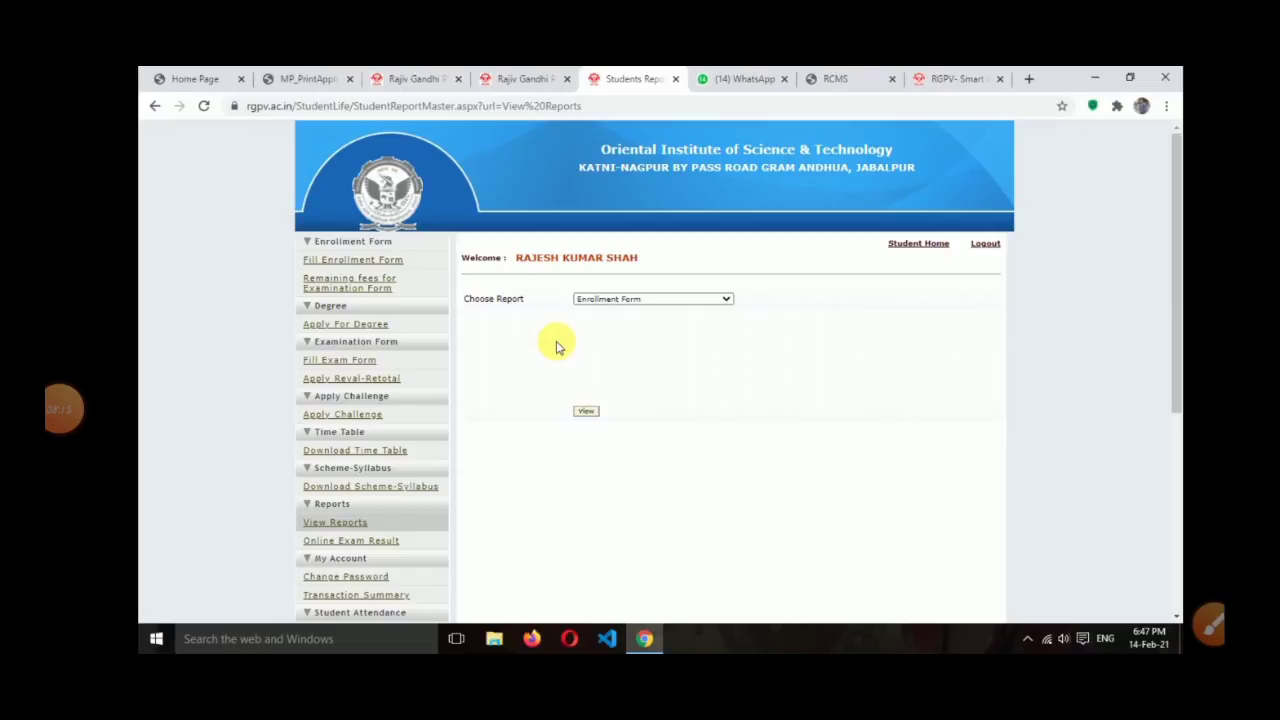
Circle Upload Photo and Upload Signature on the Student Profile page, and clear the marks
scroll(1164, 372, "down", 3)
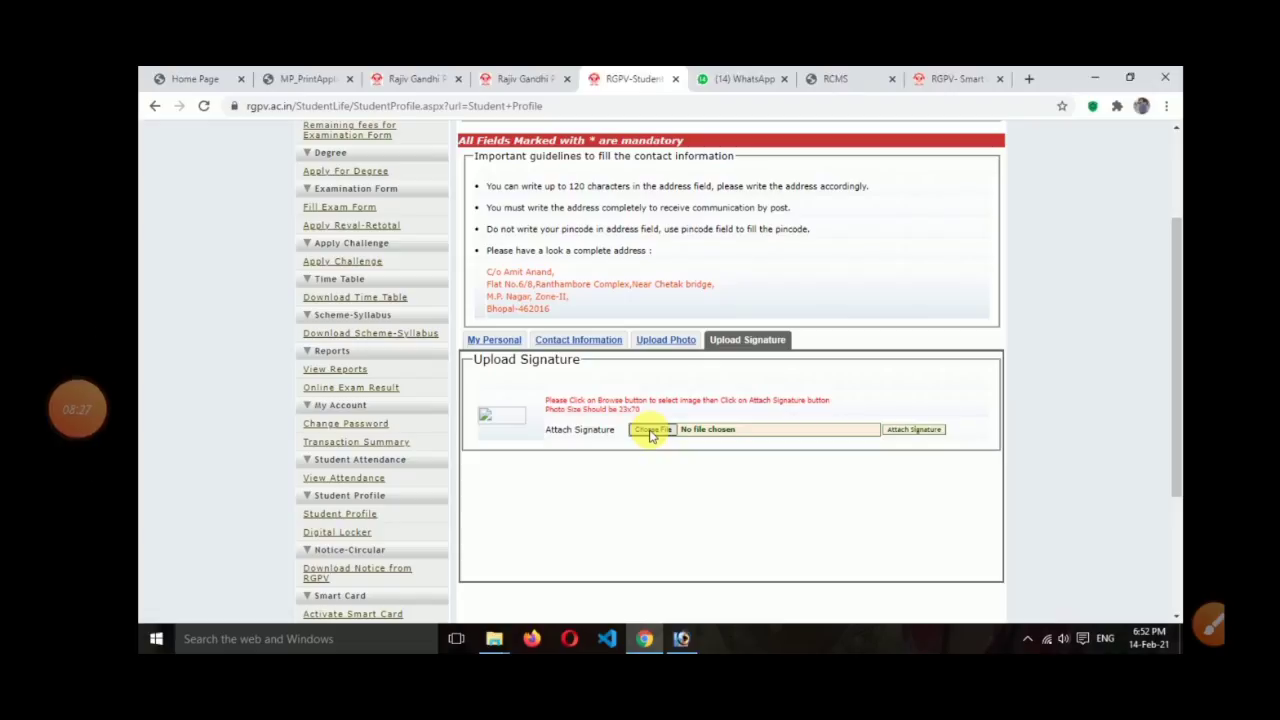
left_click(1210, 622)
mouse_move(718, 256)
left_mouse_down()
mouse_move(610, 405)
mouse_move(705, 285)
left_mouse_up()
mouse_move(792, 278)
left_mouse_down()
mouse_move(705, 398)
mouse_move(730, 298)
left_mouse_up()
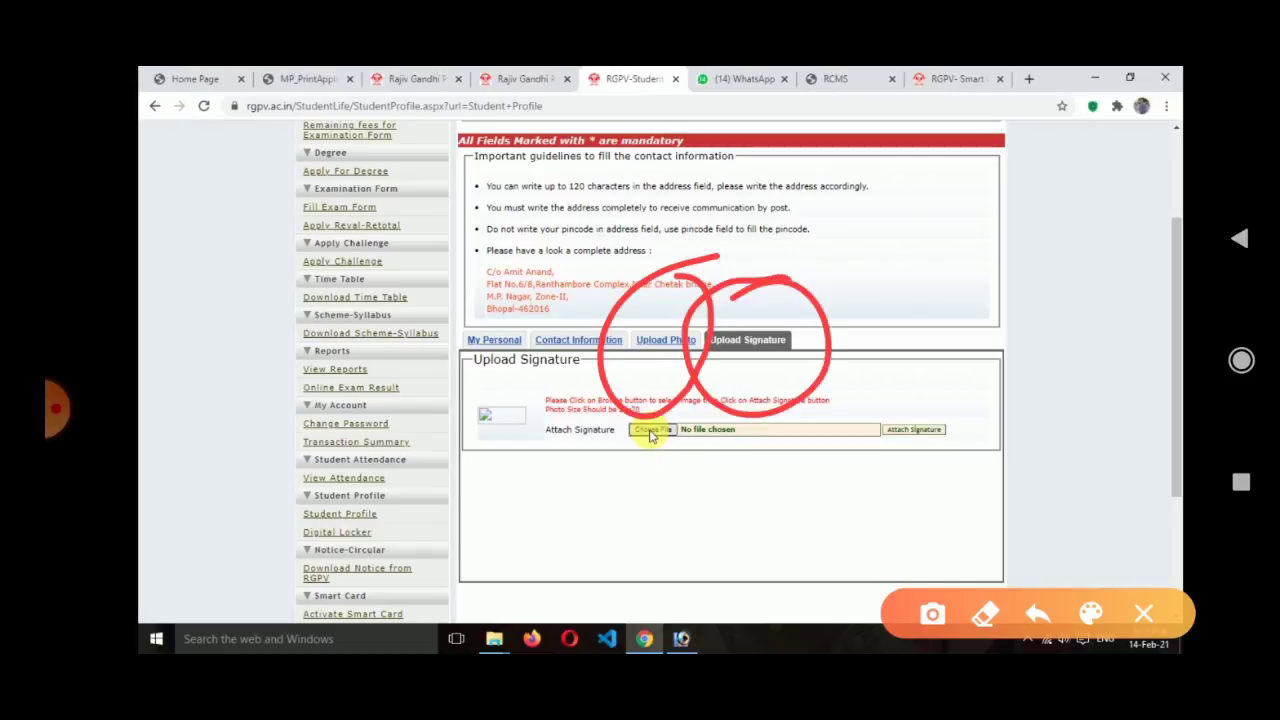
left_click(1143, 613)
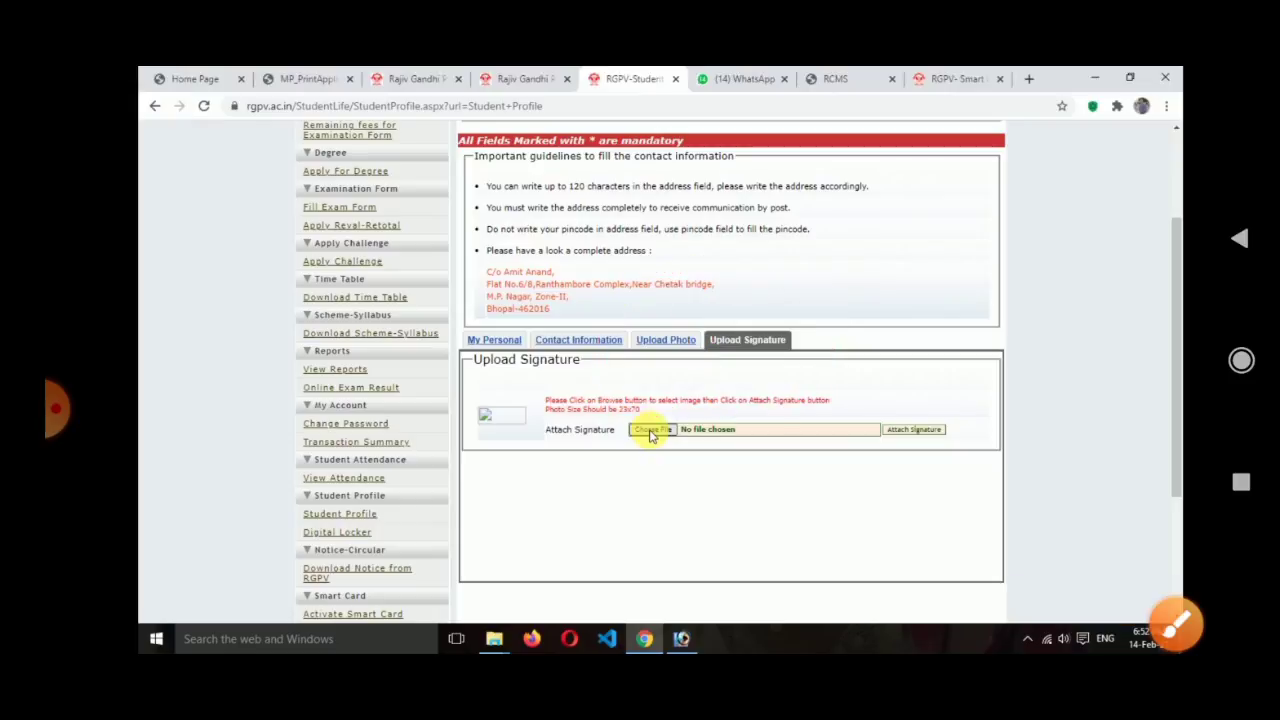
Draw arrows pointing at My Personal and Contact Information on the Student Profile page
left_click(1176, 622)
mouse_move(493, 257)
left_mouse_down()
mouse_move(505, 325)
mouse_move(518, 309)
left_mouse_up()
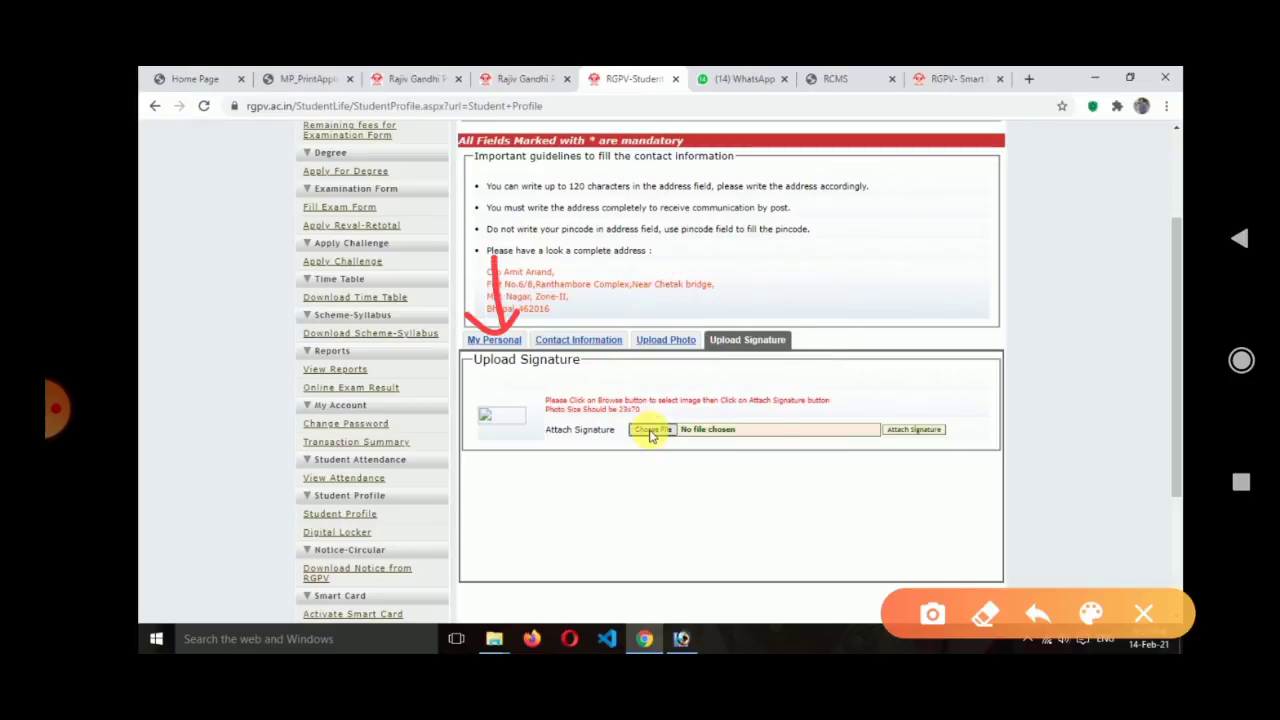
left_click_drag(622, 233, 572, 314)
left_click_drag(557, 258, 570, 316)
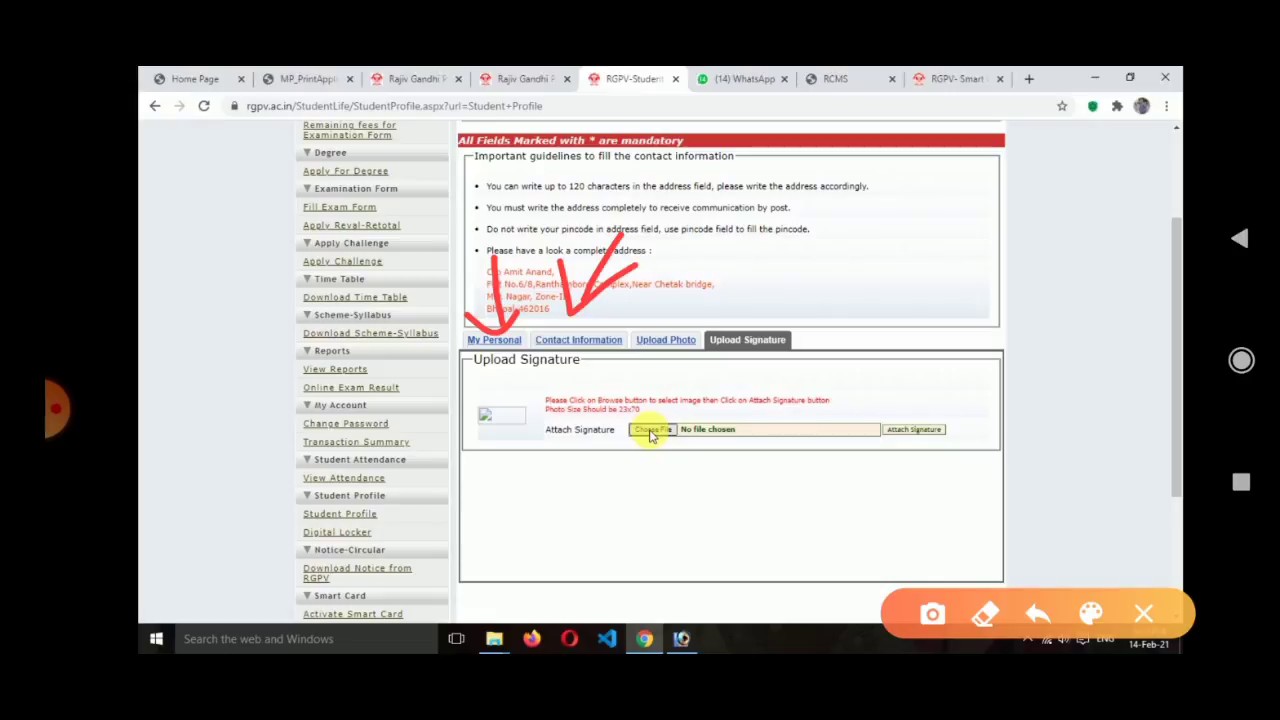